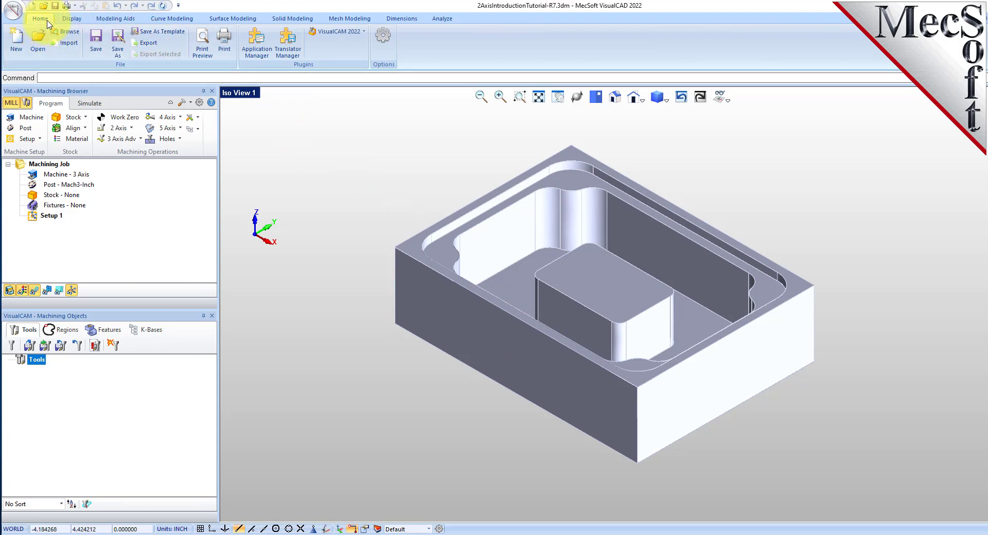
# Look over the VisualCAM 2022 learning resources and close them
pyautogui.click(365, 33)
pyautogui.click(360, 45)
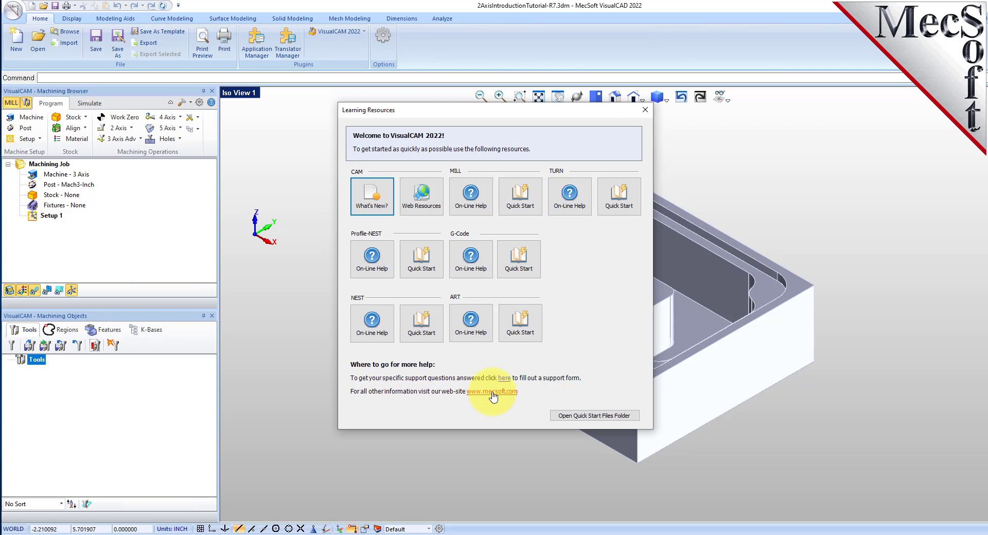
pyautogui.click(646, 110)
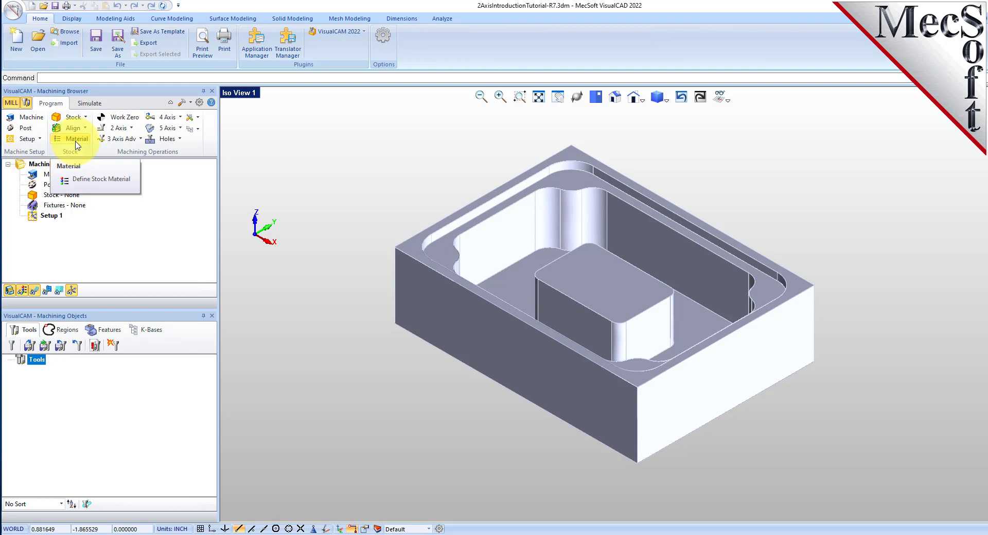
# Review the available 2 Axis machining operations and slightly narrow the Machining Browser
pyautogui.click(128, 130)
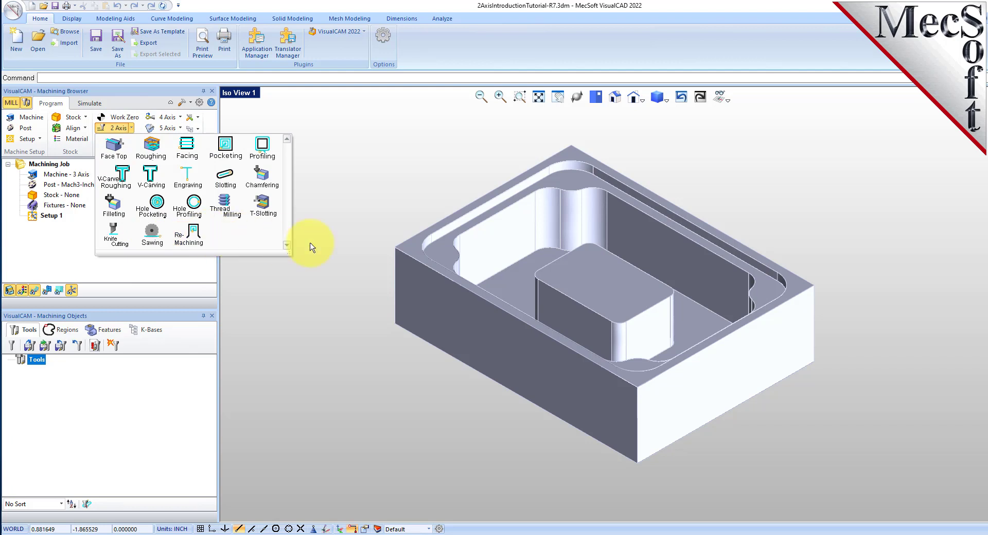
pyautogui.click(363, 206)
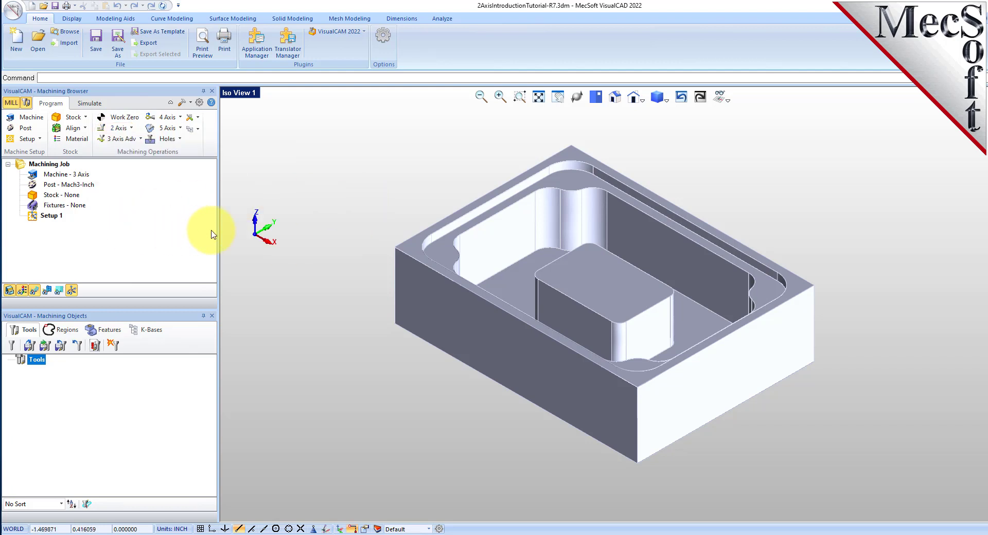
pyautogui.moveTo(218, 229); pyautogui.dragTo(210, 231)
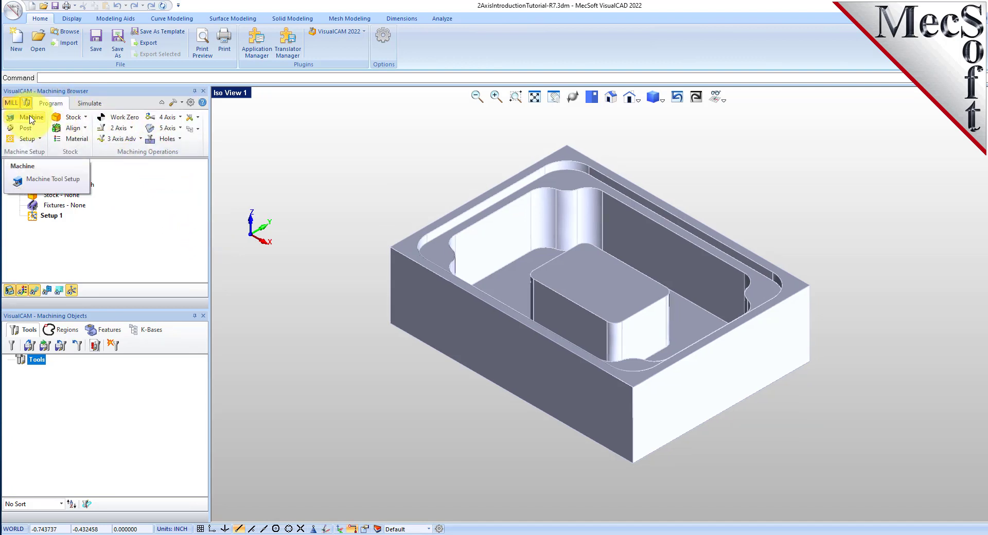
# Define the machine tool manually as a 3 Axis machine
pyautogui.moveTo(83, 106); pyautogui.dragTo(225, 114)
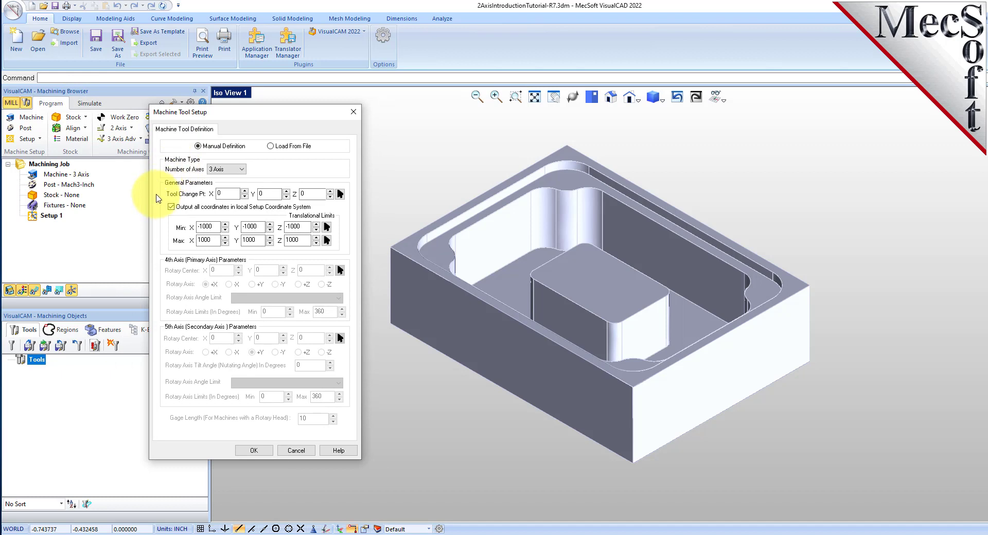
pyautogui.click(237, 170)
pyautogui.click(239, 178)
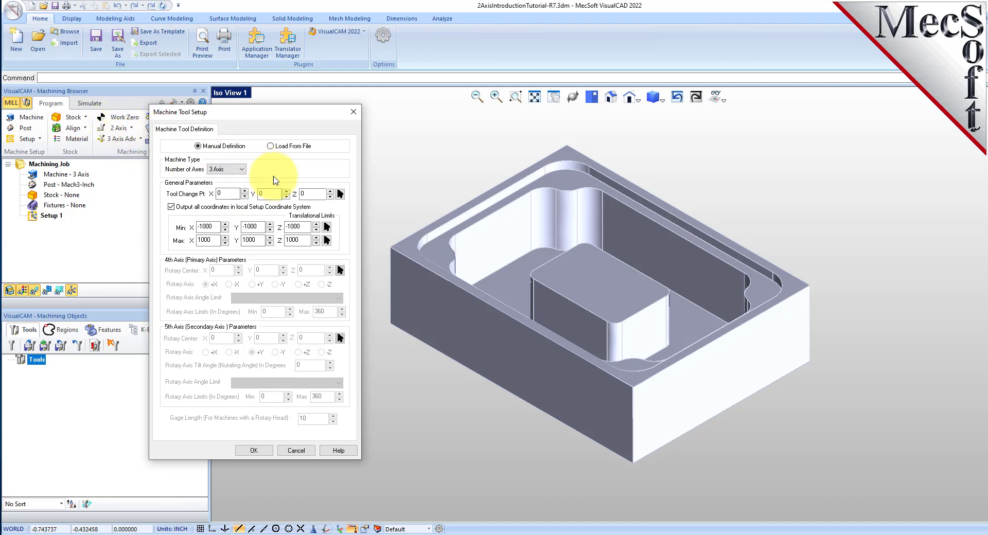
pyautogui.click(256, 450)
pyautogui.click(91, 175)
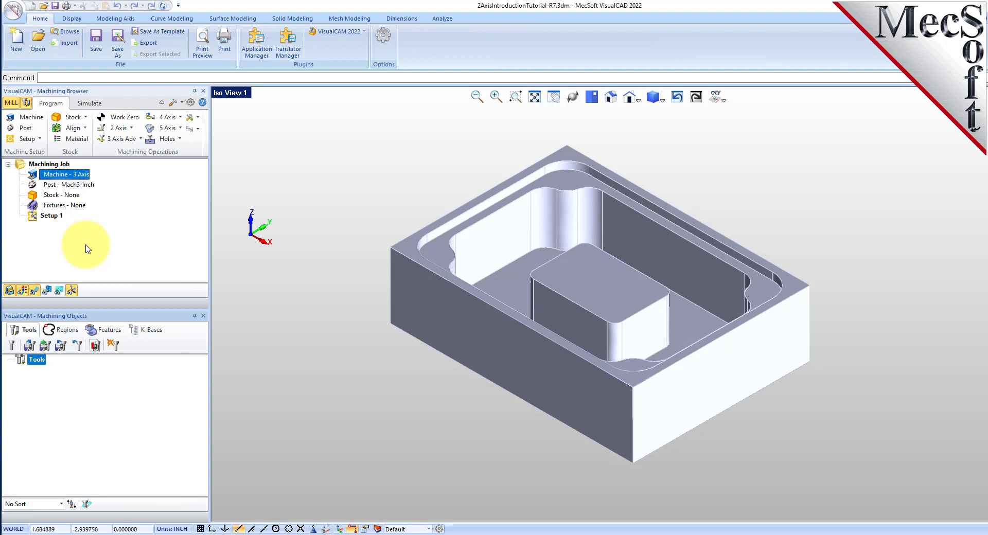
# Set Haas as the current post-processor for the machining job
pyautogui.click(24, 133)
pyautogui.moveTo(129, 115); pyautogui.dragTo(231, 140)
pyautogui.click(290, 214)
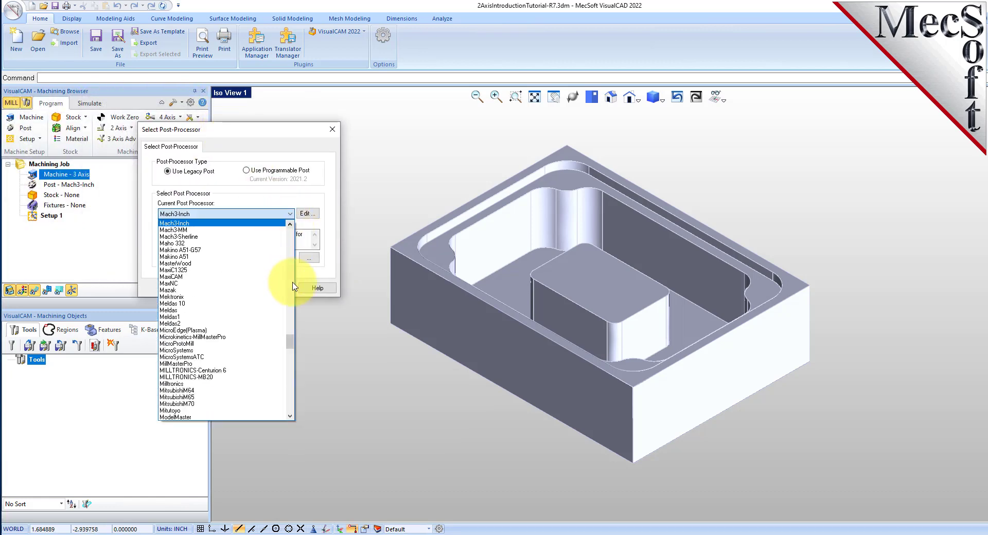
pyautogui.moveTo(290, 341); pyautogui.dragTo(289, 307)
pyautogui.click(175, 283)
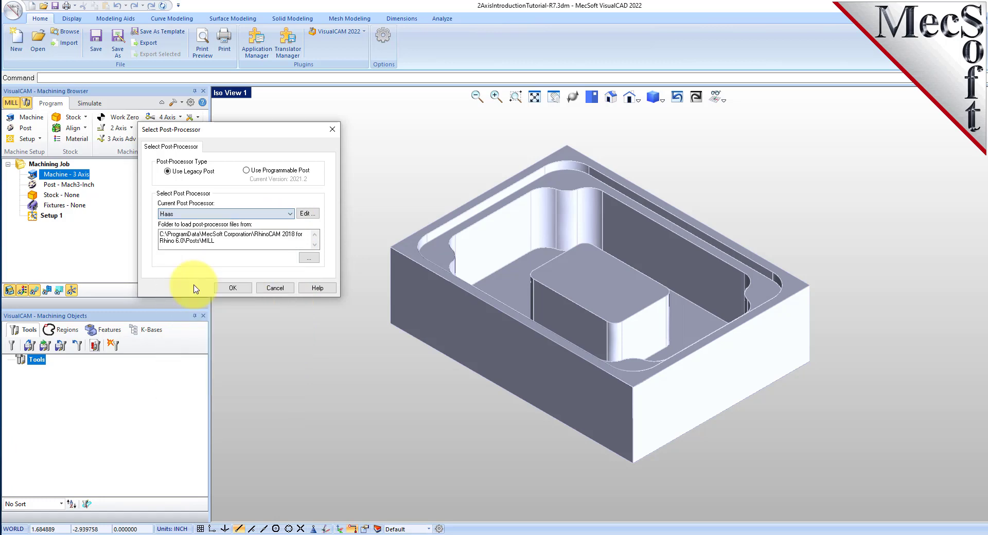
pyautogui.click(236, 290)
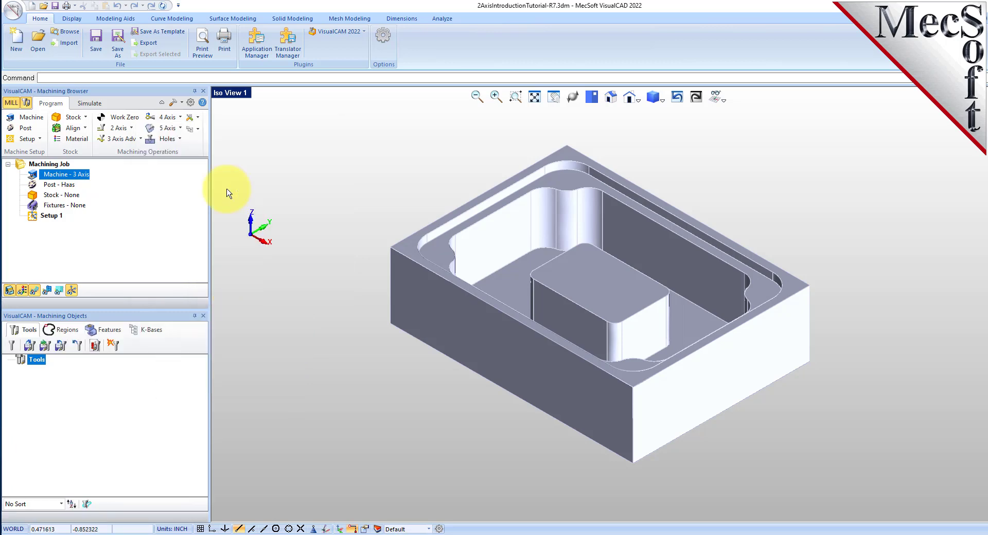
# Set the posted file extension to .nc in the post-processor preferences and select the job's post entry
pyautogui.click(191, 103)
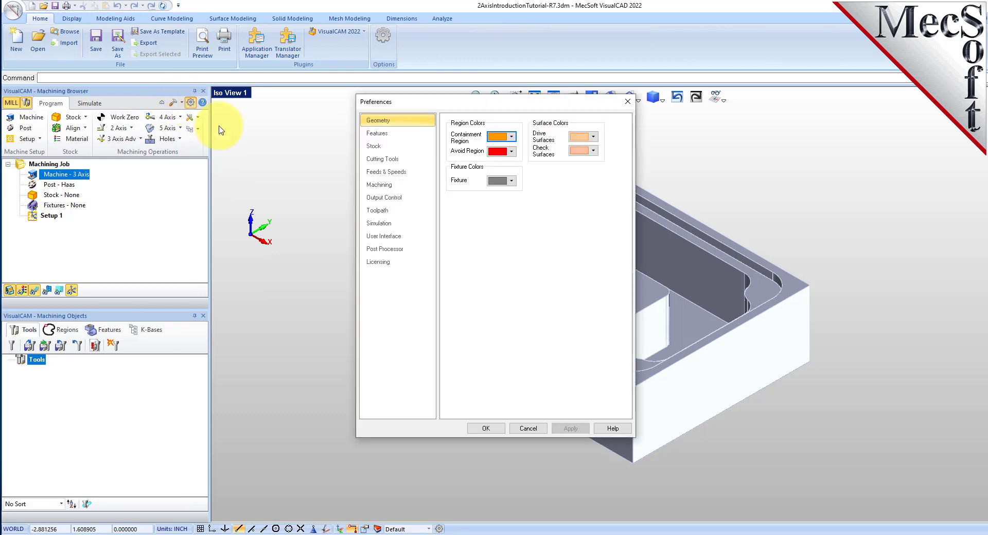
pyautogui.click(381, 249)
pyautogui.click(531, 259)
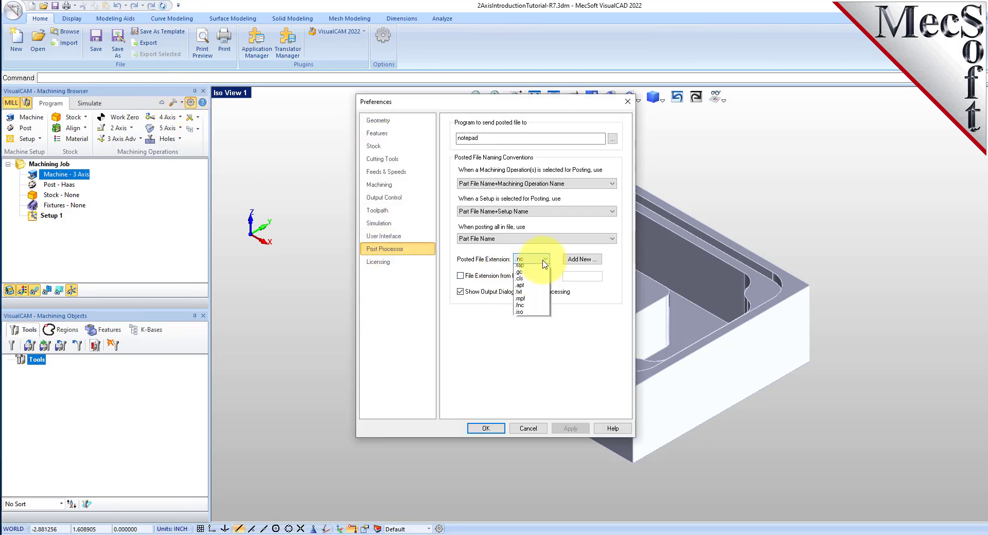
pyautogui.click(531, 268)
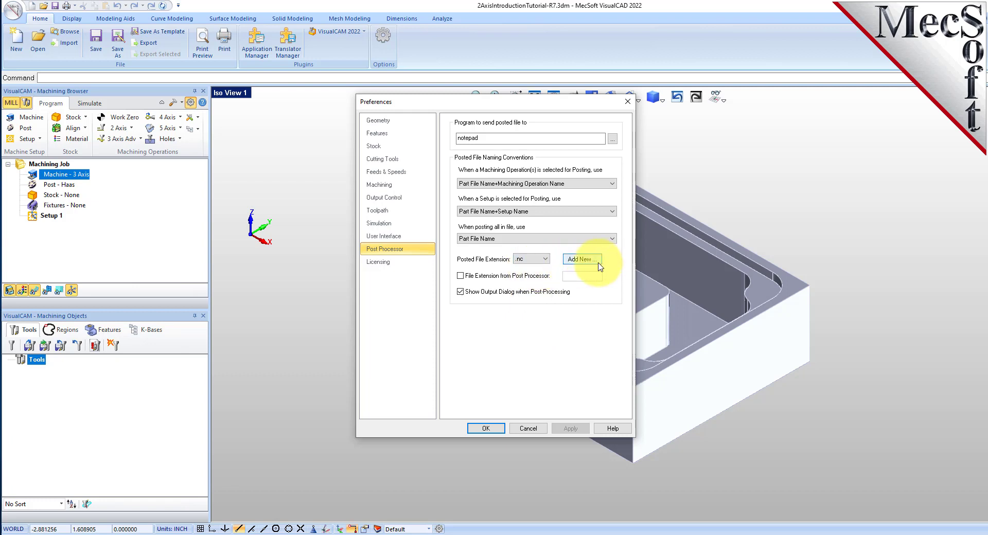
pyautogui.click(485, 429)
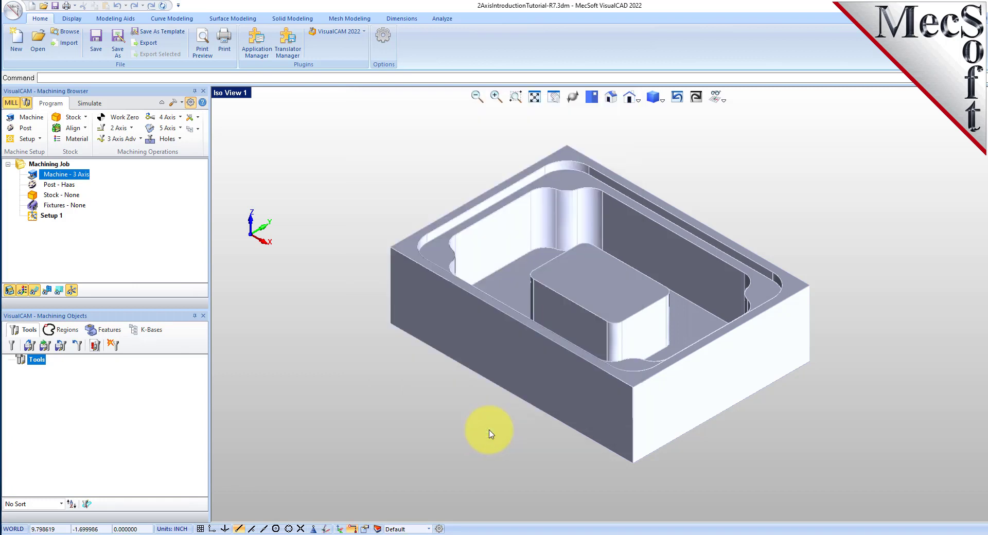
pyautogui.click(57, 185)
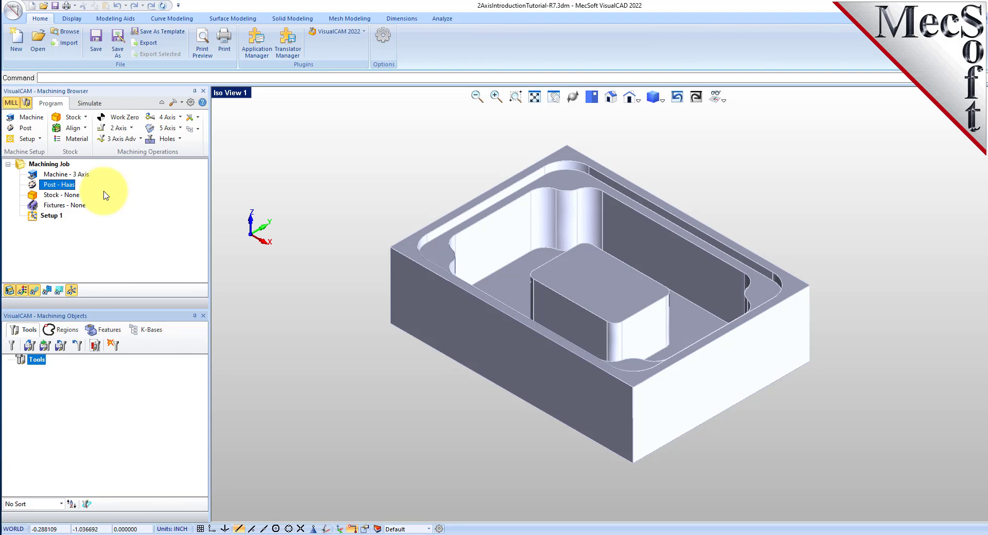
# For Setup 1, toggle the machine coordinate system display and hide the WCS axes so only the machine axes are shown
pyautogui.click(50, 216)
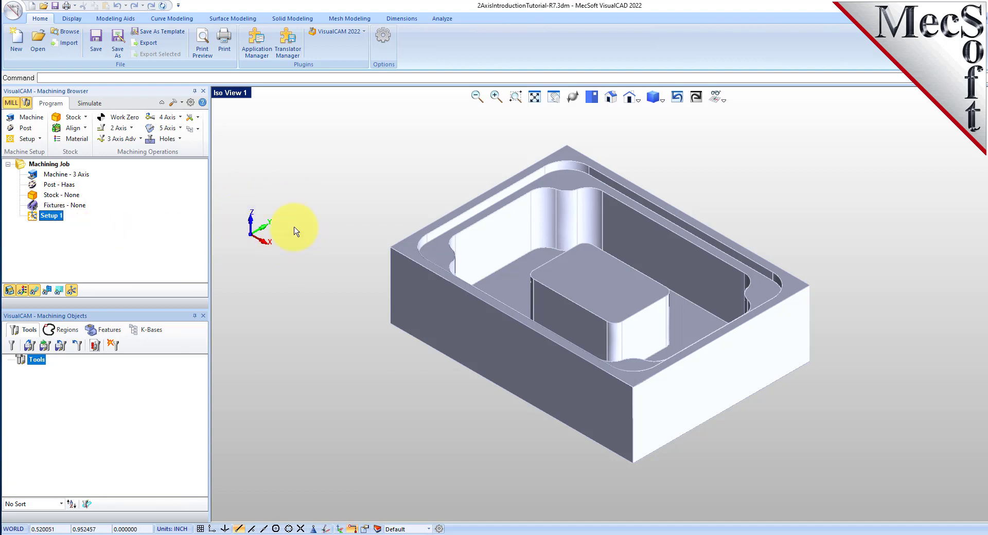
pyautogui.click(72, 292)
pyautogui.click(72, 291)
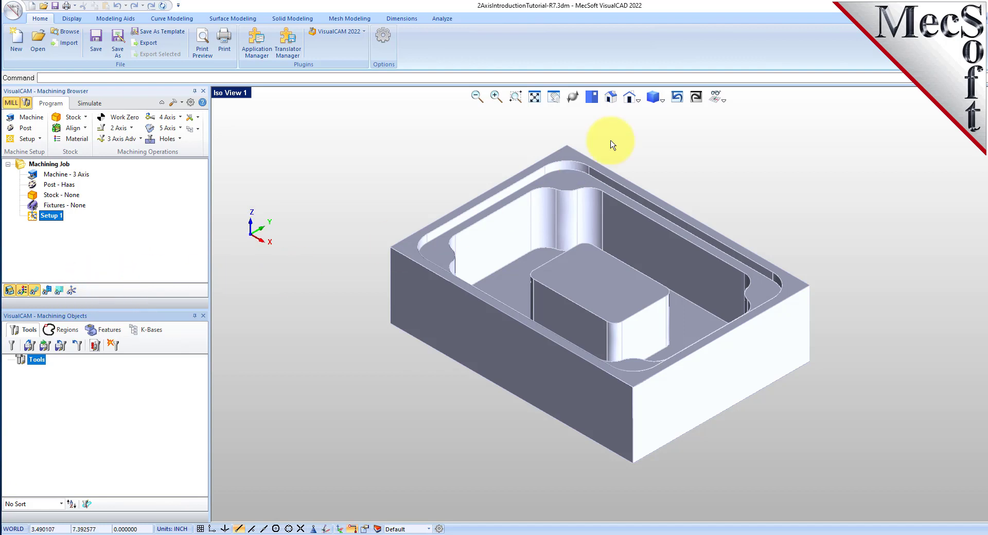
pyautogui.click(719, 98)
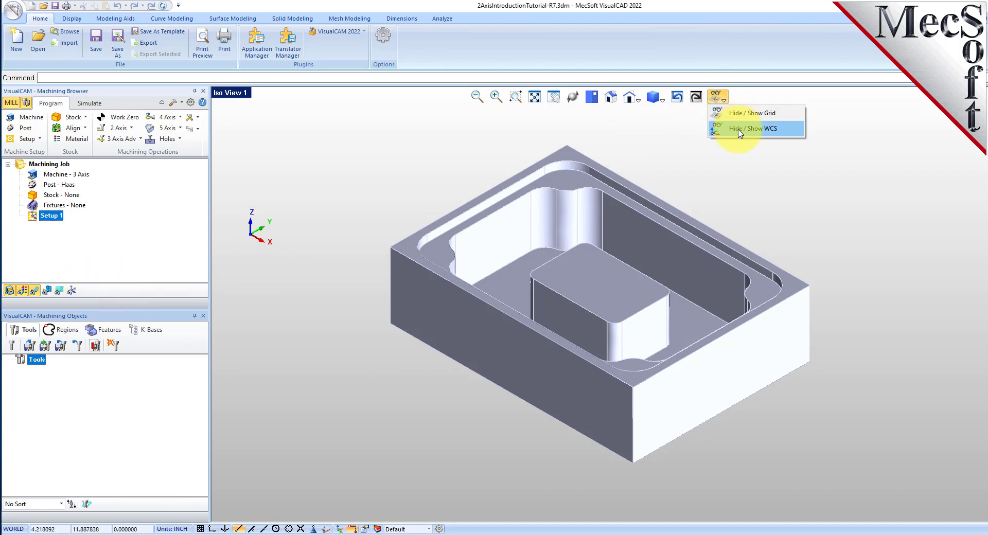
pyautogui.click(739, 133)
pyautogui.click(718, 97)
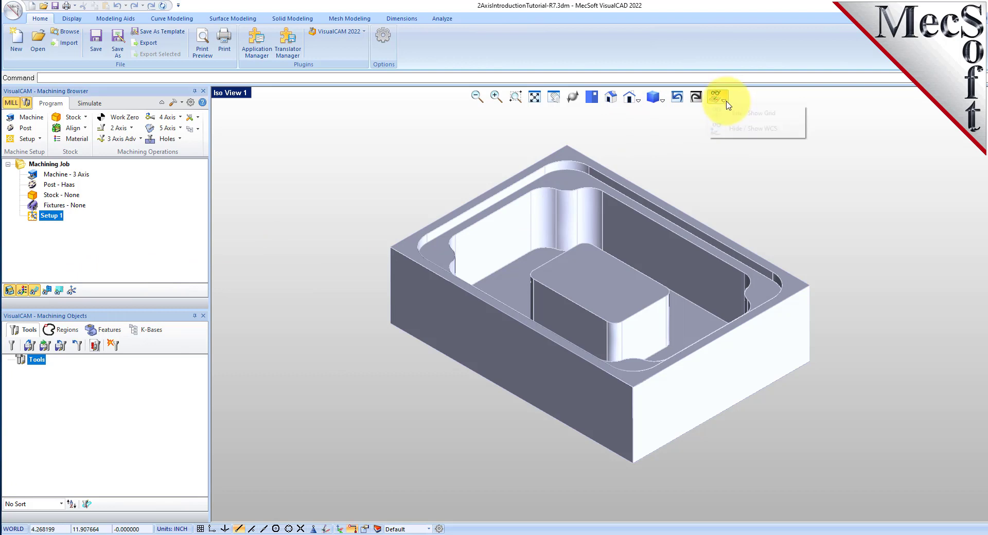
pyautogui.click(736, 132)
pyautogui.click(717, 98)
pyautogui.click(733, 130)
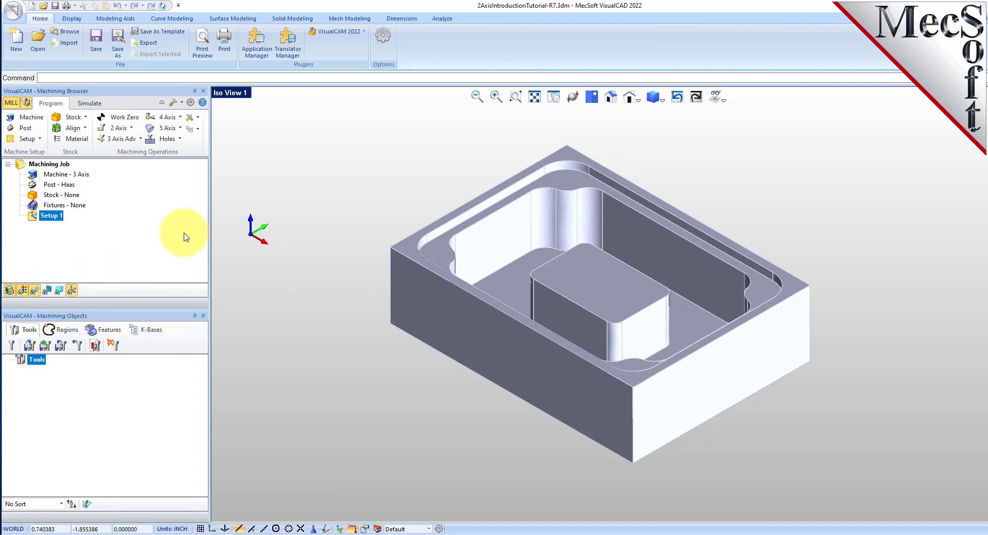
# Start a Box Stock definition and copy the model's bounding box to its dimensions
pyautogui.click(87, 118)
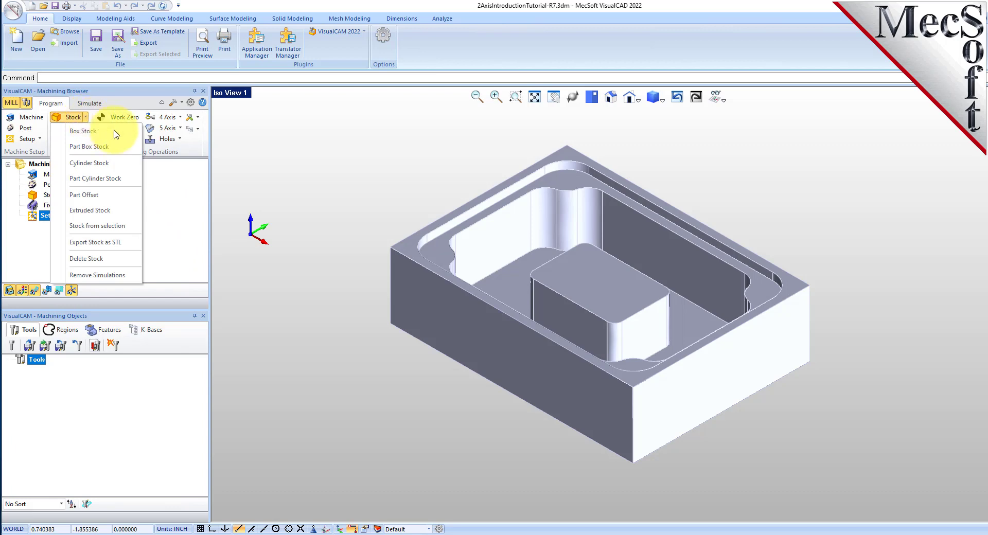
pyautogui.click(132, 134)
pyautogui.moveTo(112, 109); pyautogui.dragTo(162, 131)
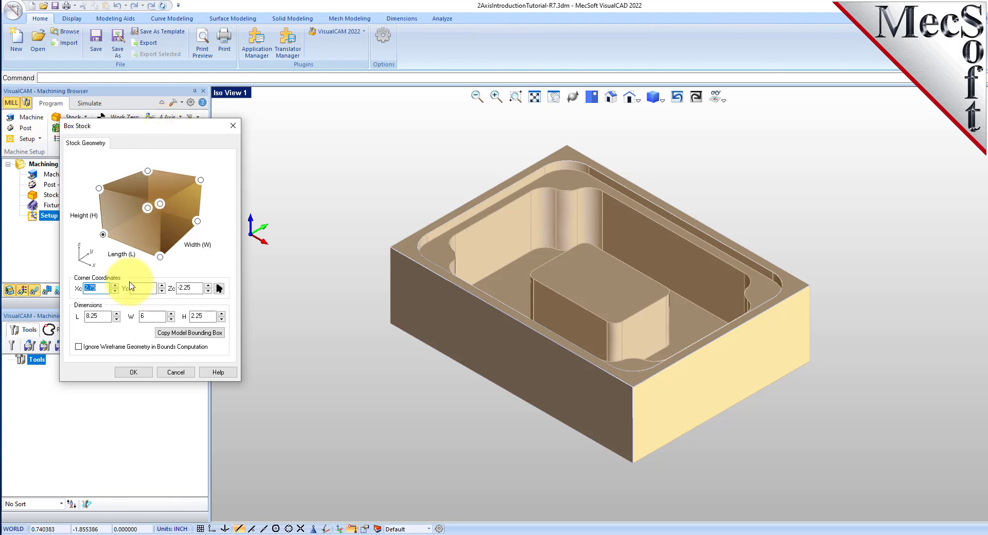
pyautogui.click(192, 333)
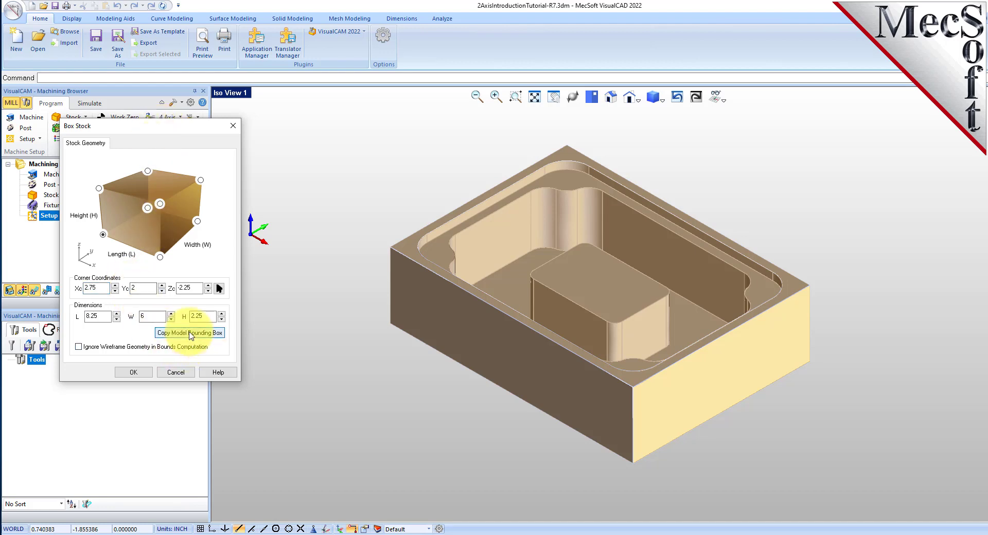
# Set the box stock height to 2.5 with the lower front-left corner as reference, and create the stock
pyautogui.click(95, 316)
pyautogui.click(153, 317)
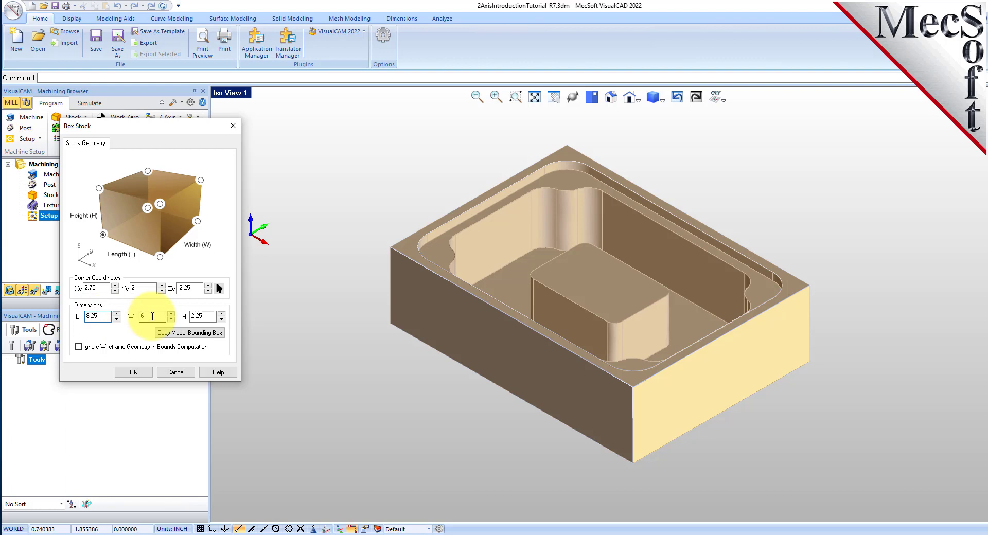
pyautogui.press('Tab')
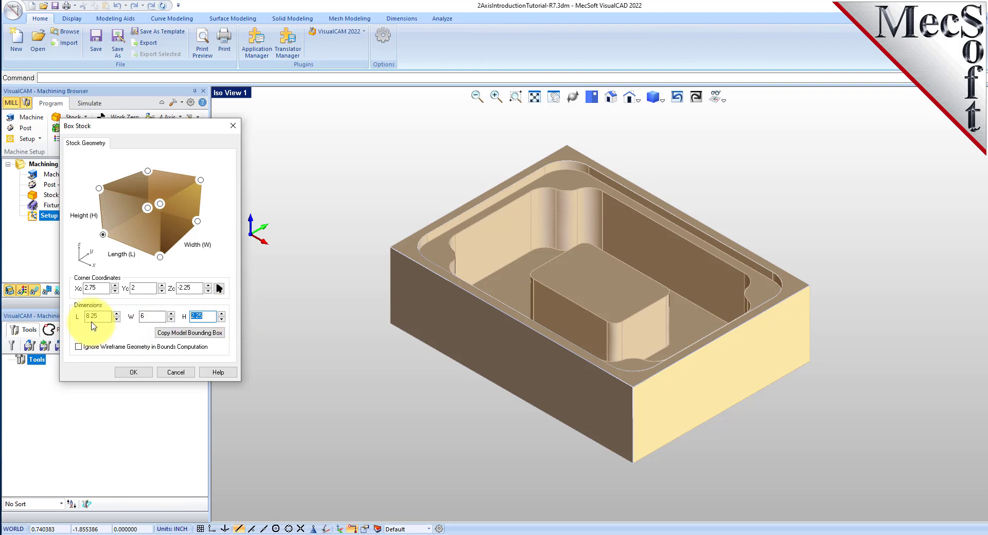
pyautogui.click(191, 316)
pyautogui.doubleClick(191, 316)
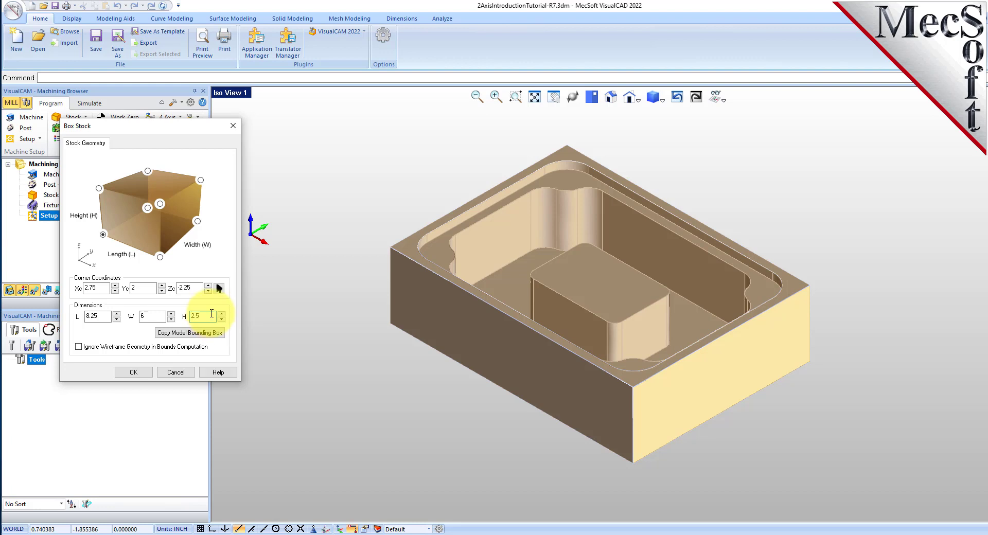
pyautogui.click(103, 236)
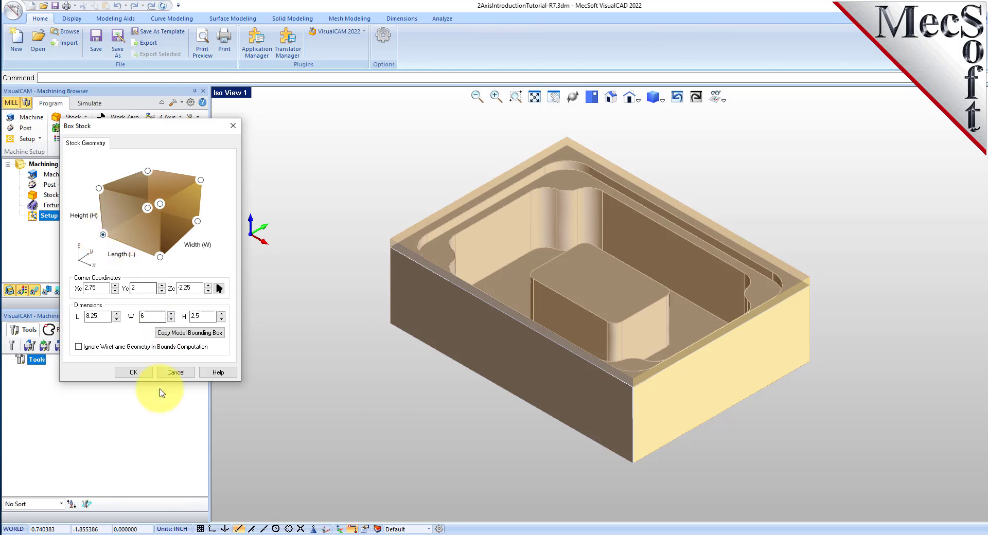
pyautogui.click(135, 372)
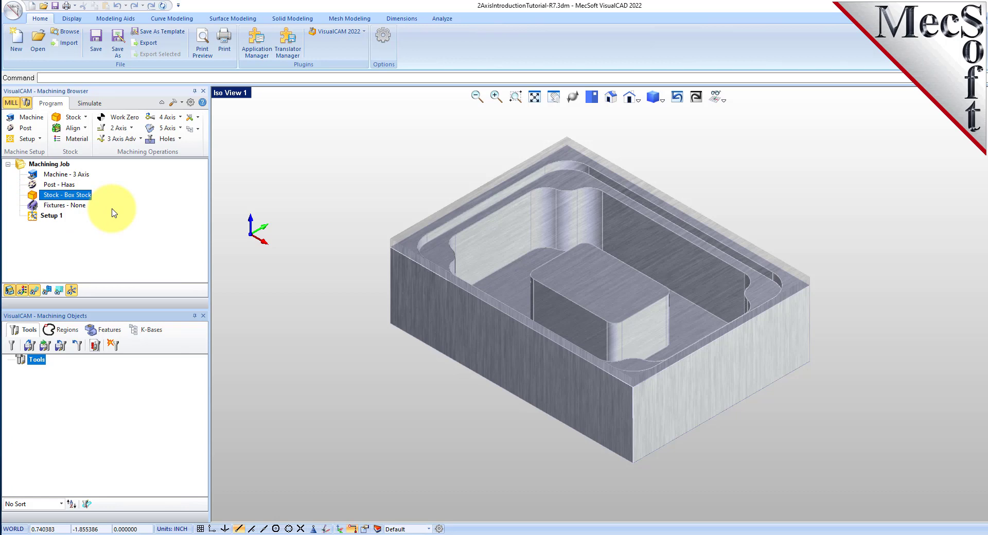
# Examine the box stock around the part from several angles, toggling stock visibility off and on
pyautogui.moveTo(439, 336); pyautogui.dragTo(430, 337, button='middle')
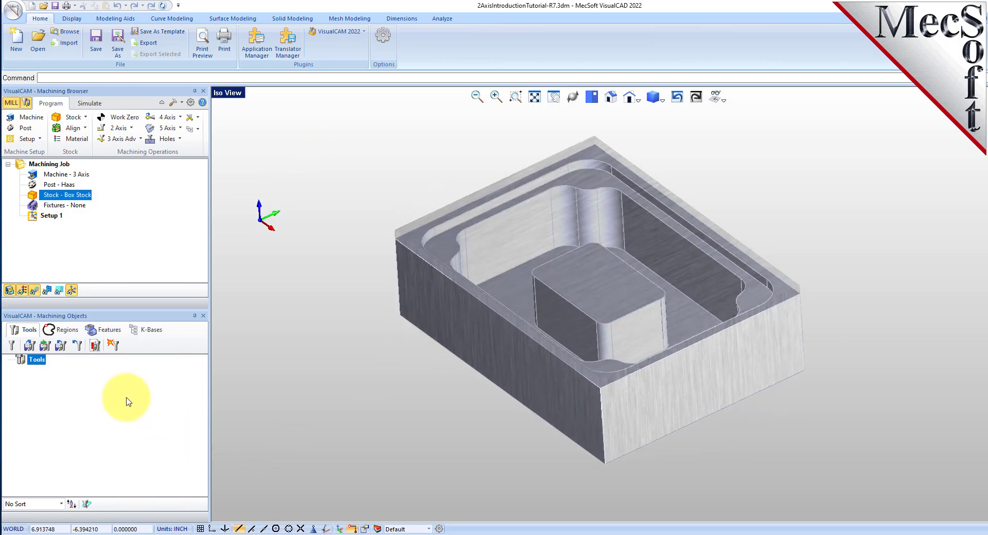
pyautogui.click(10, 291)
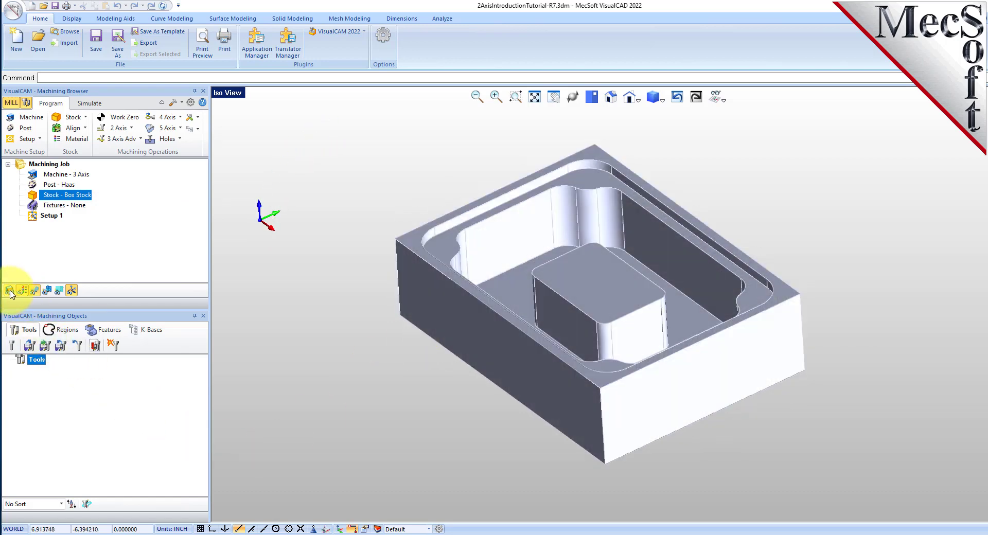
pyautogui.click(10, 290)
pyautogui.click(10, 291)
pyautogui.click(10, 291)
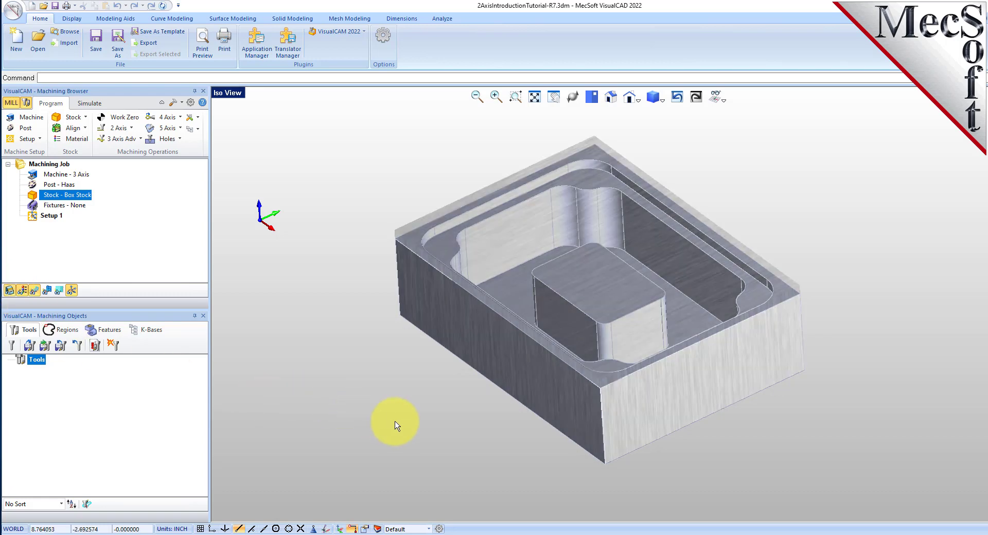
pyautogui.moveTo(596, 452); pyautogui.dragTo(669, 466, button='right')
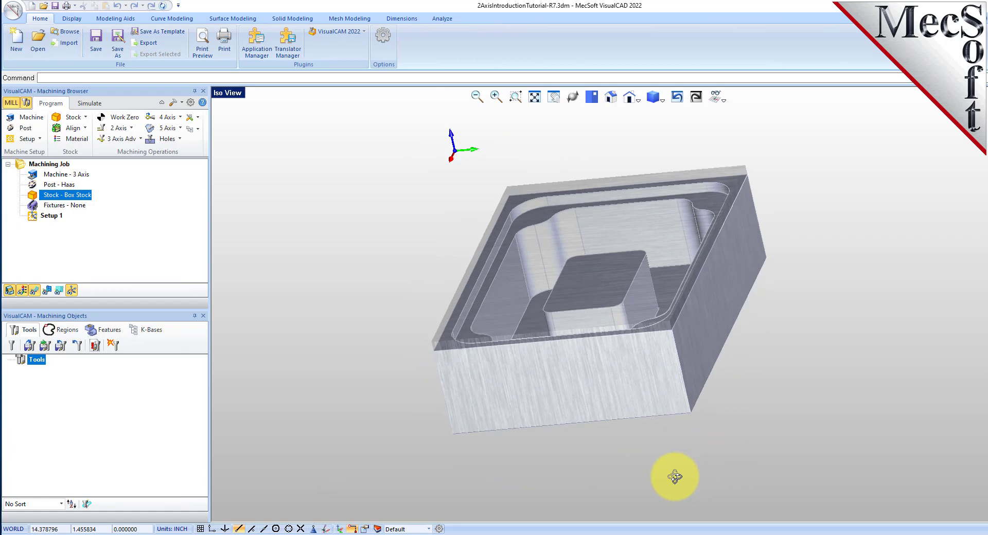
pyautogui.click(593, 101)
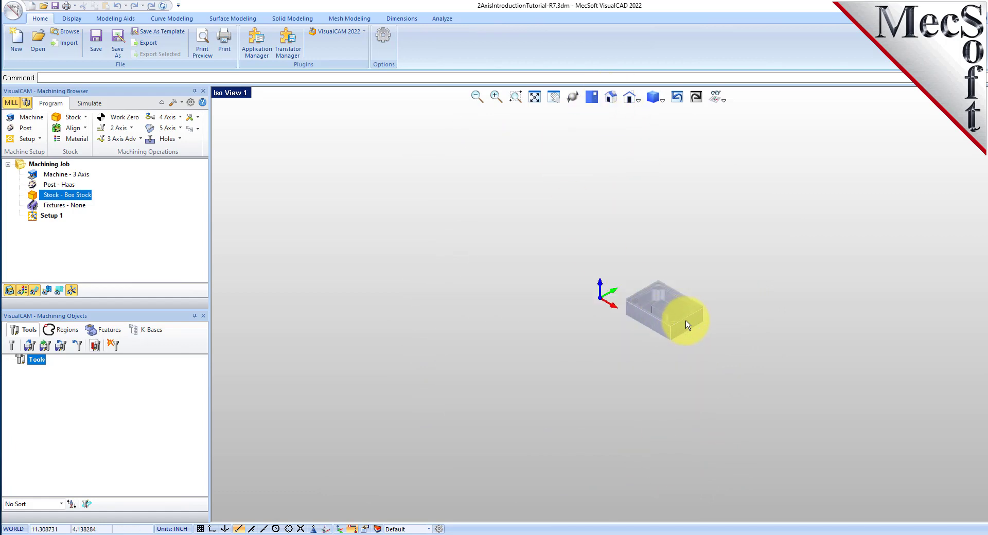
pyautogui.scroll(5, 684, 319)
pyautogui.scroll(3, 669, 326)
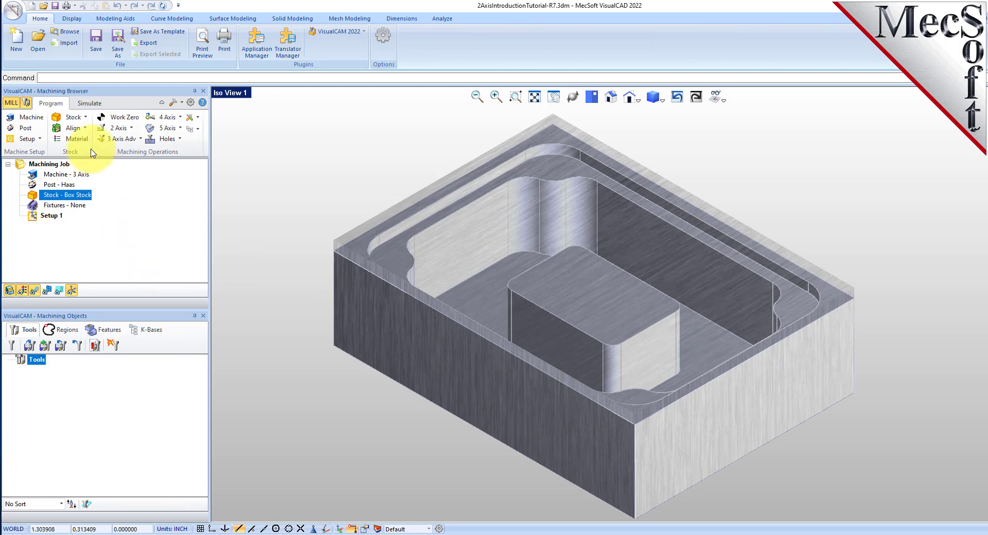
# Align the stock about the part with Bottom Z alignment and Center XY alignment
pyautogui.click(86, 128)
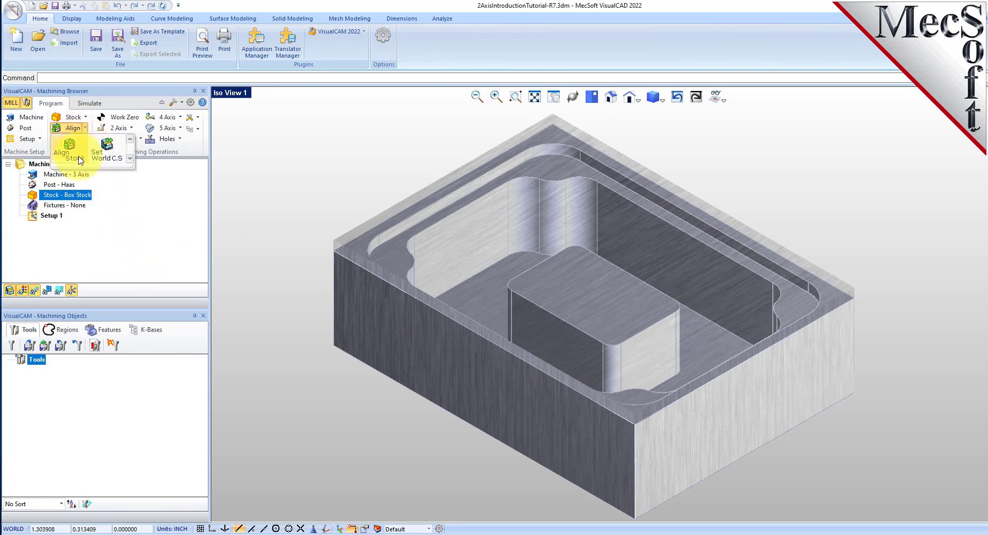
pyautogui.click(78, 157)
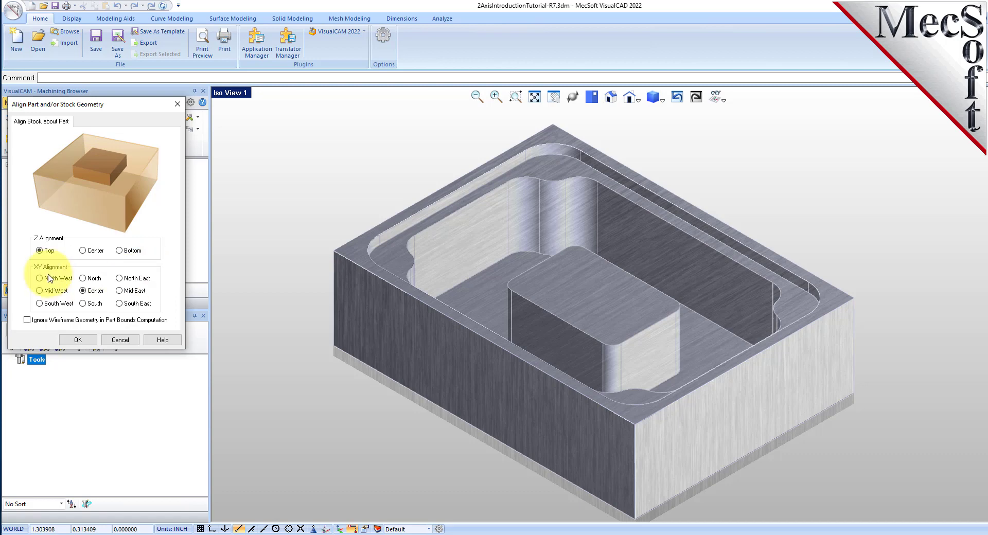
pyautogui.click(120, 250)
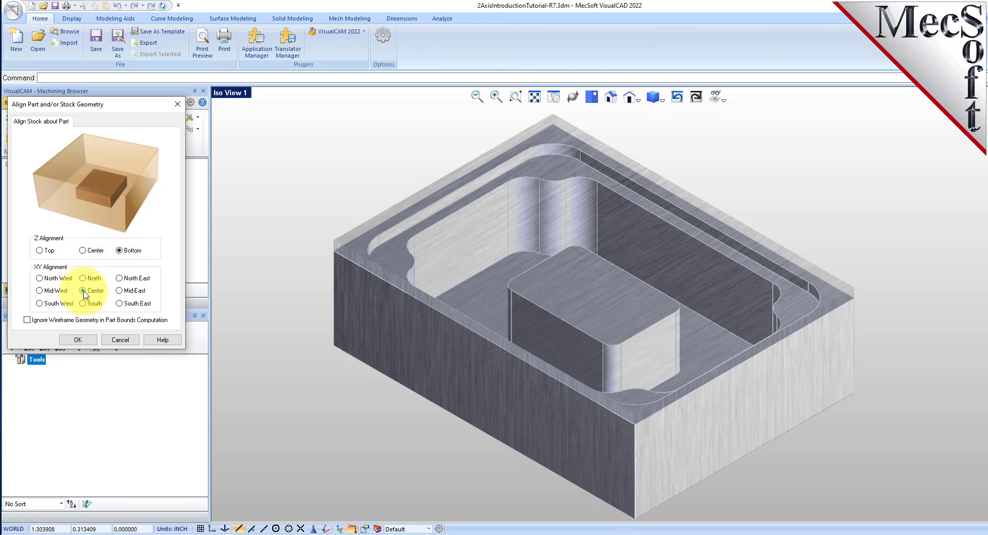
pyautogui.click(78, 340)
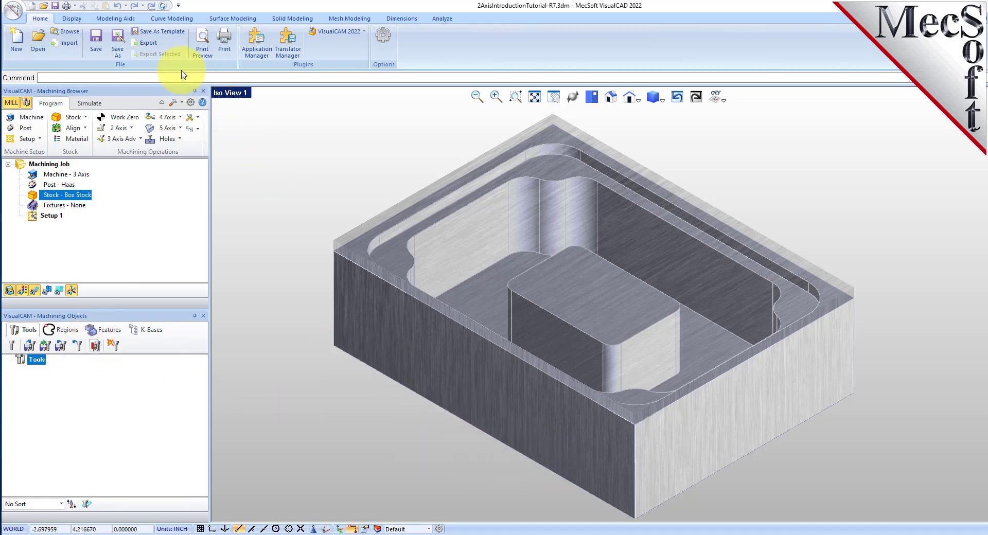
# Set the stock material to ALUMINUM - 6061 from the FeedsSpeedsDataINCH.xml material file
pyautogui.click(115, 18)
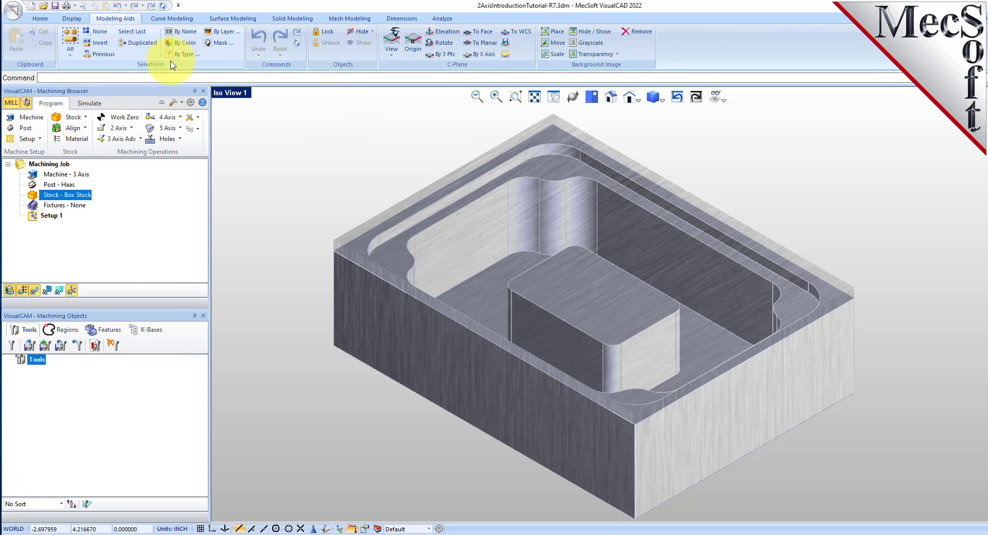
pyautogui.click(71, 18)
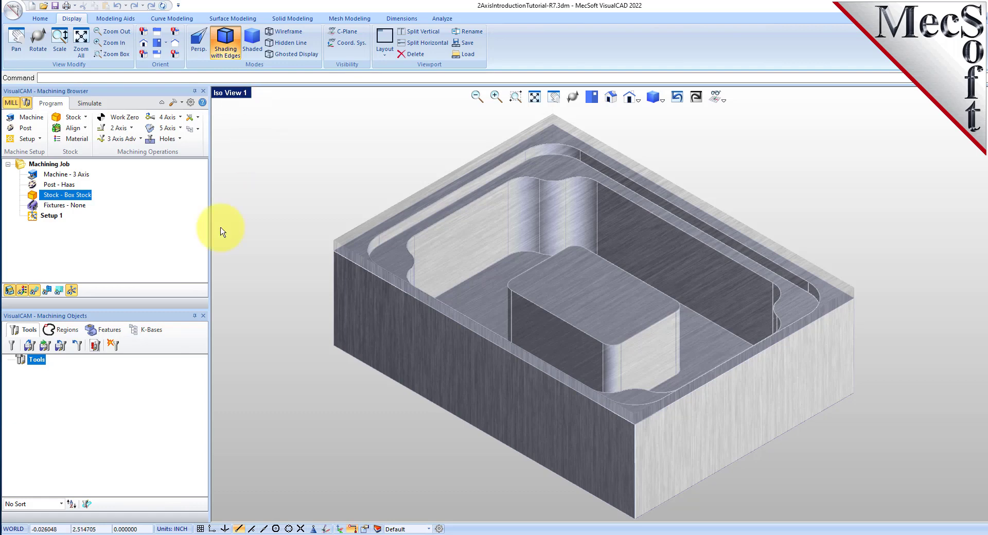
pyautogui.click(78, 139)
pyautogui.moveTo(84, 104); pyautogui.dragTo(168, 124)
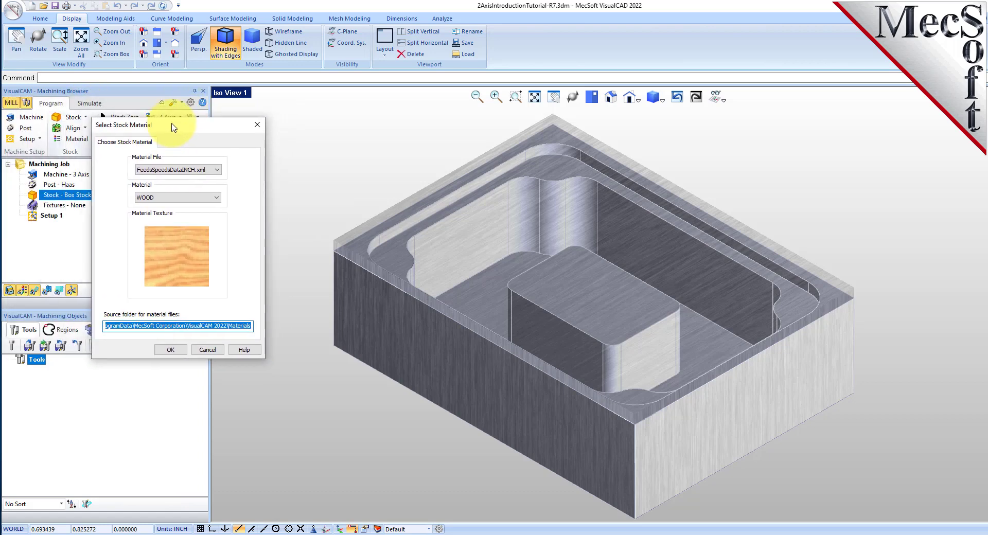
pyautogui.click(216, 198)
pyautogui.scroll(10, 175, 257)
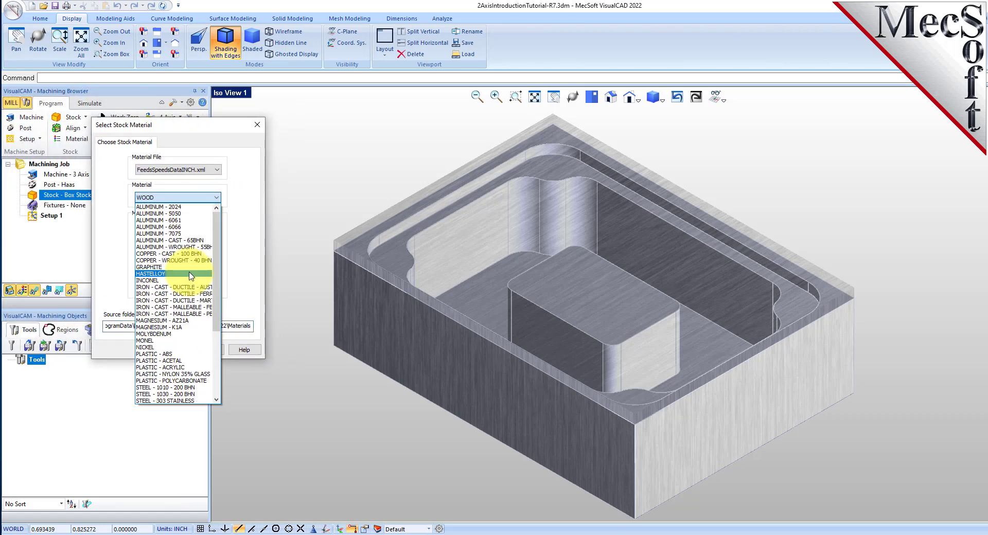
pyautogui.click(183, 221)
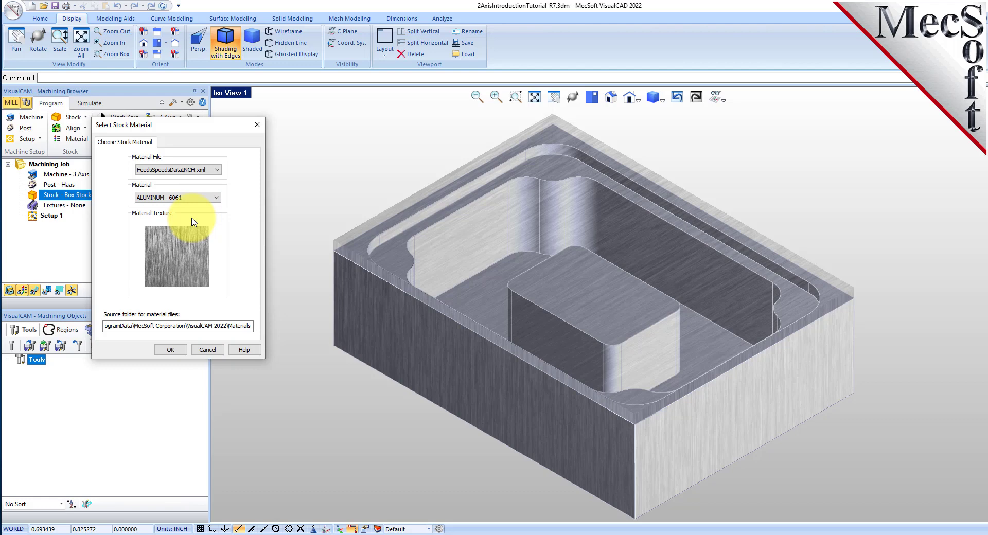
pyautogui.click(170, 350)
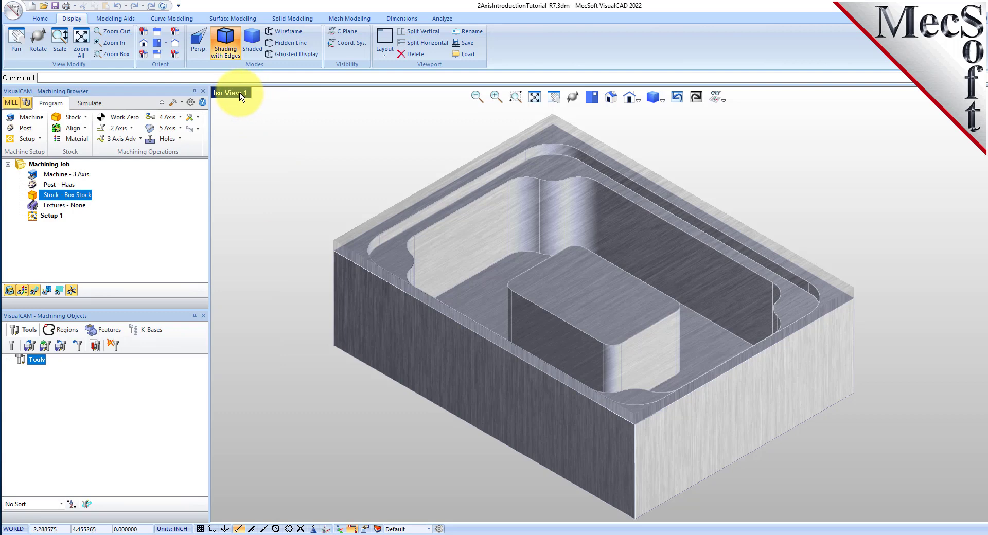
# Switch from the single Iso view to the four-view layout and turn off the material texture display
pyautogui.click(239, 95)
pyautogui.click(271, 217)
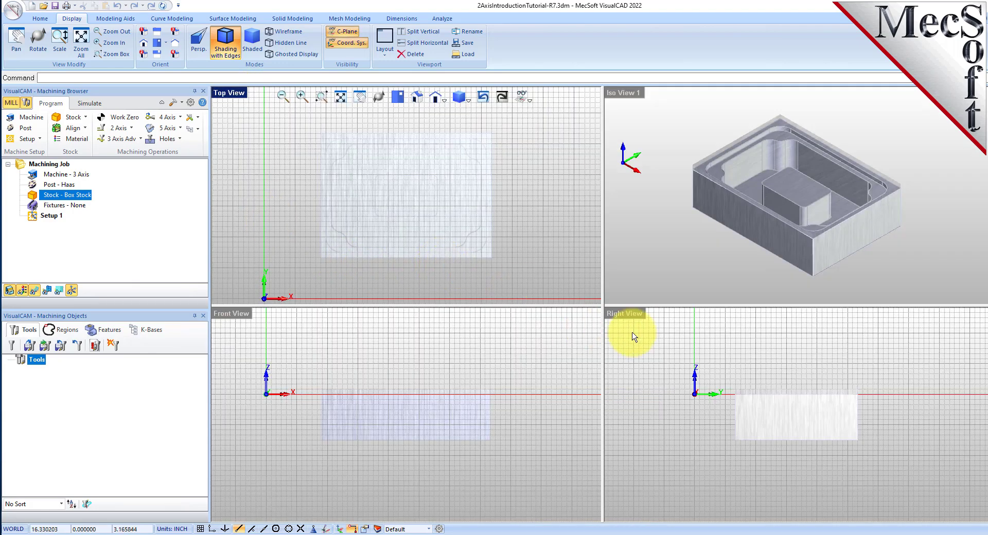
pyautogui.click(23, 291)
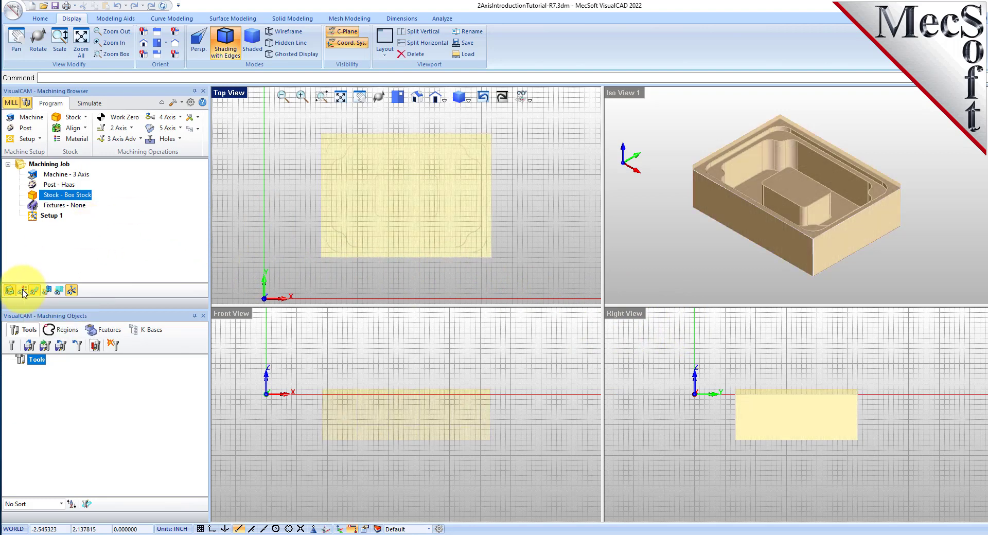
pyautogui.click(23, 292)
pyautogui.click(23, 291)
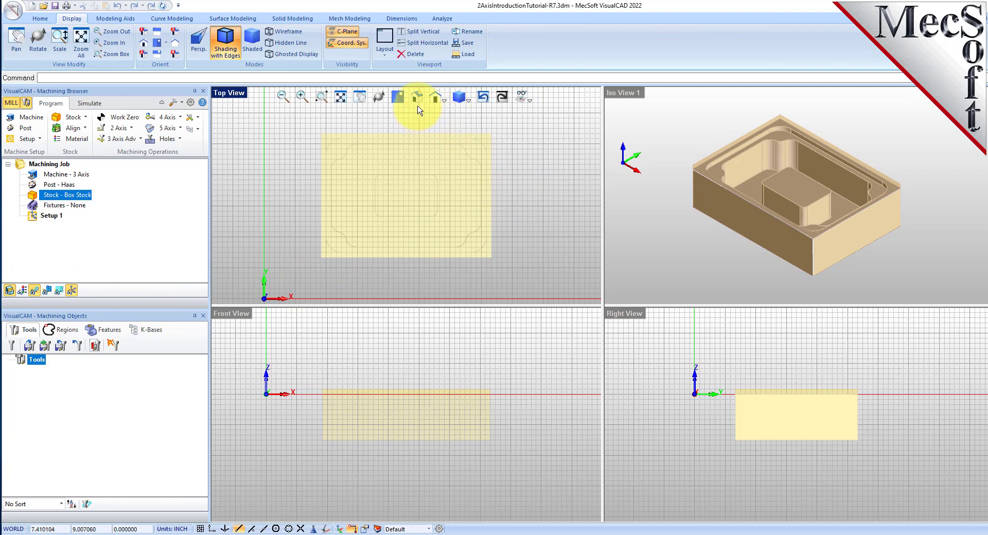
# Set the Top, Front and Right views to Ghosted Display so the pocket shows inside the stock
pyautogui.click(469, 106)
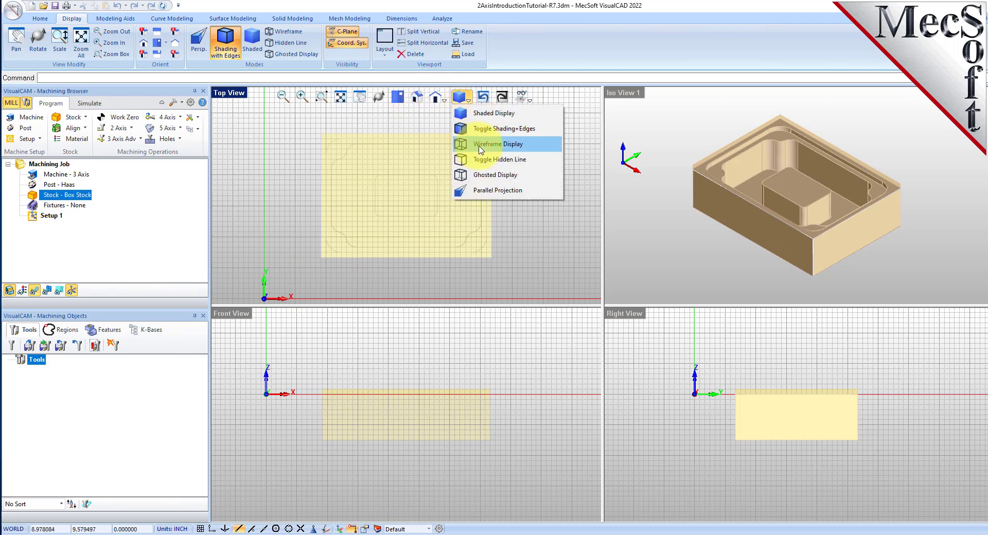
pyautogui.click(503, 176)
pyautogui.click(536, 403)
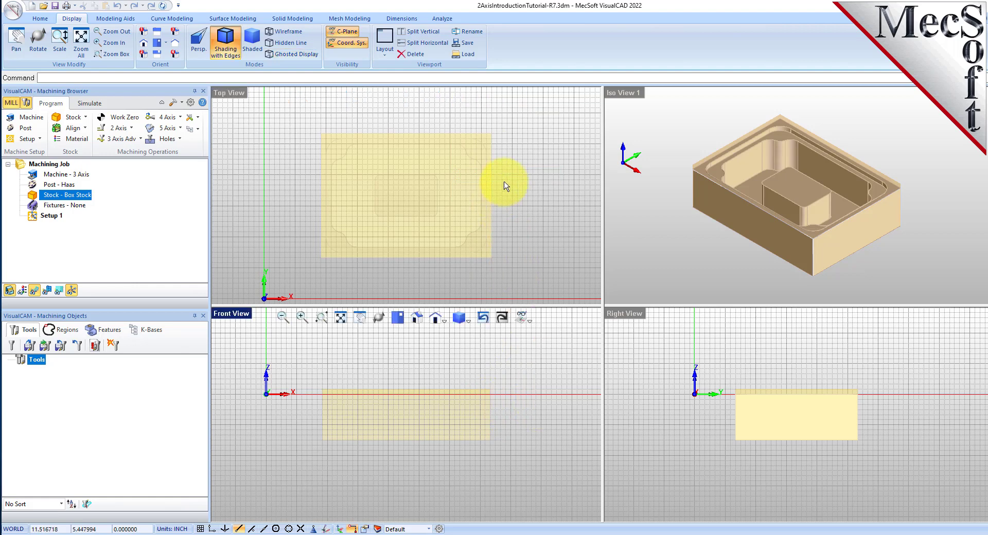
pyautogui.click(468, 320)
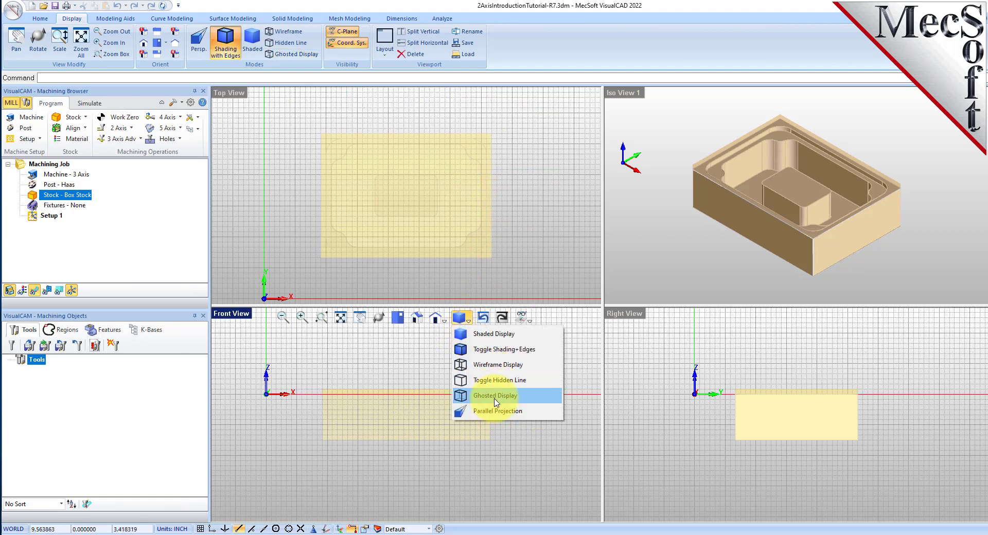
pyautogui.click(512, 396)
pyautogui.scroll(3, 397, 412)
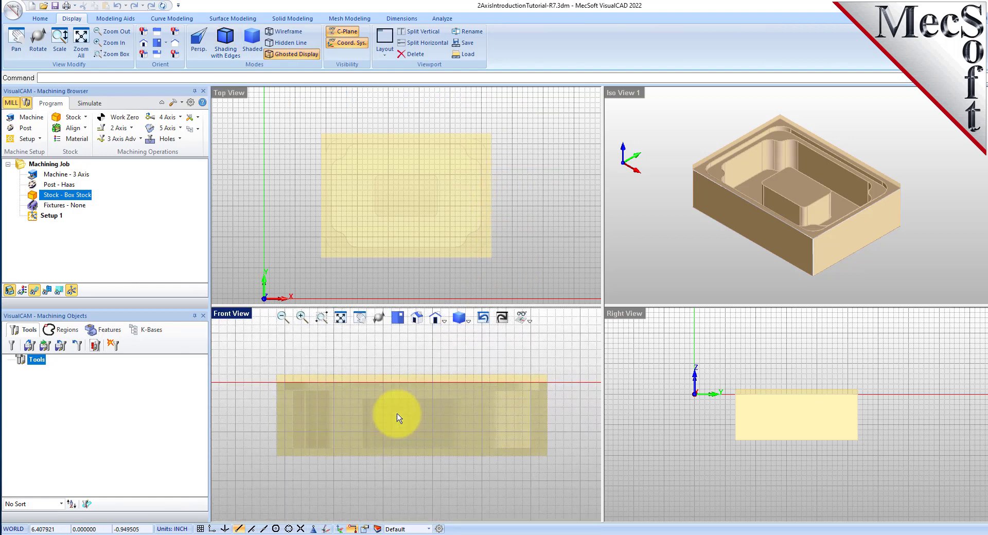
pyautogui.scroll(2, 774, 409)
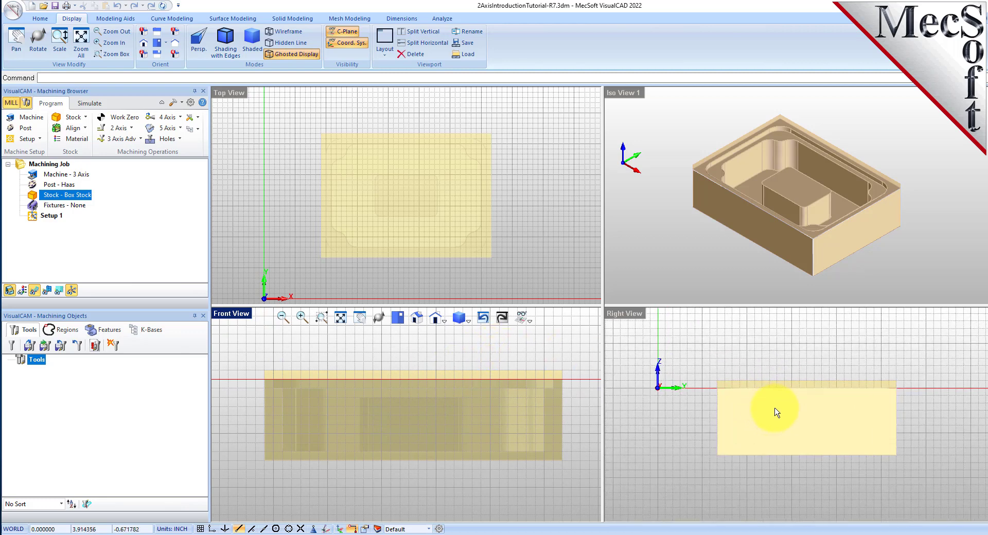
pyautogui.click(860, 320)
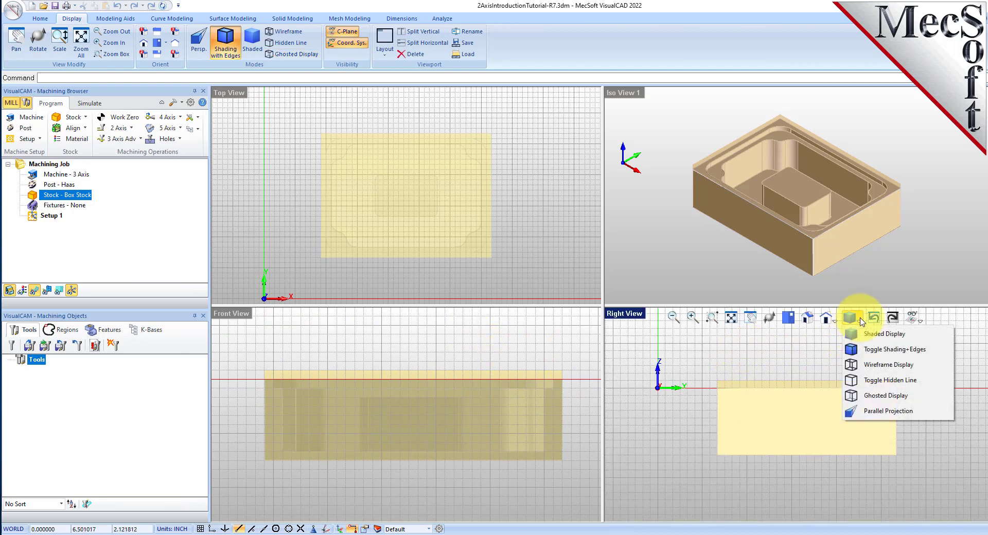
pyautogui.click(883, 394)
pyautogui.scroll(2, 789, 394)
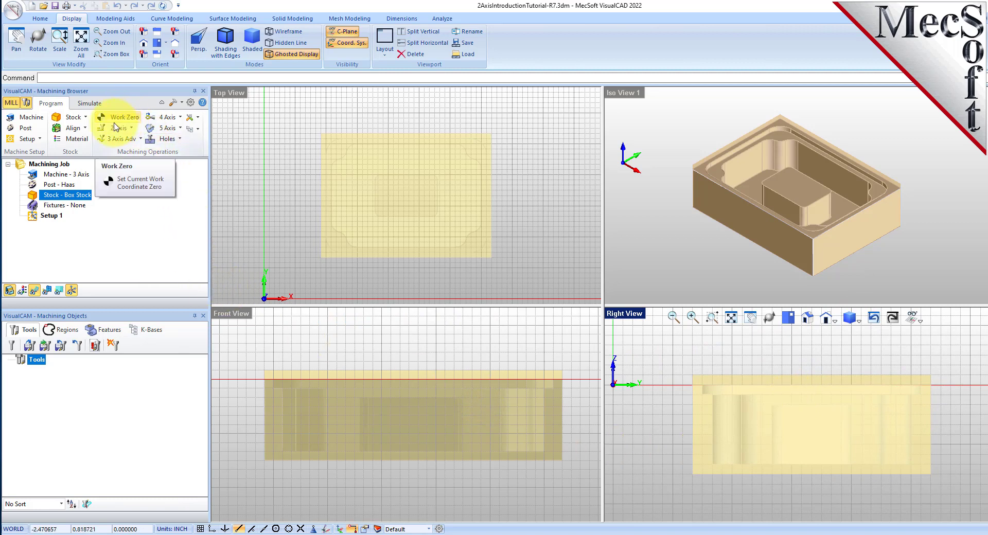
# Locate the world coordinate system on the stock box at the Highest Z face, South West corner
pyautogui.click(81, 128)
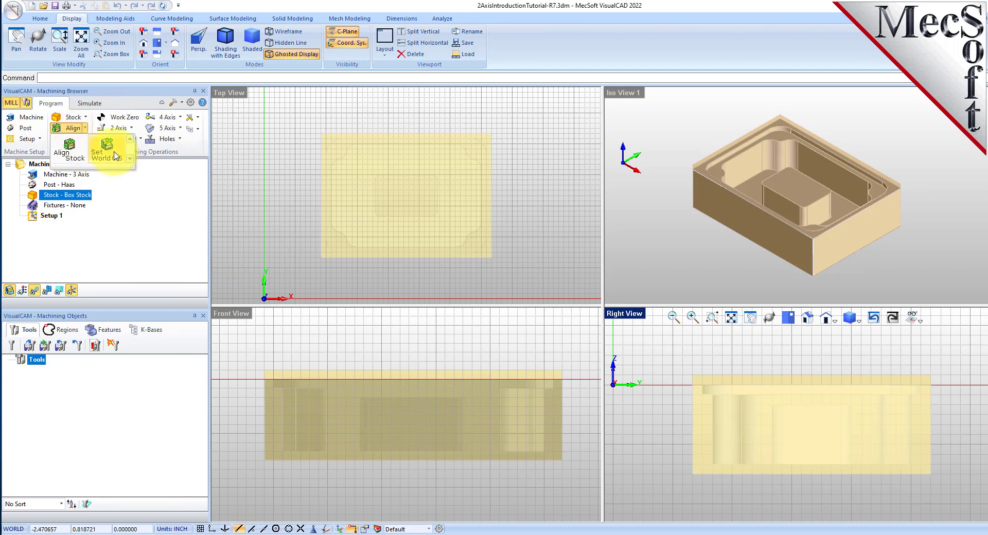
pyautogui.click(106, 150)
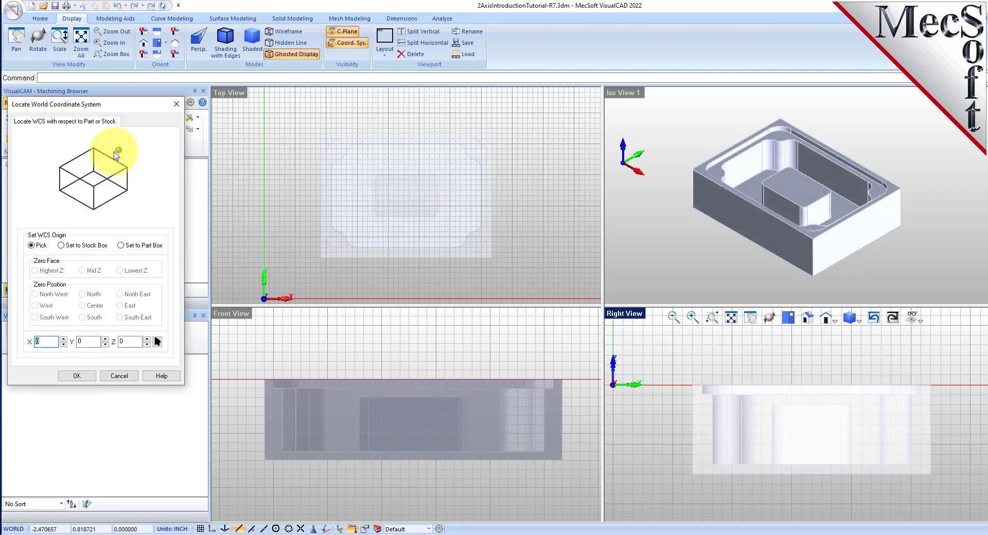
pyautogui.click(62, 245)
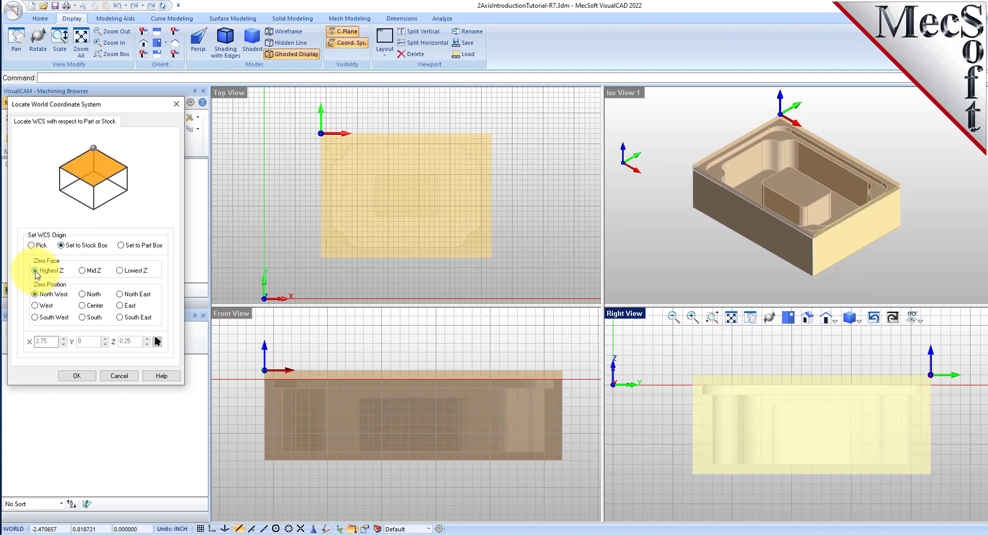
pyautogui.click(35, 318)
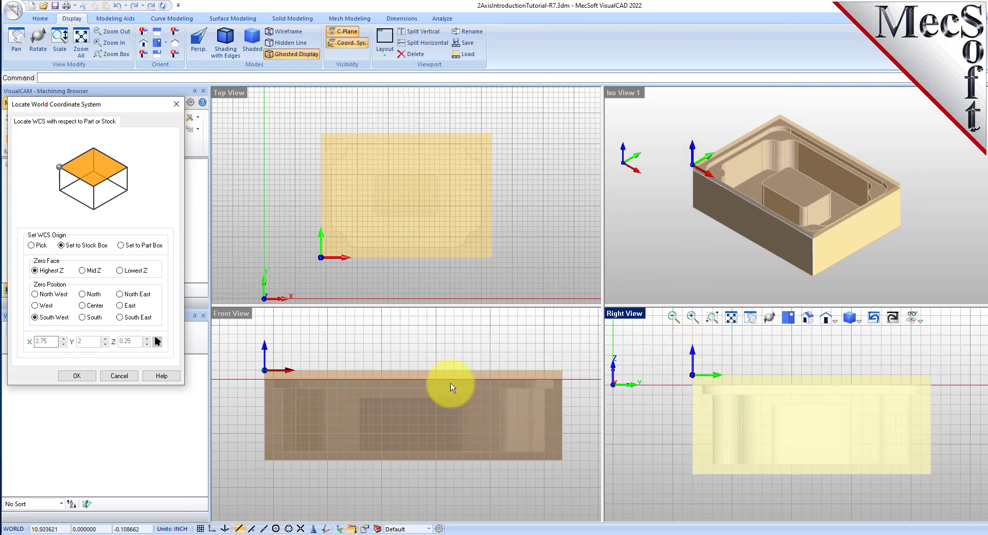
pyautogui.click(76, 376)
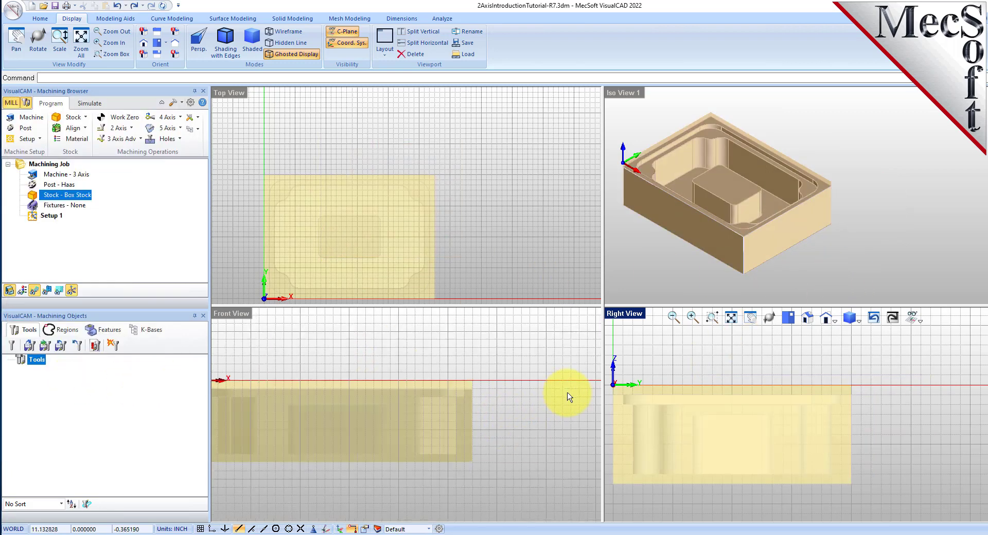
# Examine the position of the part and stock relative to the world origin in all four views
pyautogui.scroll(2, 921, 393)
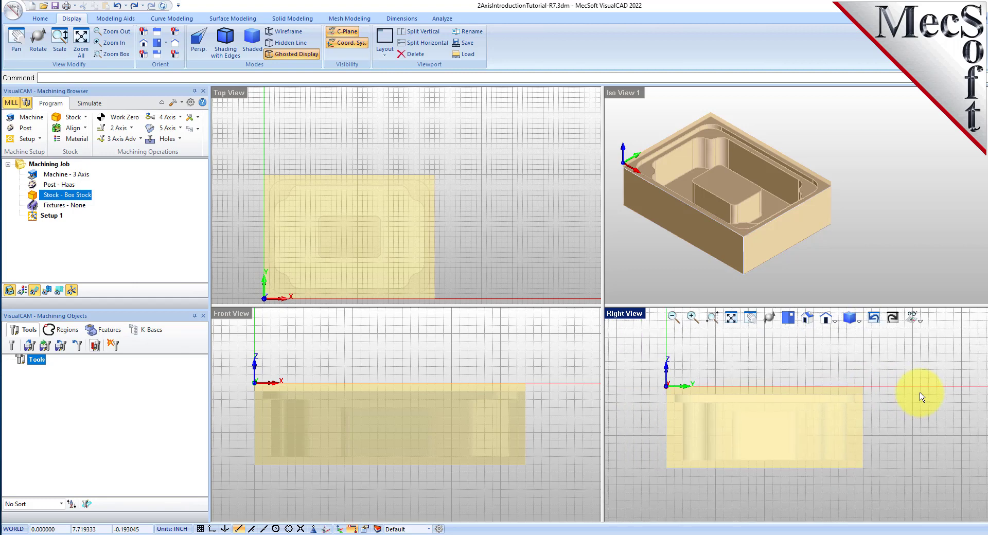
pyautogui.scroll(-3, 750, 392)
pyautogui.scroll(1, 370, 247)
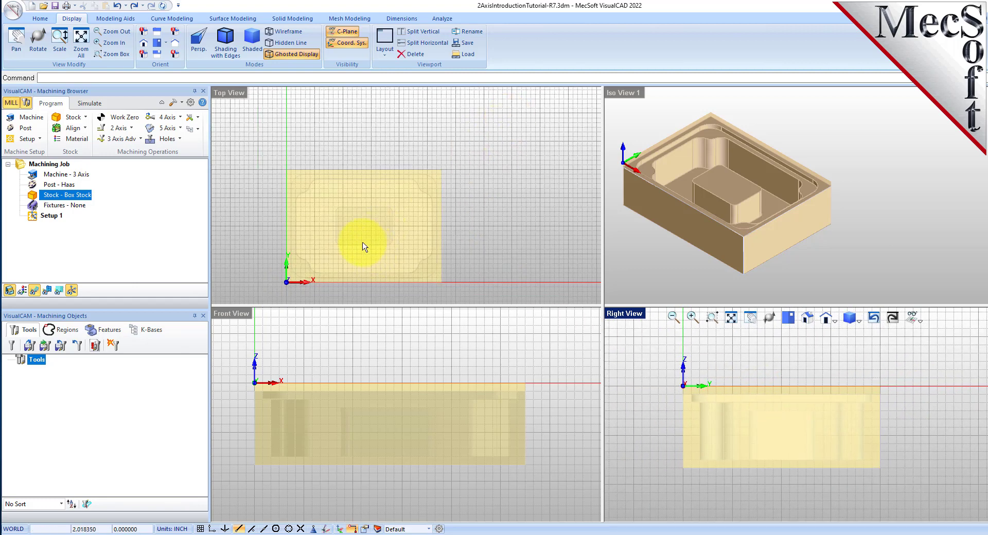
pyautogui.scroll(1, 326, 261)
pyautogui.scroll(1, 285, 290)
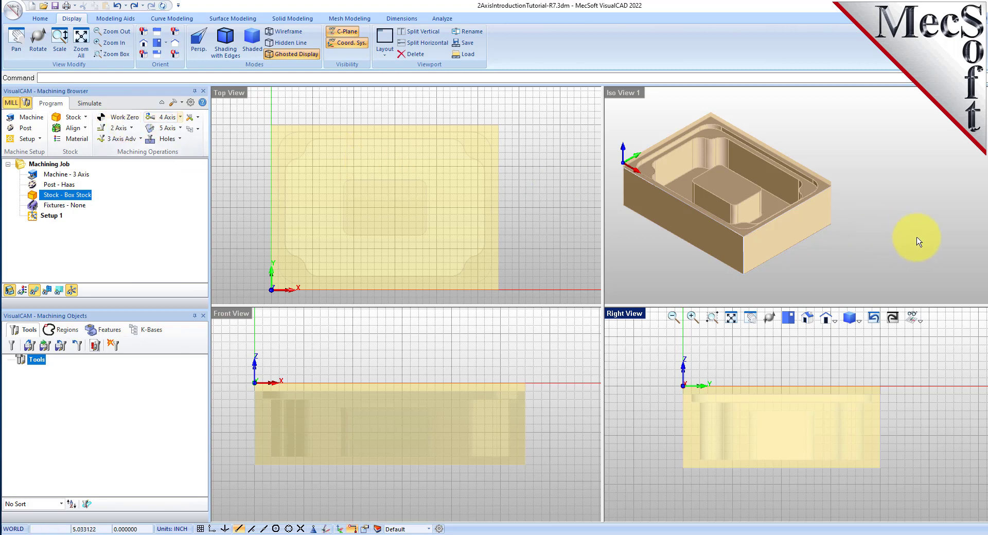
pyautogui.click(893, 176)
pyautogui.scroll(-3, 862, 165)
pyautogui.scroll(2, 858, 161)
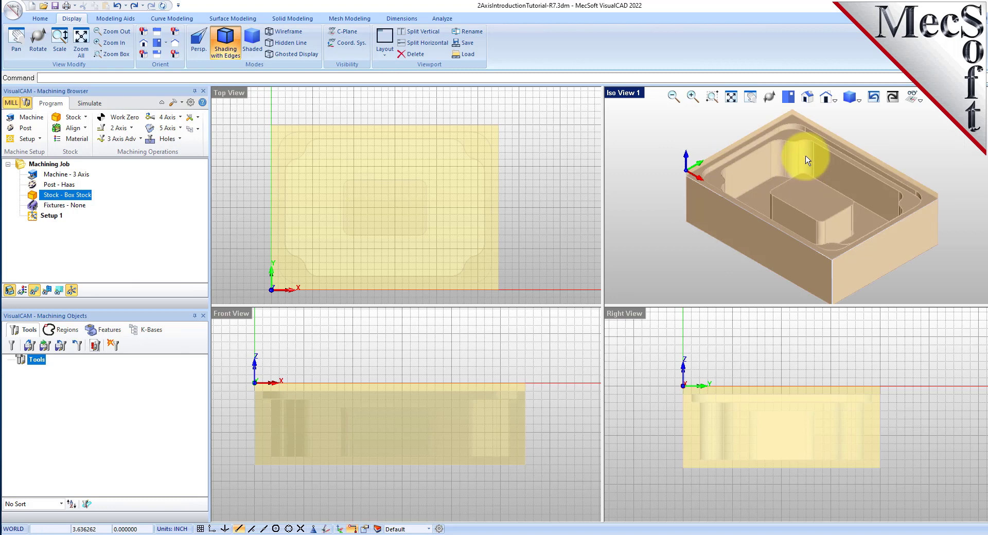
pyautogui.scroll(-1, 819, 182)
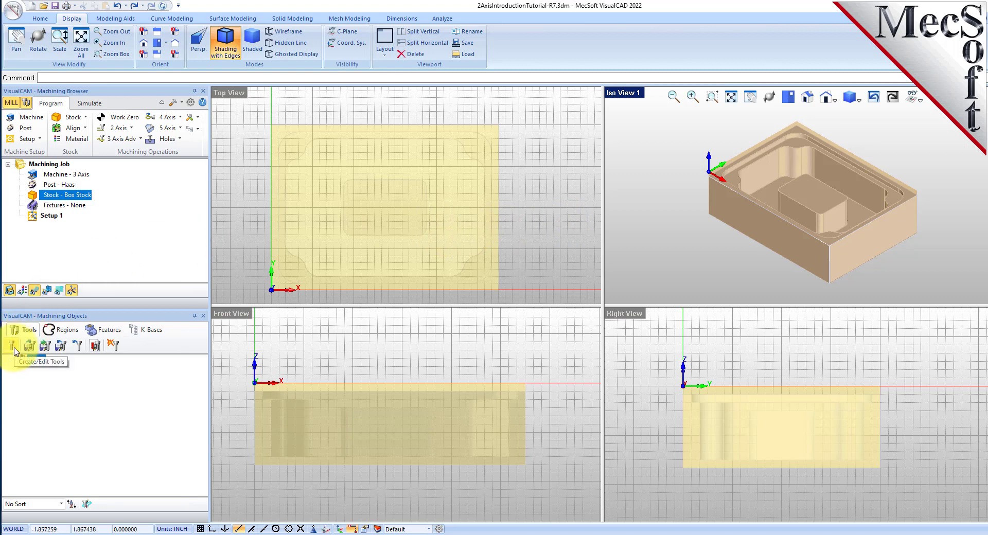
# Load the tools from the 2AxisIntroductionTutorial.vkb knowledge base file and check the loaded flat mills
pyautogui.click(29, 350)
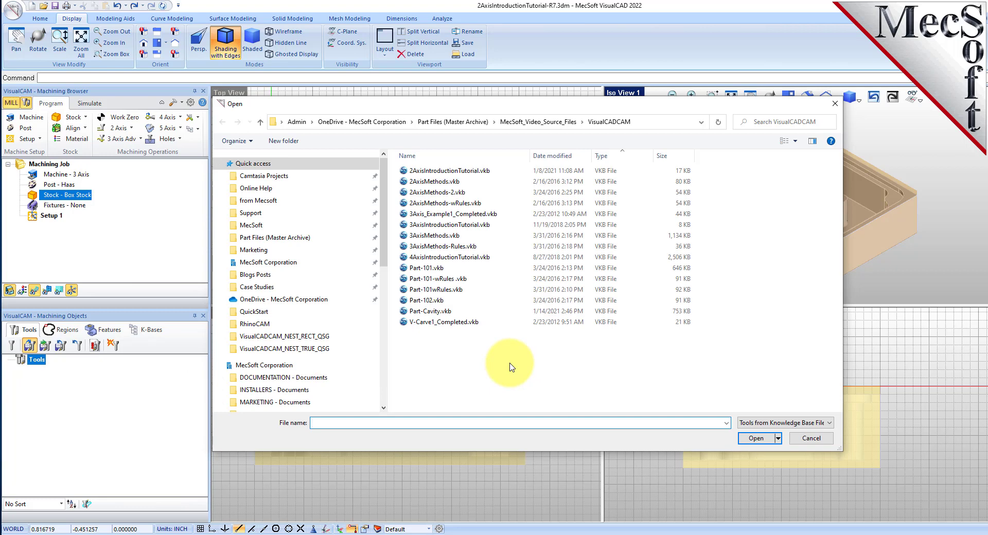
pyautogui.click(452, 171)
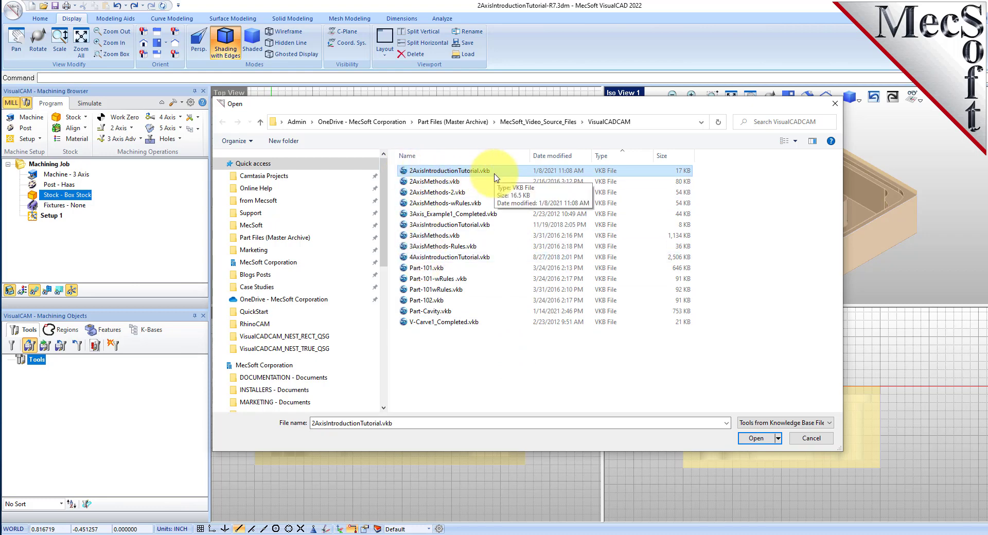
pyautogui.click(761, 439)
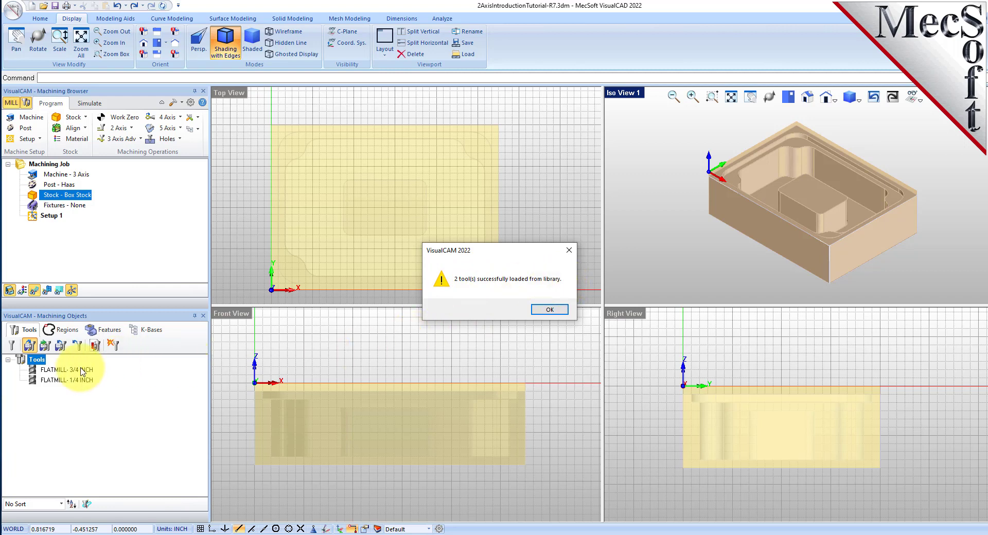
pyautogui.click(550, 309)
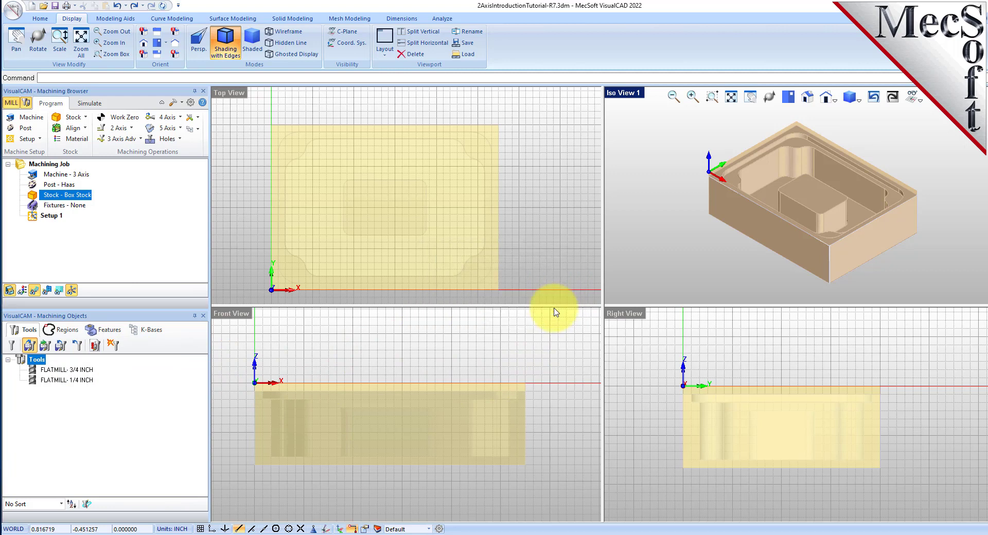
pyautogui.click(77, 380)
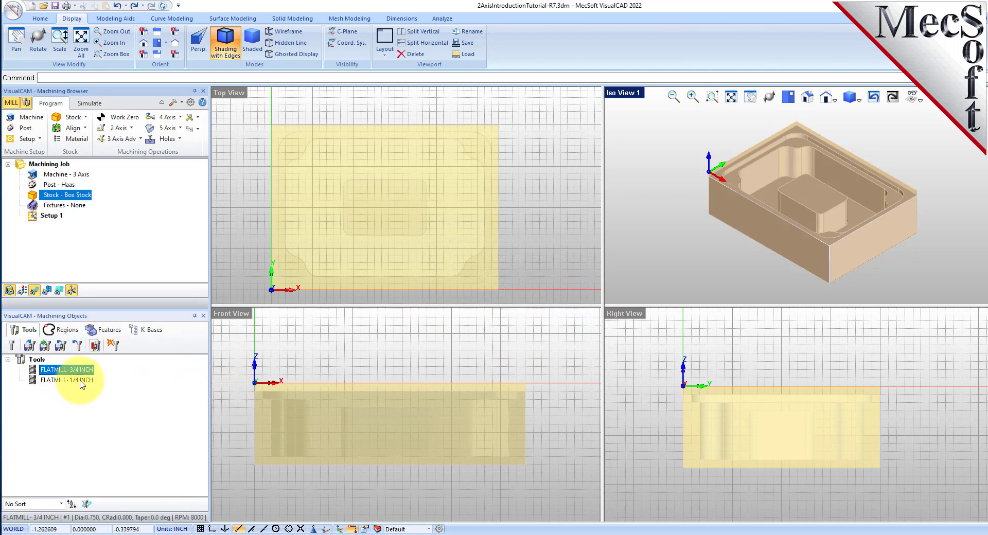
# Review the geometry and the feeds and speeds of the 1/4 inch and 3/4 inch flat mills
pyautogui.doubleClick(34, 385)
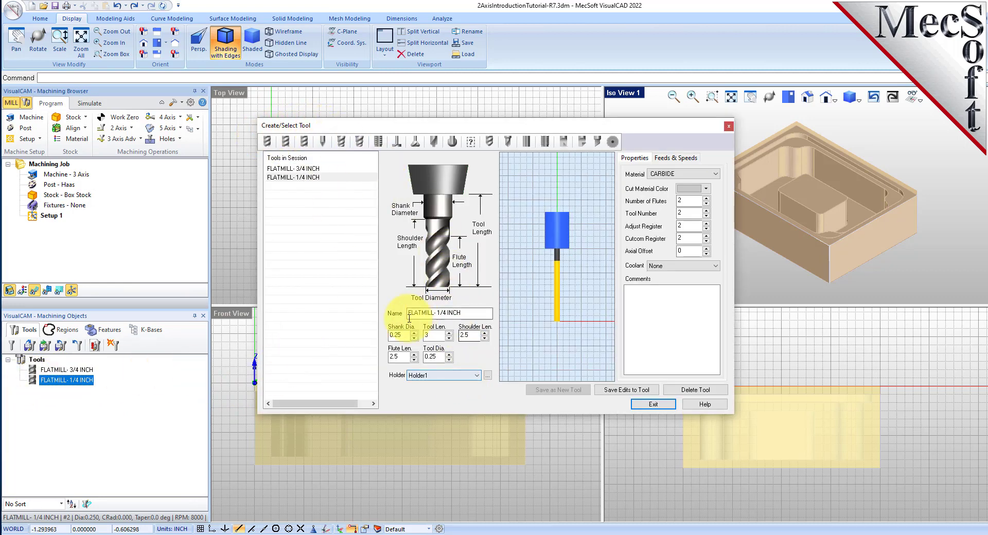
pyautogui.click(682, 158)
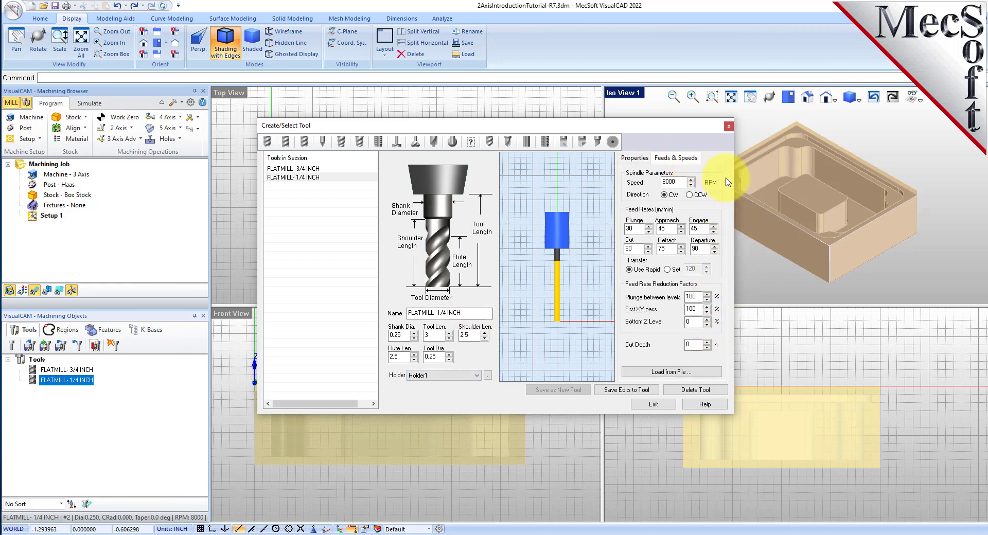
pyautogui.click(315, 169)
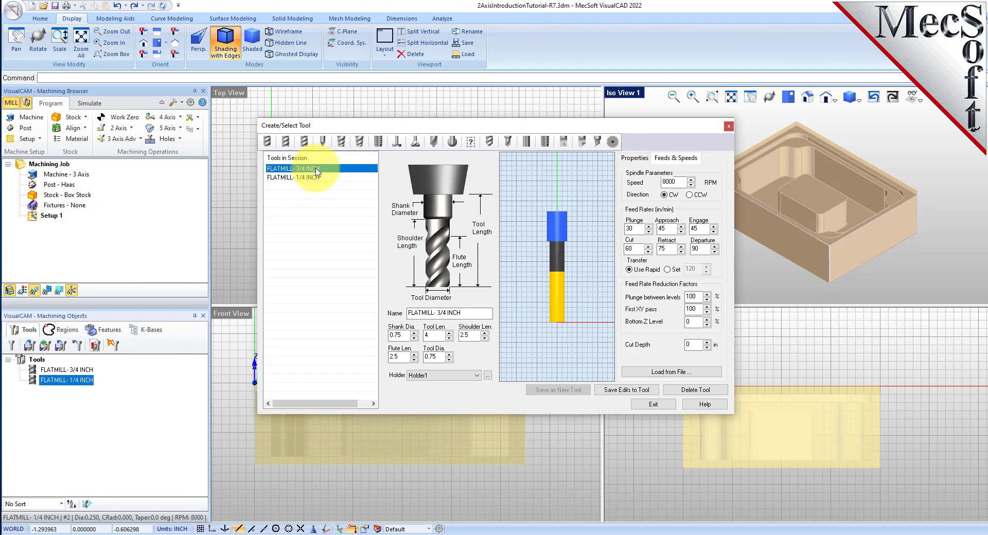
pyautogui.click(309, 179)
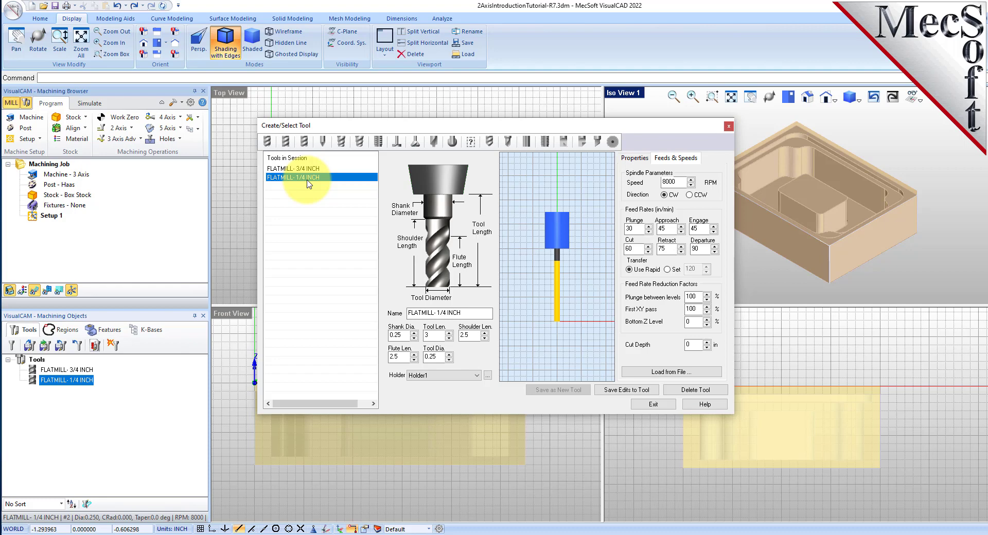
pyautogui.click(650, 405)
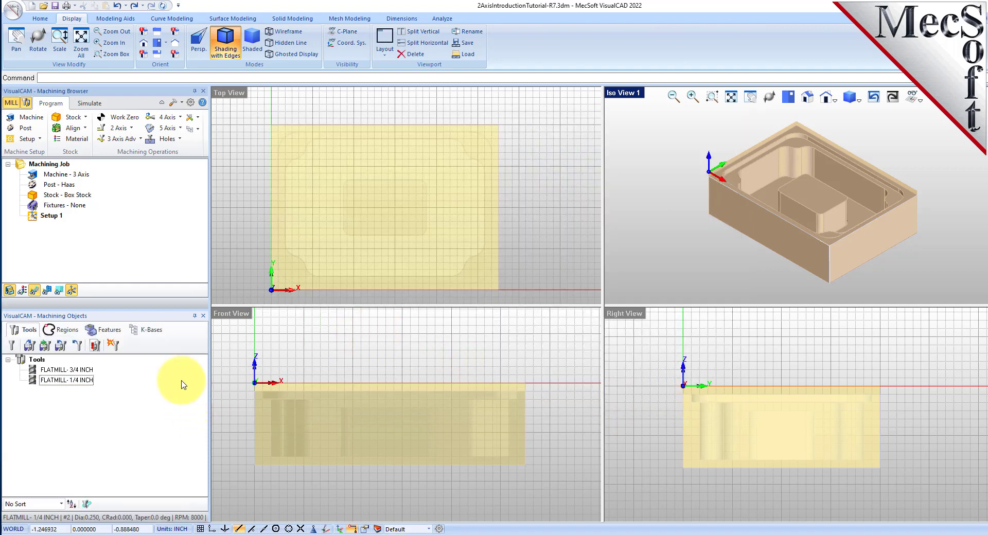
# Set the flat areas selection filter for machining regions to ignore all inner regions
pyautogui.moveTo(152, 315); pyautogui.dragTo(157, 341)
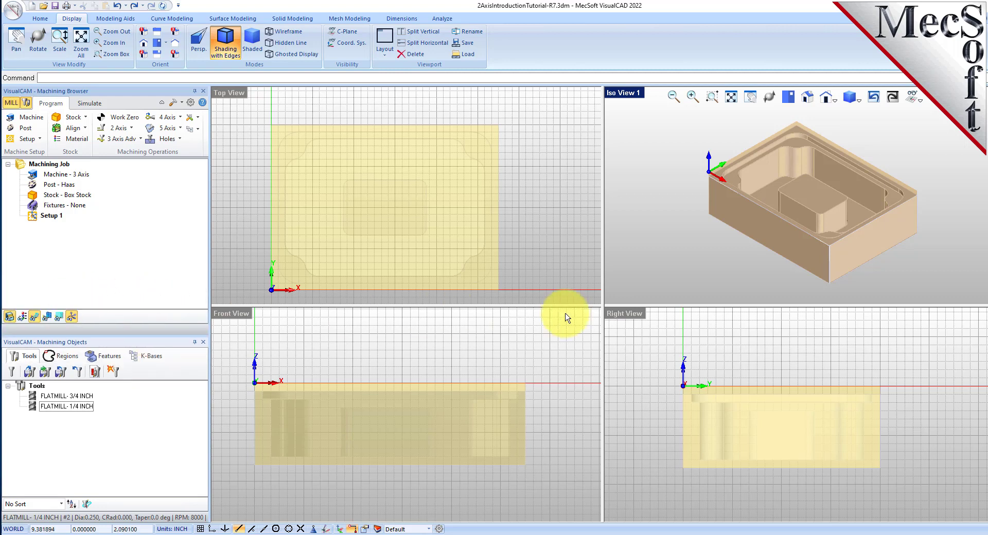
pyautogui.scroll(2, 823, 230)
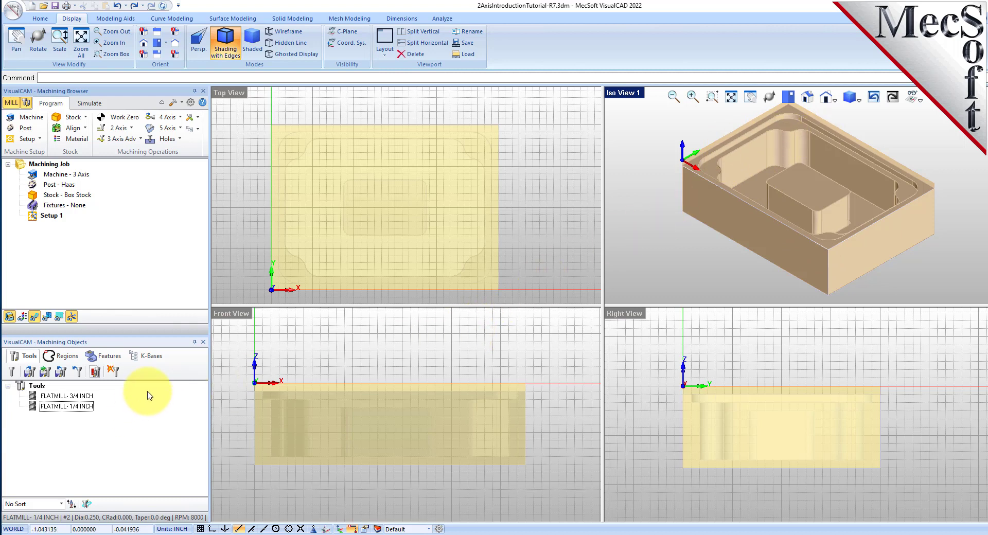
pyautogui.click(67, 359)
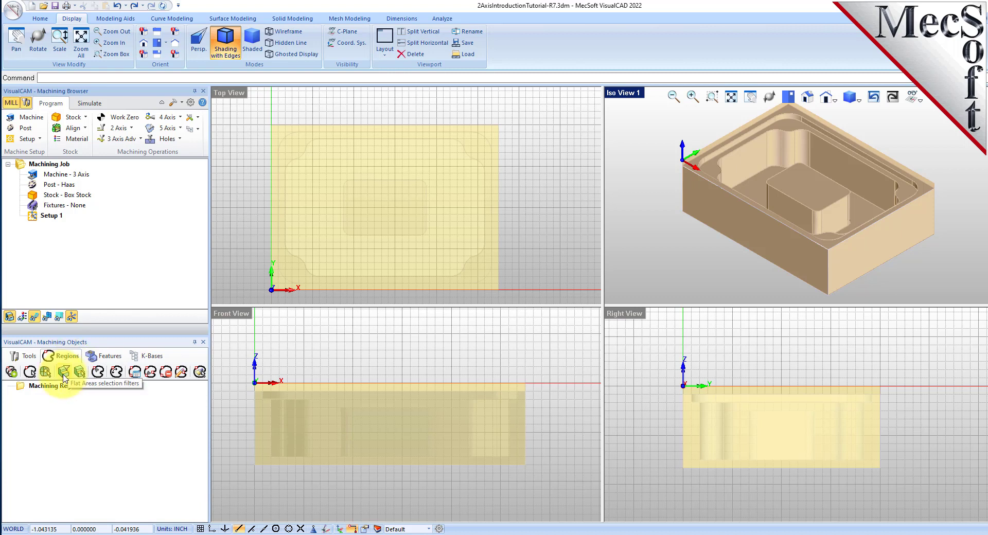
pyautogui.click(64, 373)
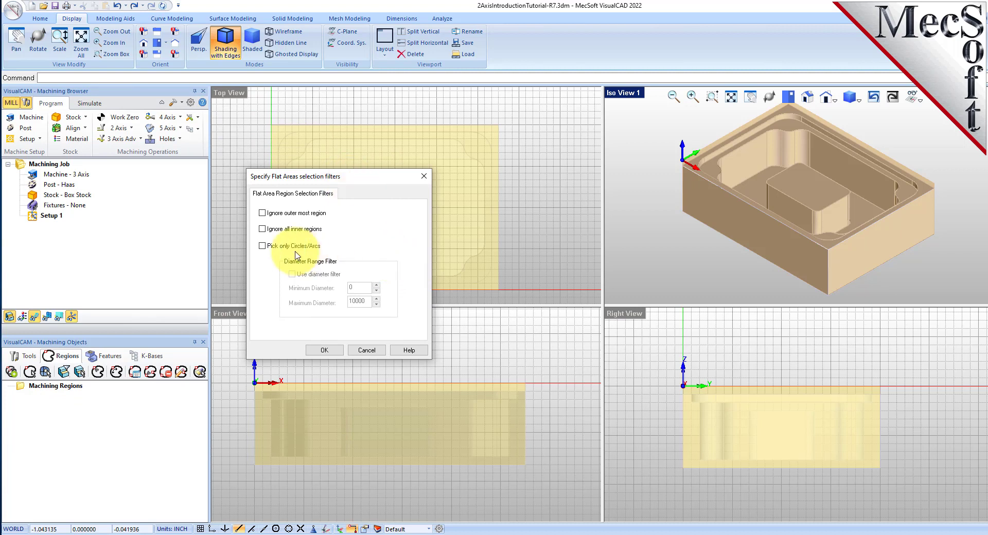
pyautogui.click(262, 229)
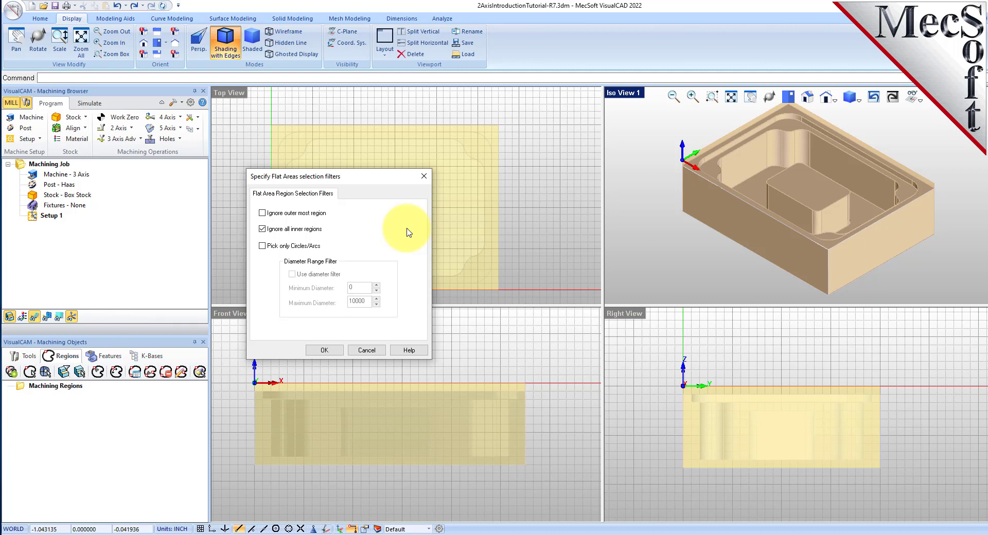
pyautogui.click(324, 350)
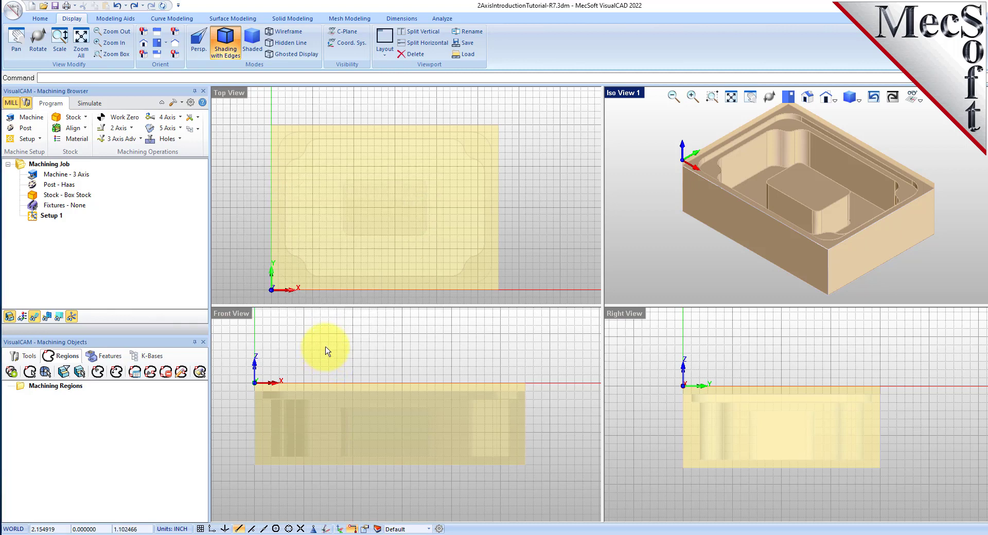
# Create a flat area machining region from the outer boundary of the part's top rim face
pyautogui.click(80, 373)
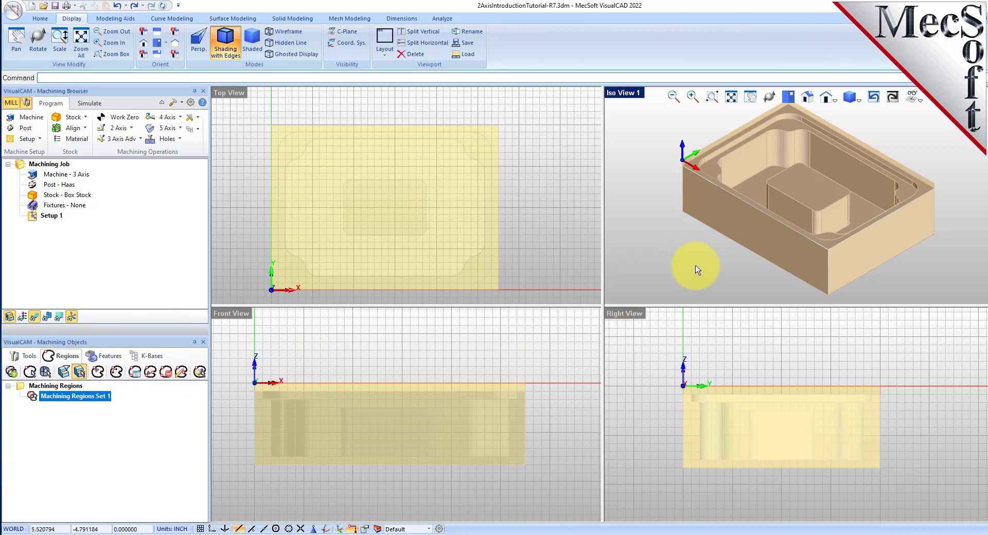
pyautogui.moveTo(168, 84); pyautogui.dragTo(168, 98)
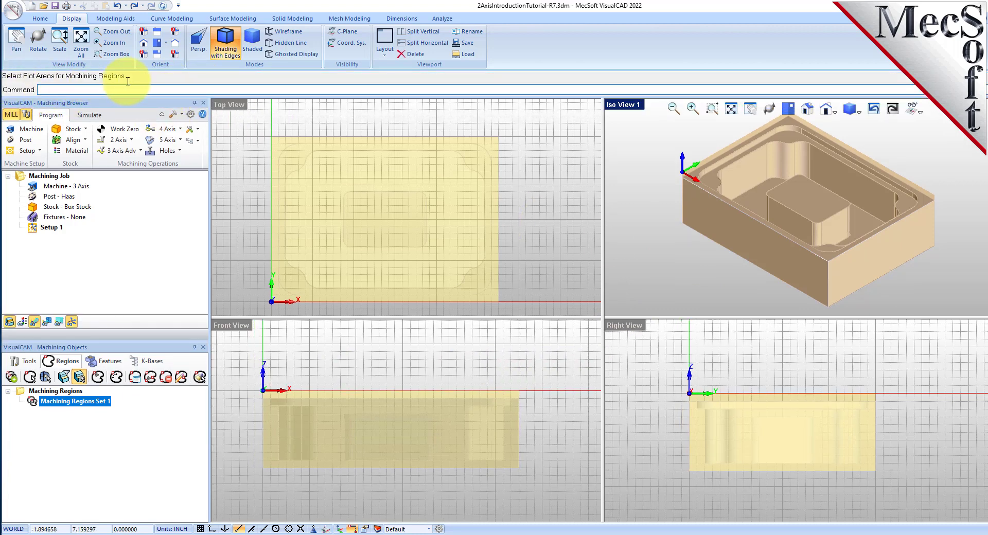
pyautogui.scroll(1, 699, 178)
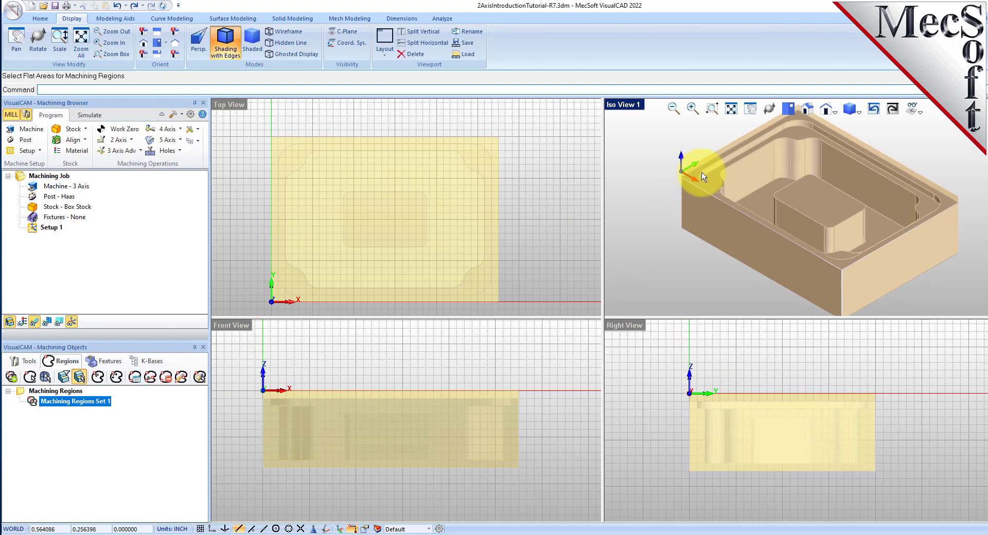
pyautogui.scroll(2, 698, 177)
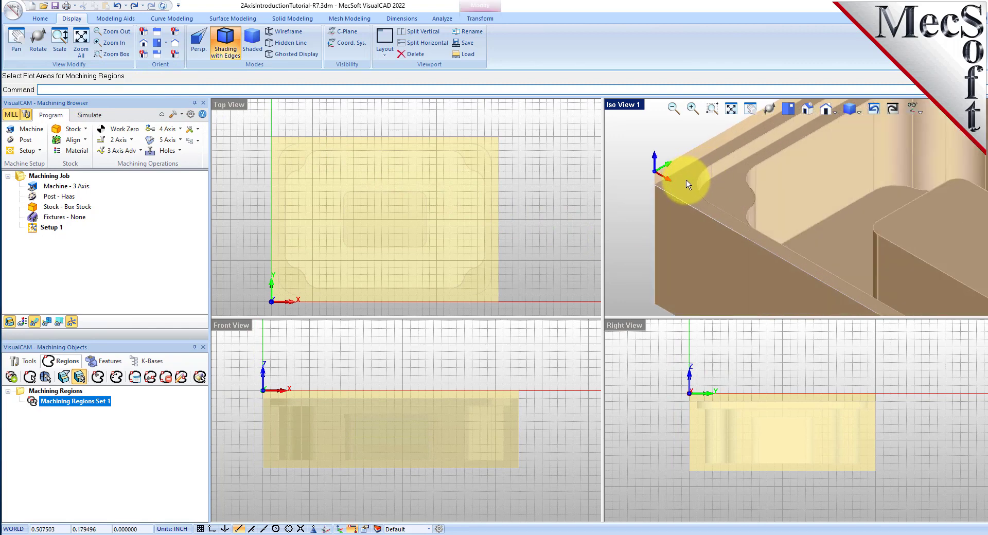
pyautogui.click(682, 172)
pyautogui.press('Return')
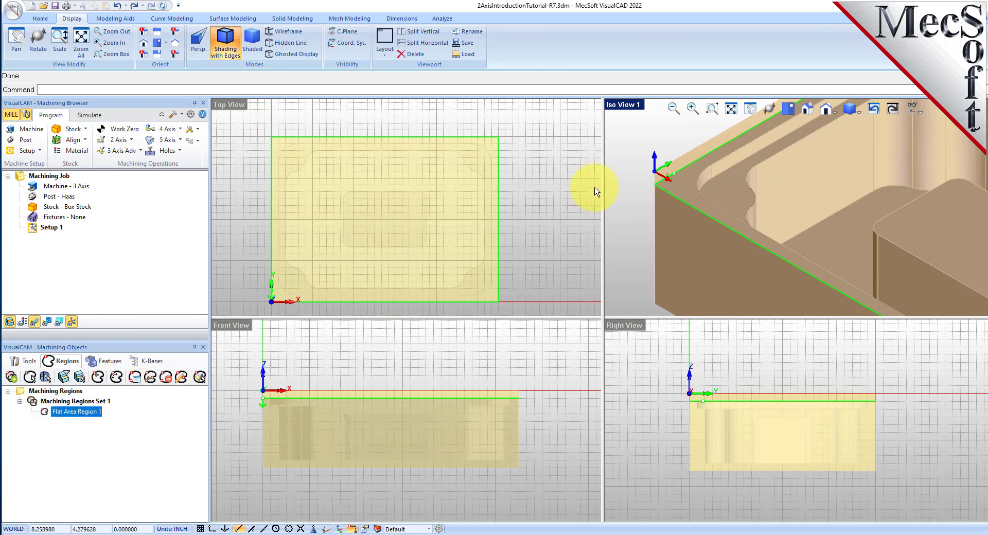
pyautogui.scroll(-5, 695, 195)
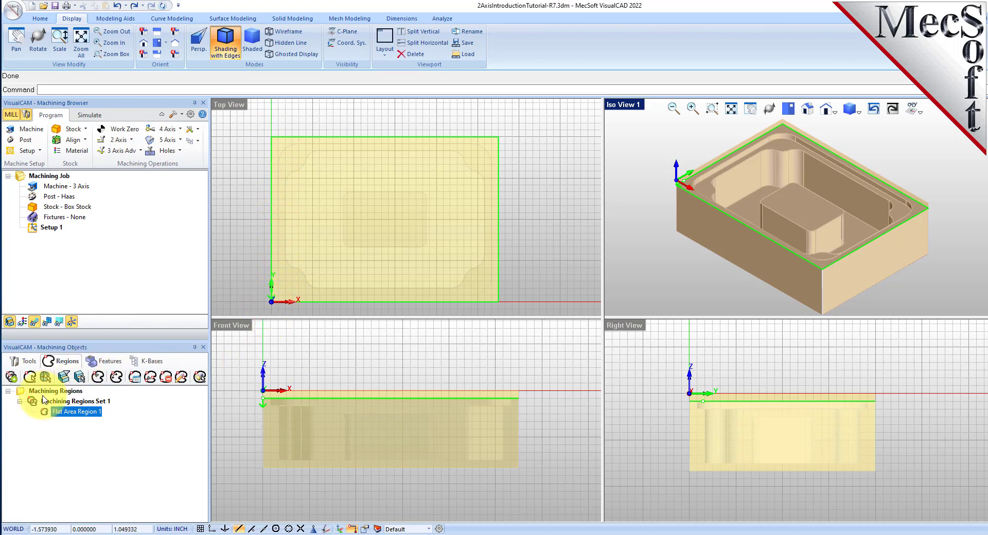
pyautogui.click(109, 402)
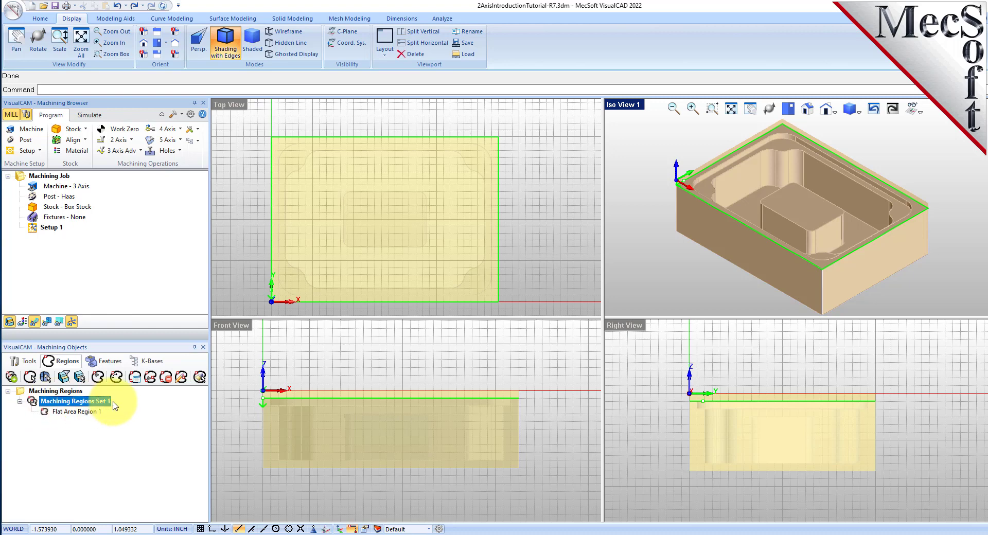
pyautogui.click(94, 413)
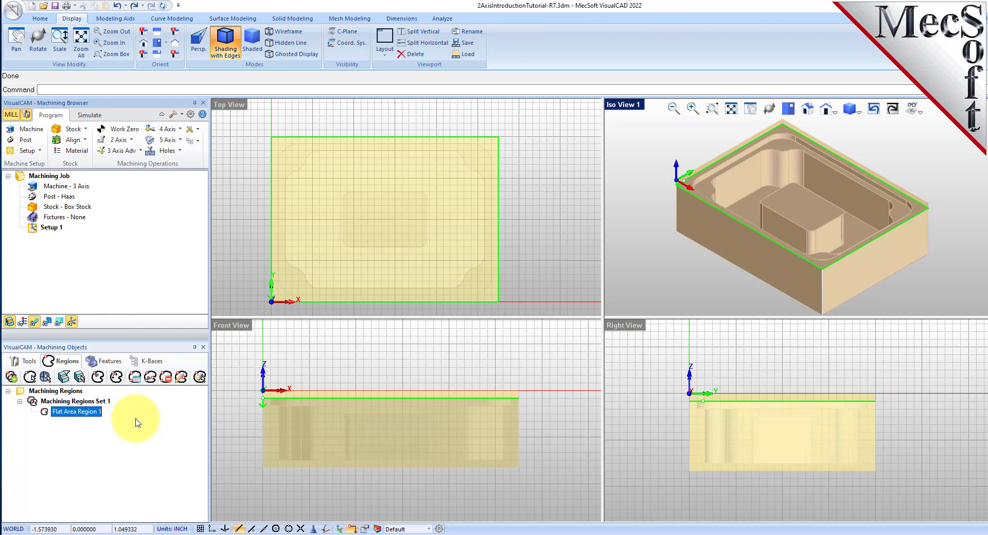
# Add a flat area region from the outer boundary of the recessed ledge just below the rim
pyautogui.click(80, 378)
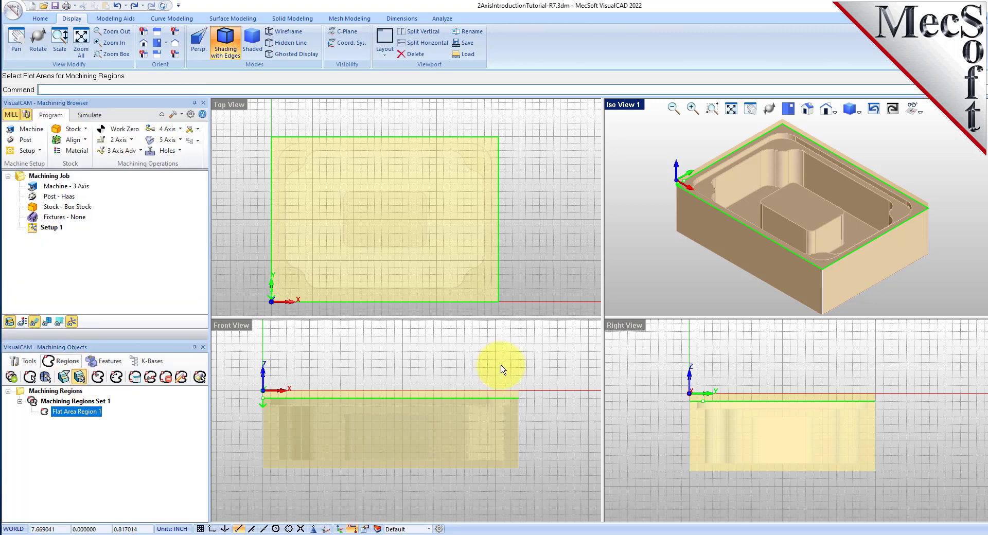
pyautogui.scroll(5, 702, 184)
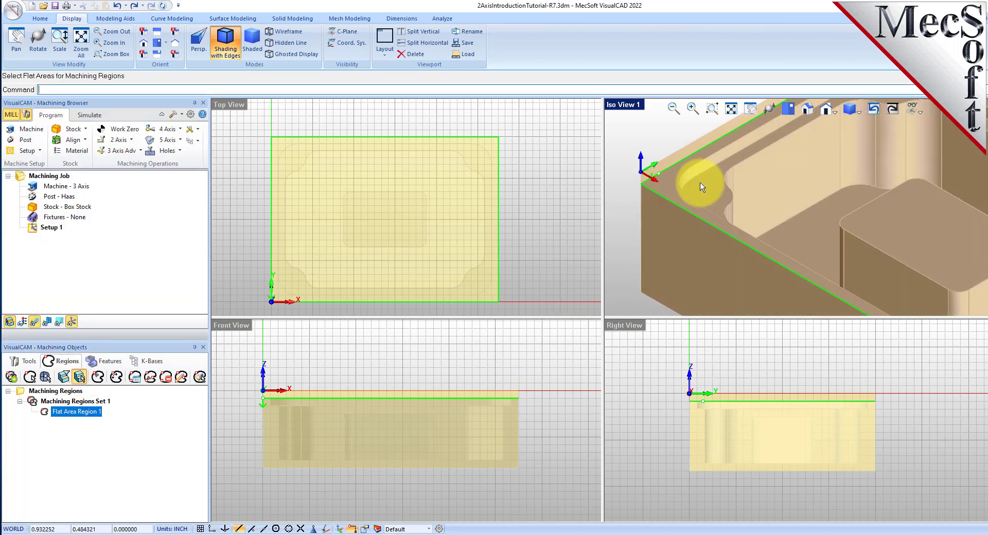
pyautogui.click(705, 191)
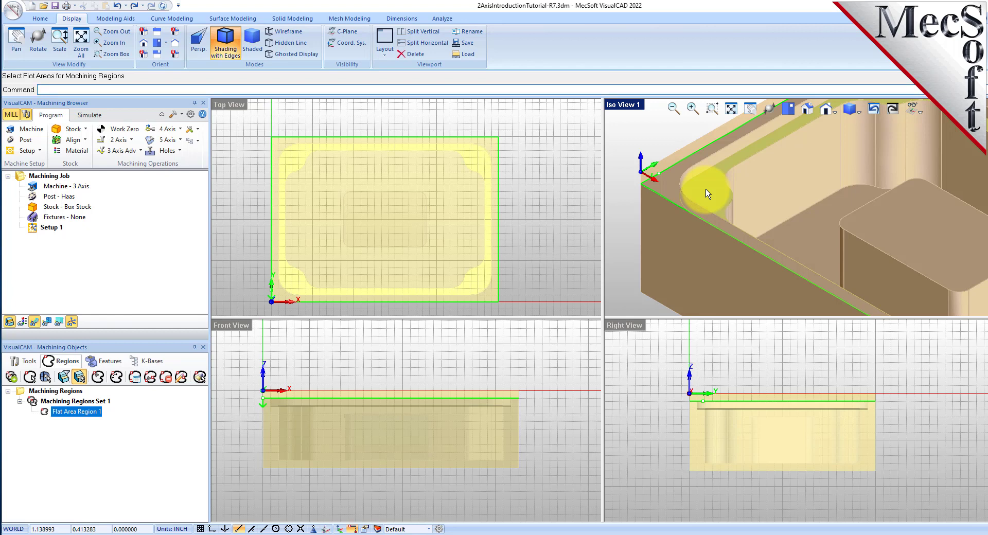
pyautogui.press('Return')
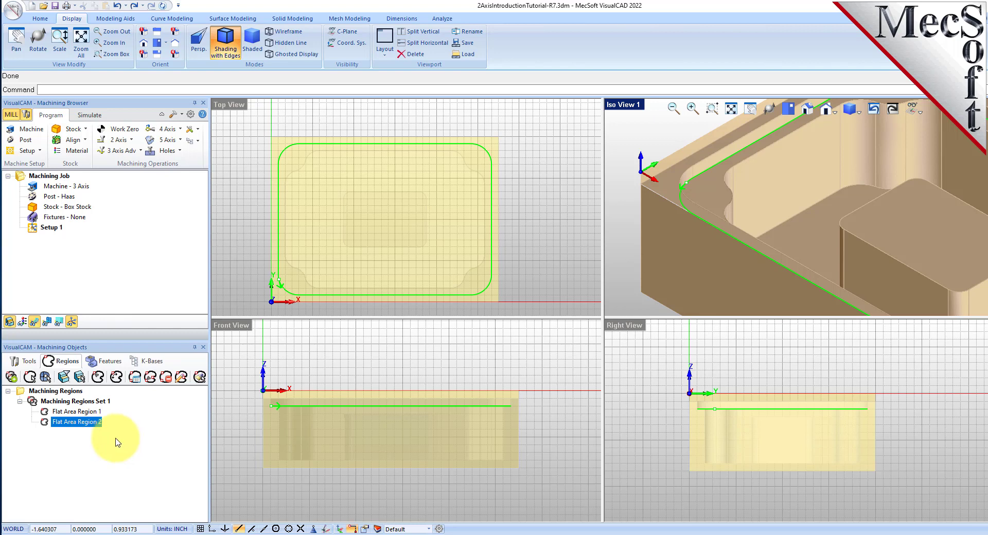
# Change the flat areas selection filter to ignore the outer most region and stop ignoring all inner regions
pyautogui.click(65, 381)
pyautogui.moveTo(203, 114); pyautogui.dragTo(367, 210)
pyautogui.click(240, 242)
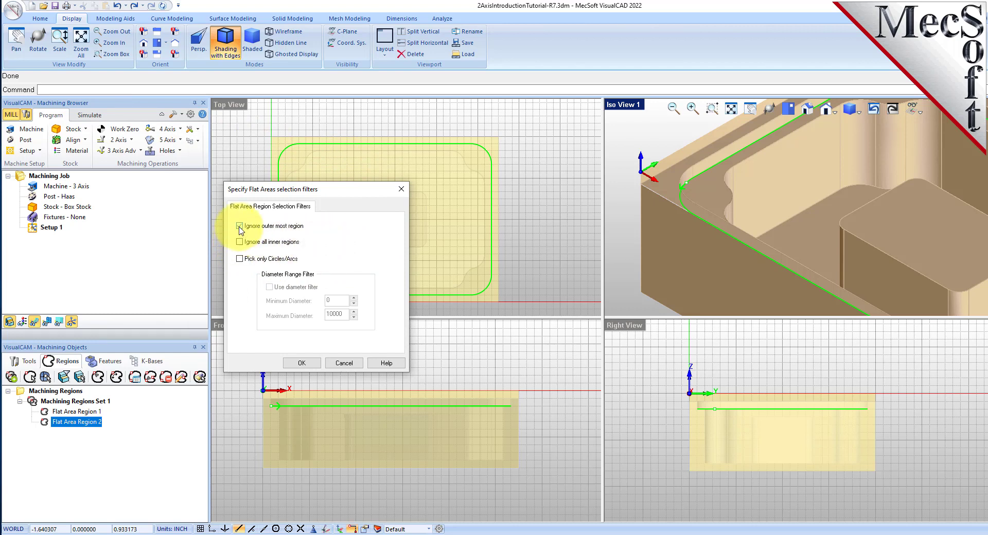
pyautogui.click(303, 363)
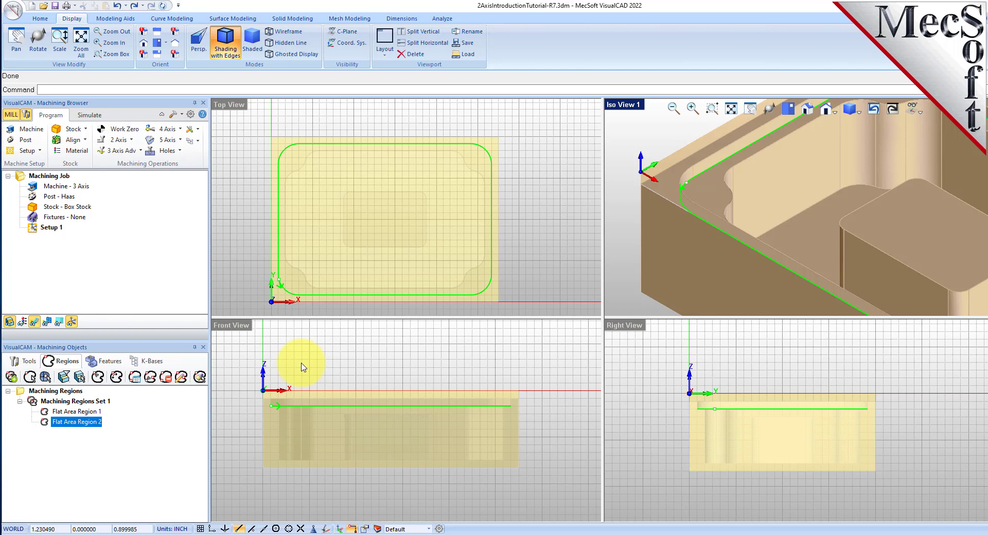
# Add a flat area region from the inner boundary of the recessed ledge, around the pocket opening
pyautogui.click(79, 378)
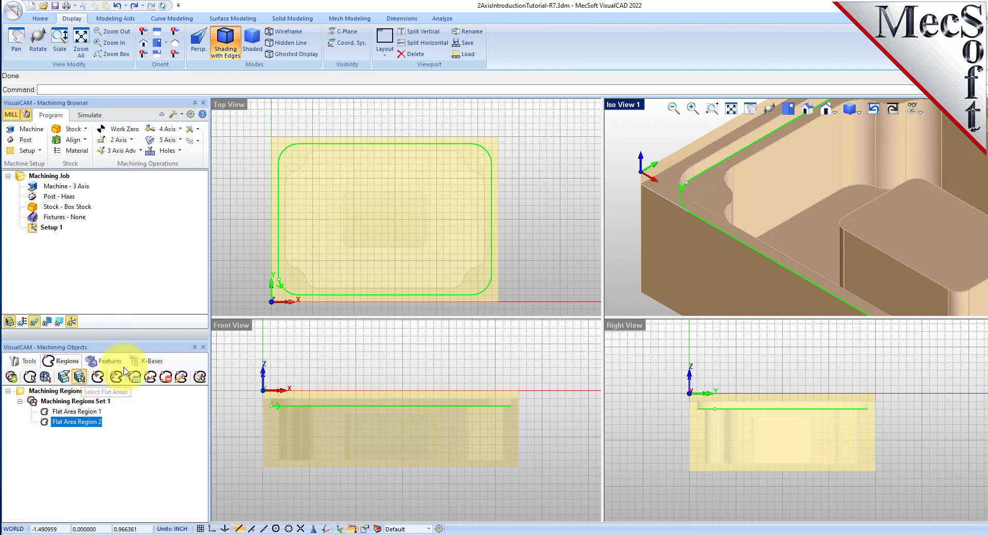
pyautogui.click(712, 188)
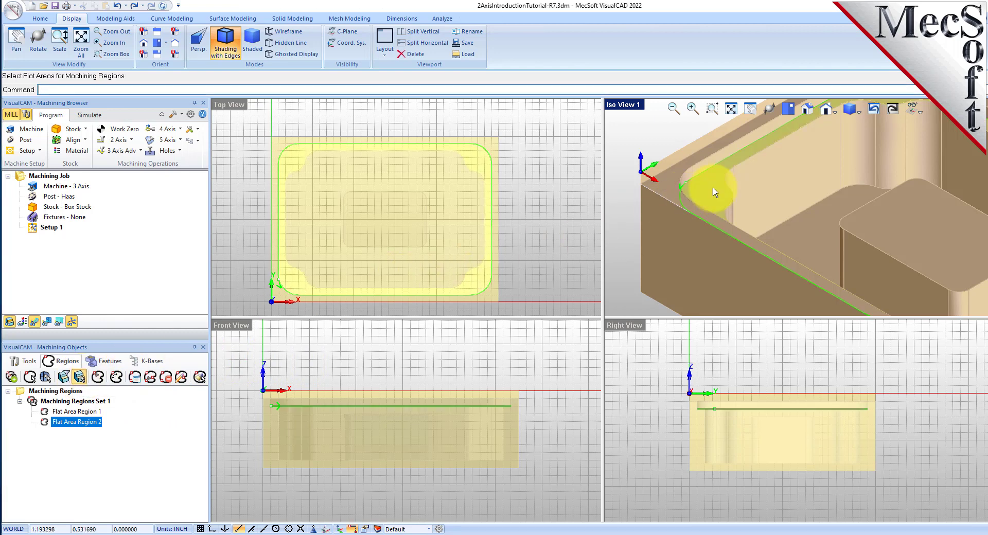
pyautogui.rightClick(715, 192)
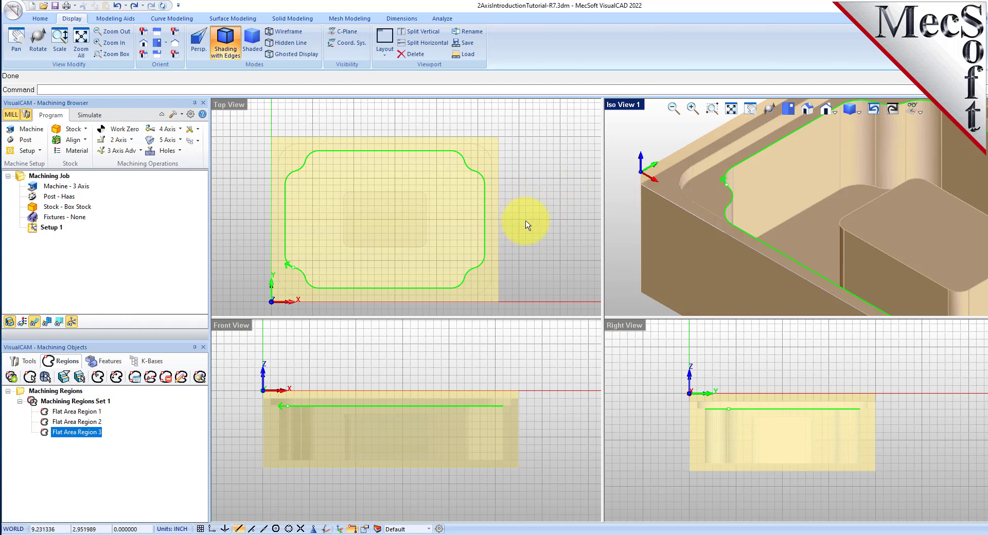
# Hide the stock and check Flat Area Regions 1, 2 and 3 against the part
pyautogui.click(12, 323)
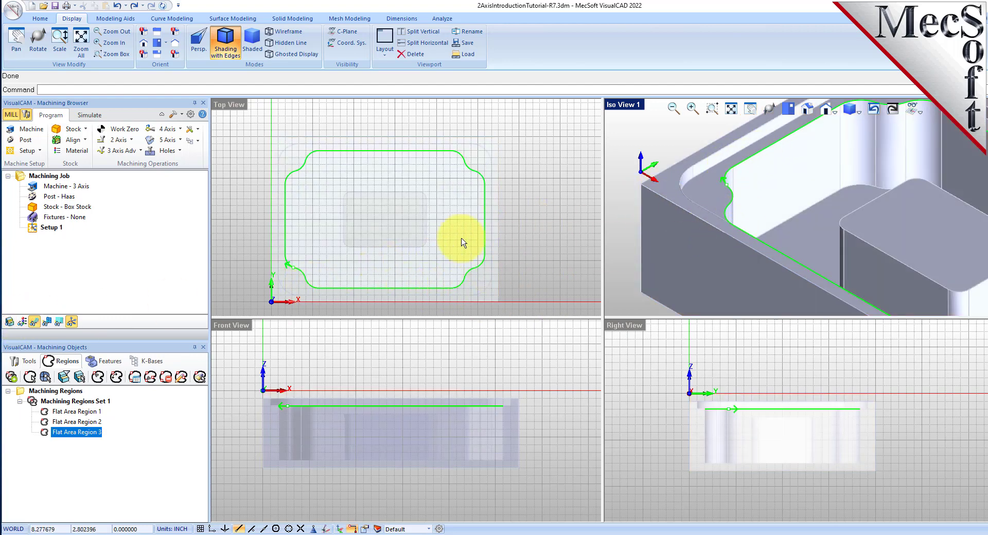
pyautogui.scroll(-1, 437, 211)
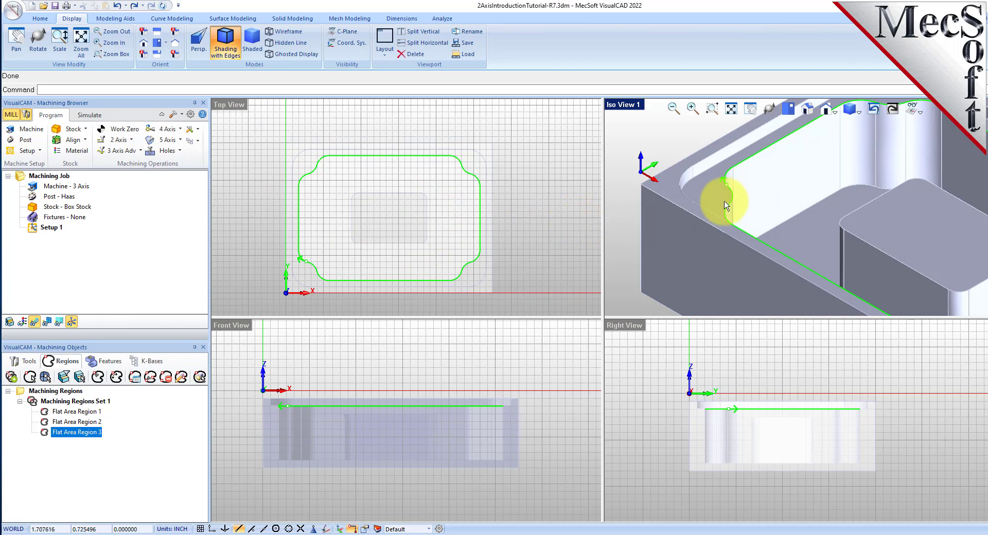
pyautogui.scroll(-2, 735, 202)
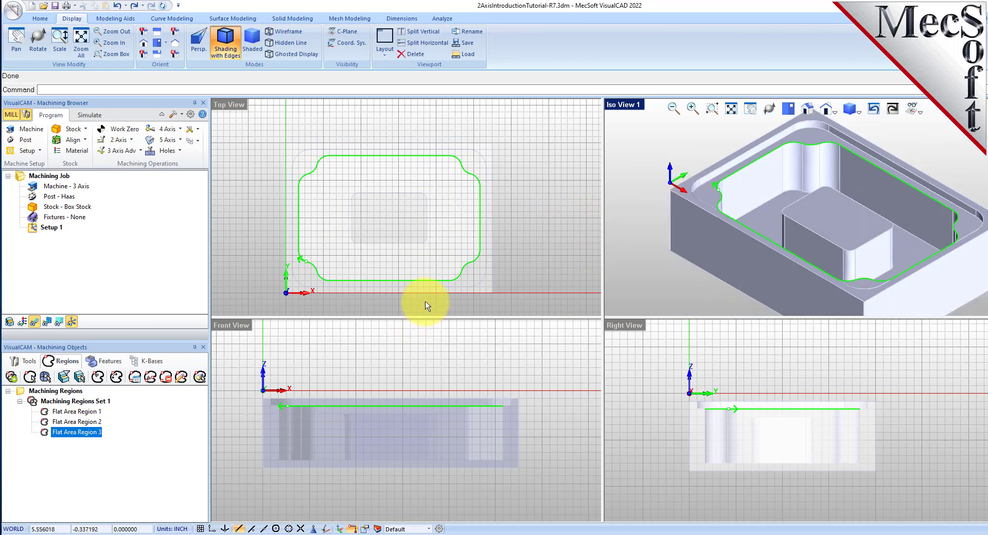
pyautogui.click(84, 414)
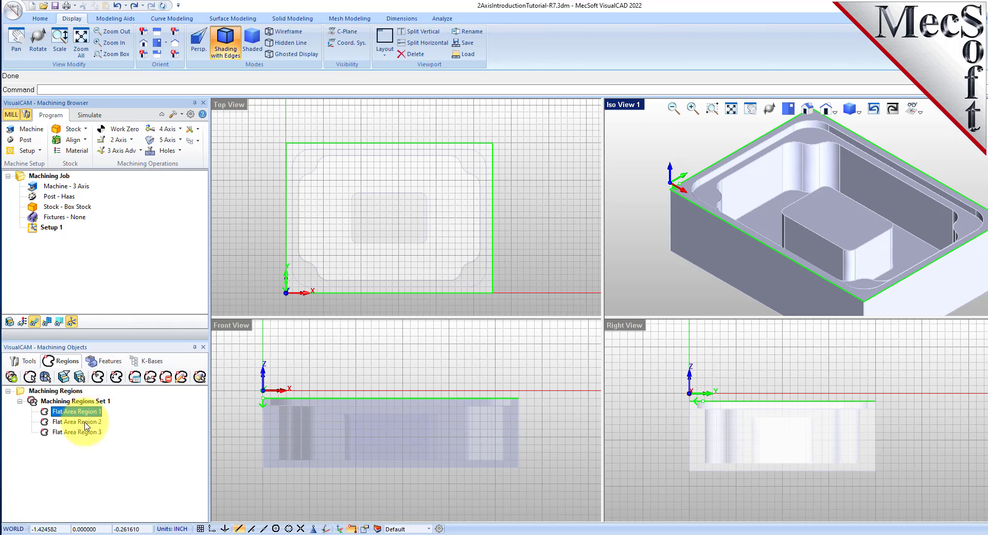
pyautogui.click(86, 423)
pyautogui.click(85, 433)
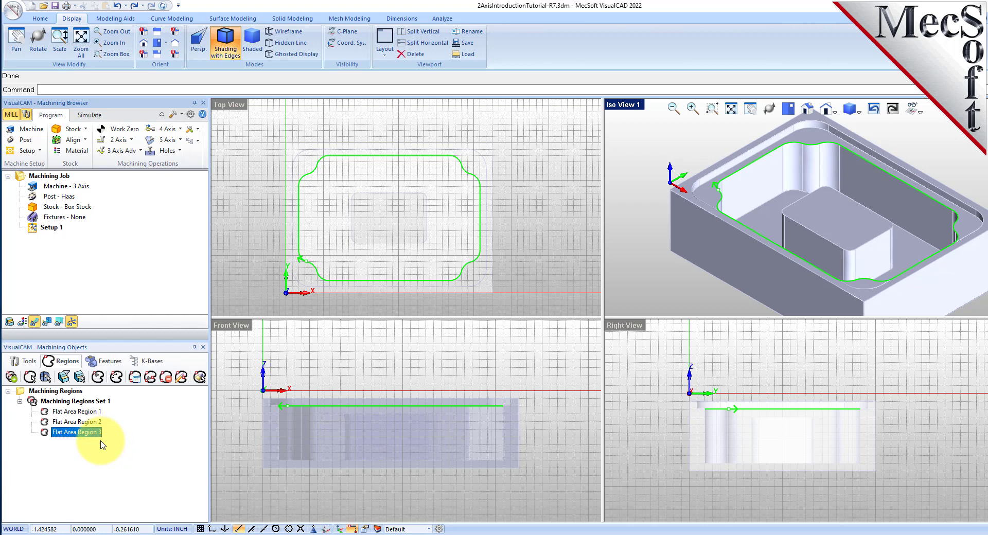
# Start a 2 1/2 Axis Facing operation and review its avoid region and start point selections
pyautogui.click(21, 363)
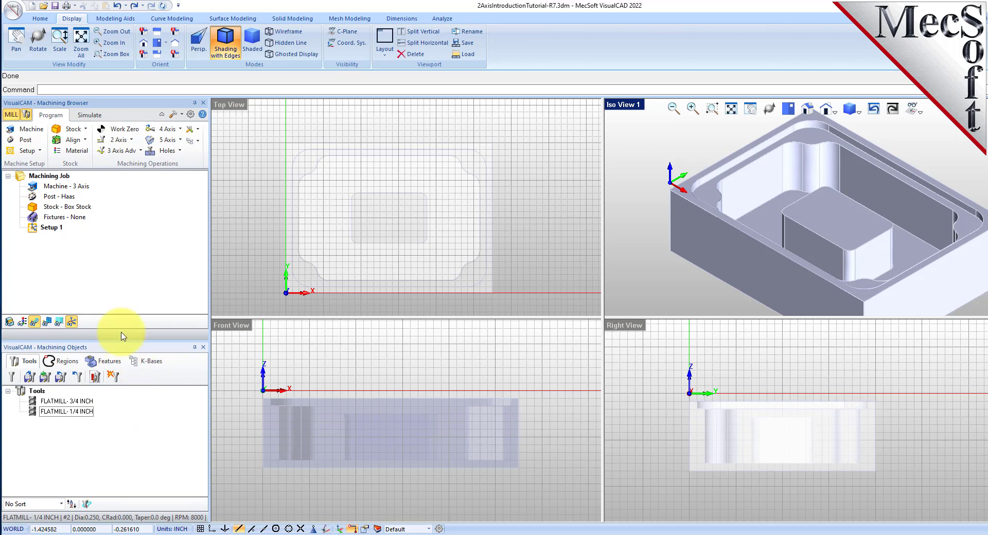
pyautogui.click(132, 142)
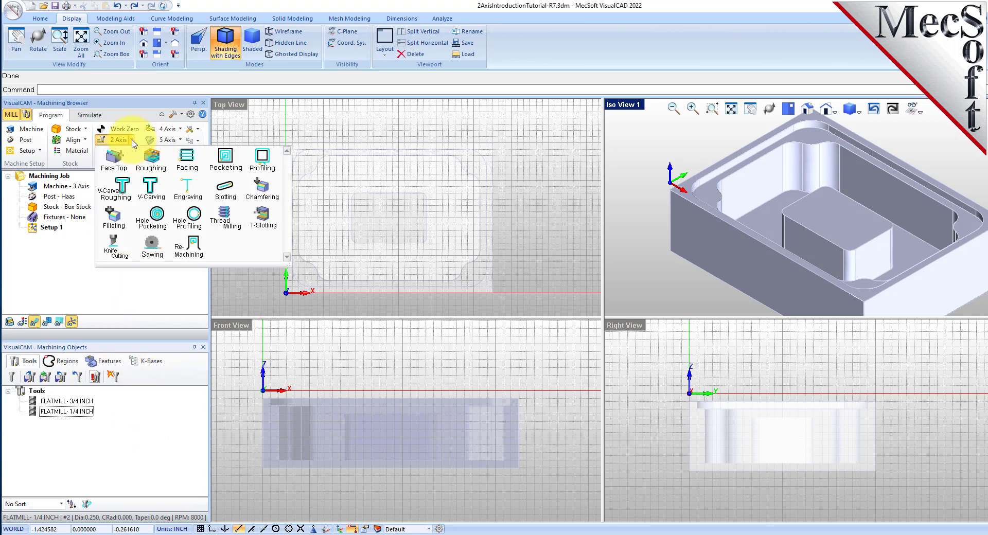
pyautogui.click(203, 169)
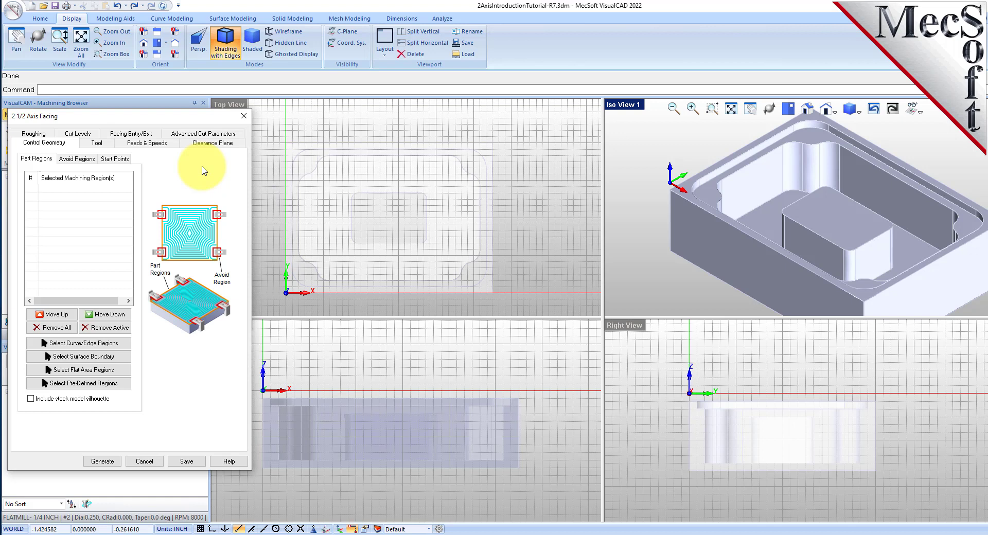
pyautogui.moveTo(144, 119); pyautogui.dragTo(274, 122)
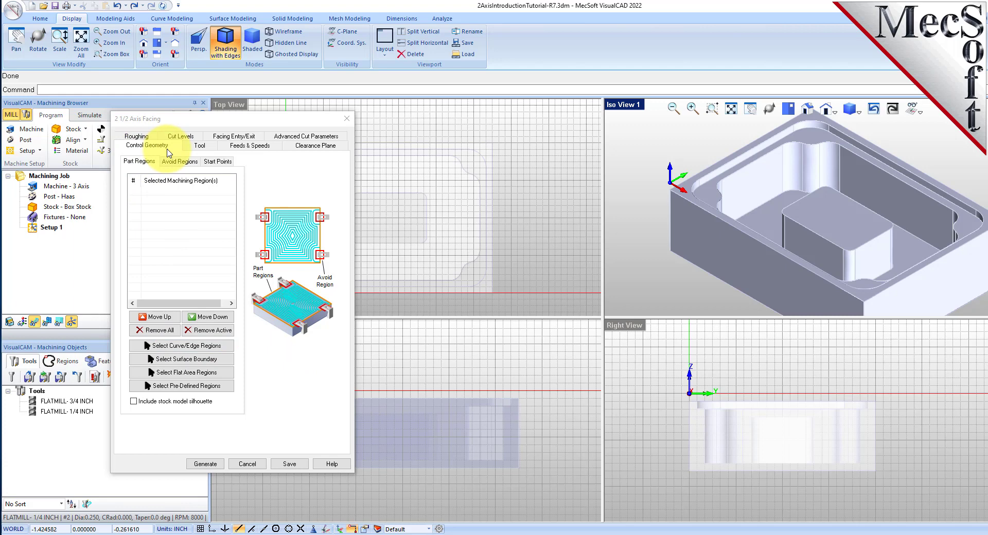
pyautogui.click(182, 127)
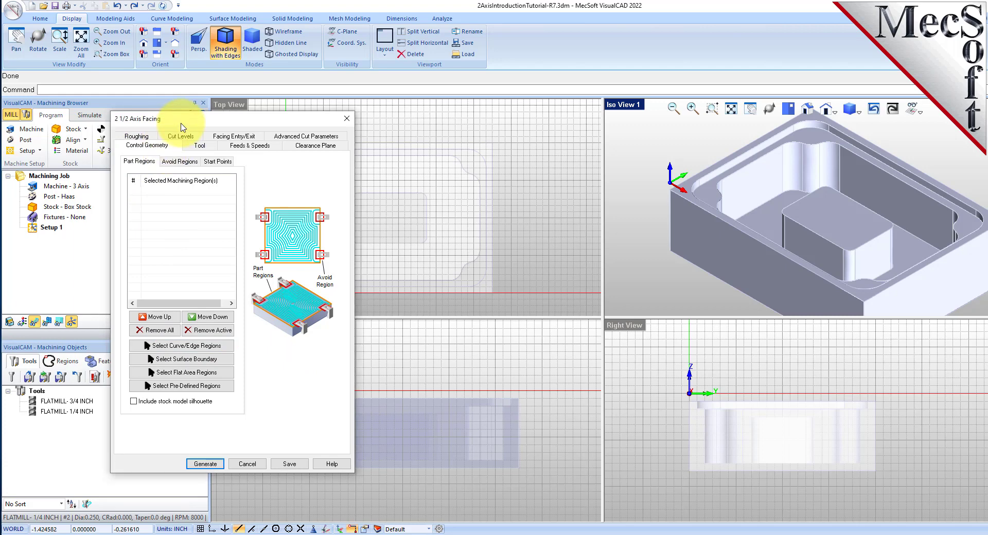
pyautogui.click(177, 161)
pyautogui.click(218, 162)
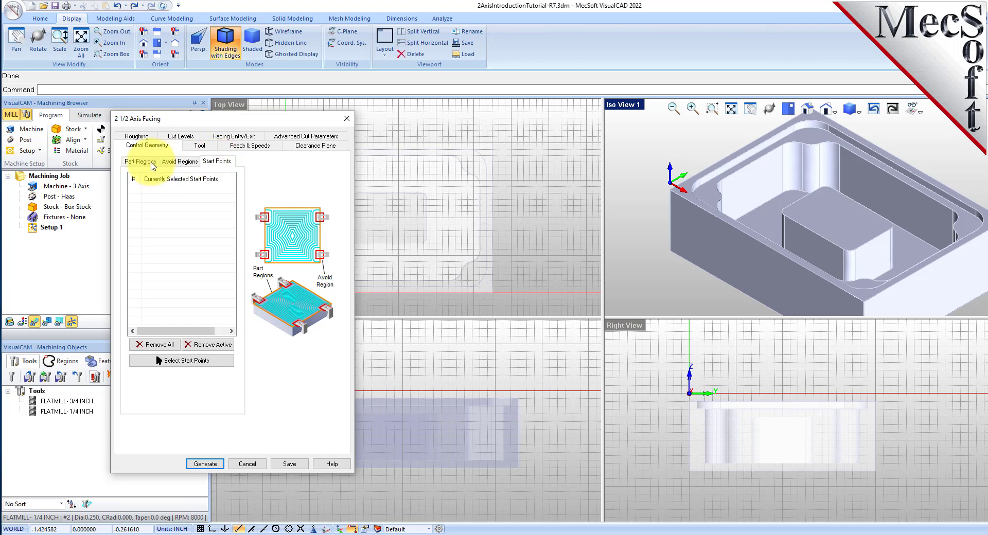
pyautogui.click(152, 164)
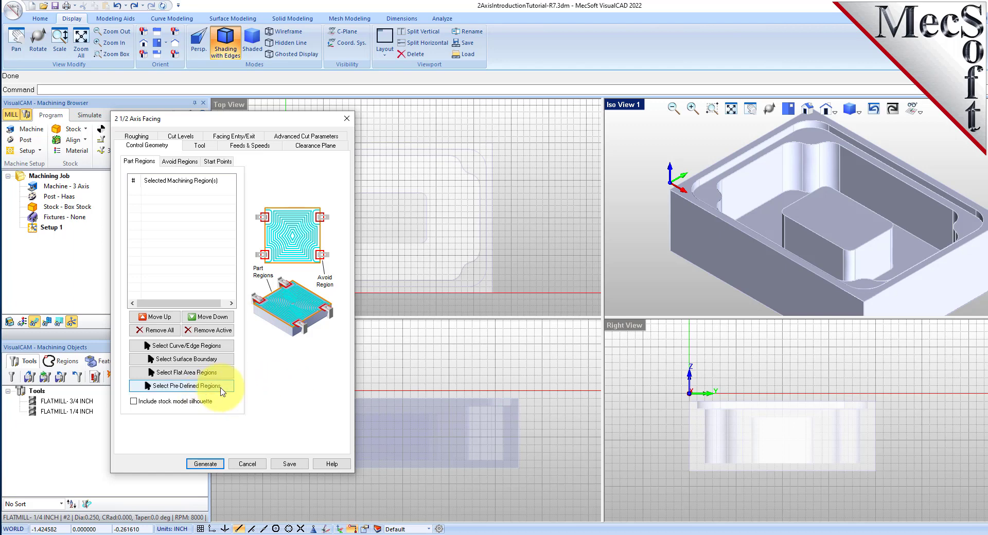
# Assign the predefined Flat Area Region 1 as the facing operation's part region
pyautogui.click(222, 391)
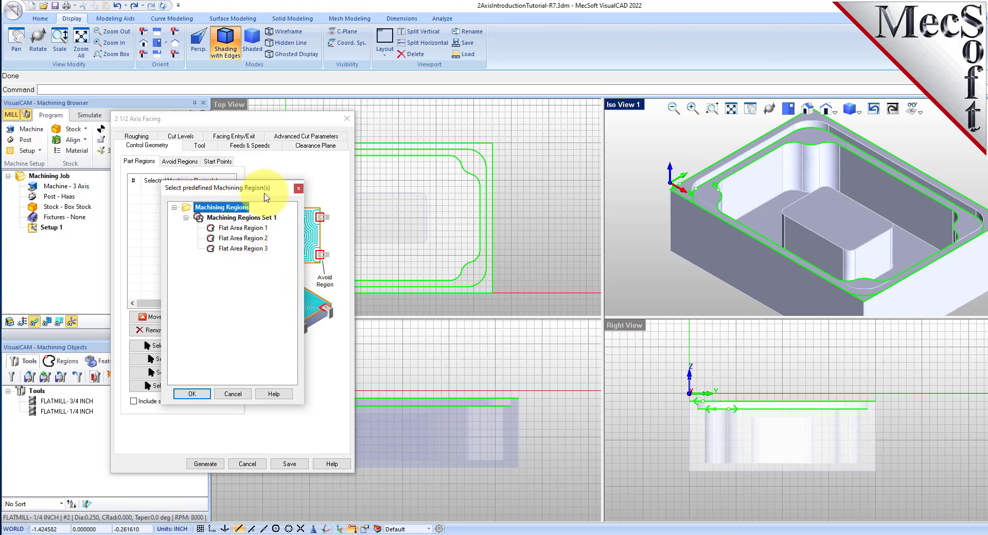
pyautogui.click(264, 220)
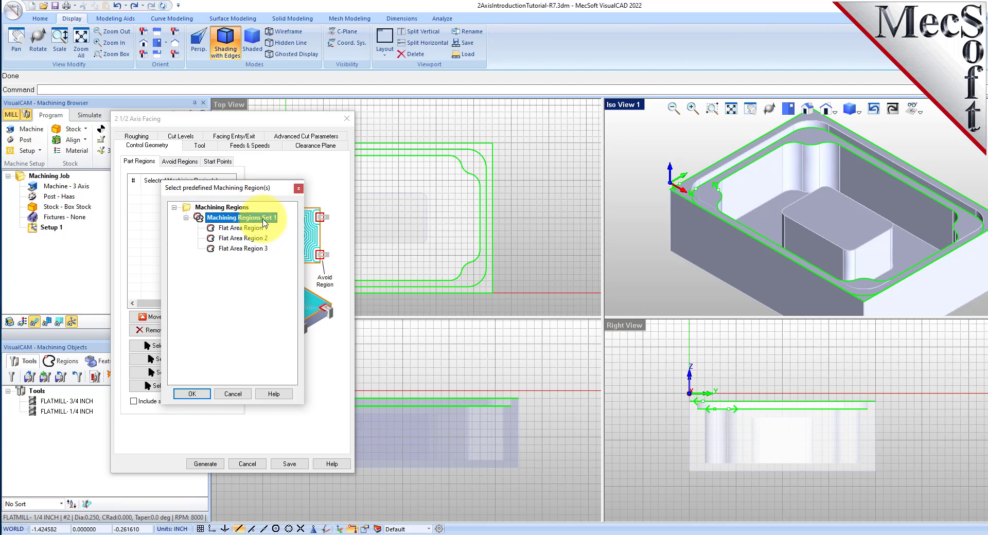
pyautogui.click(252, 239)
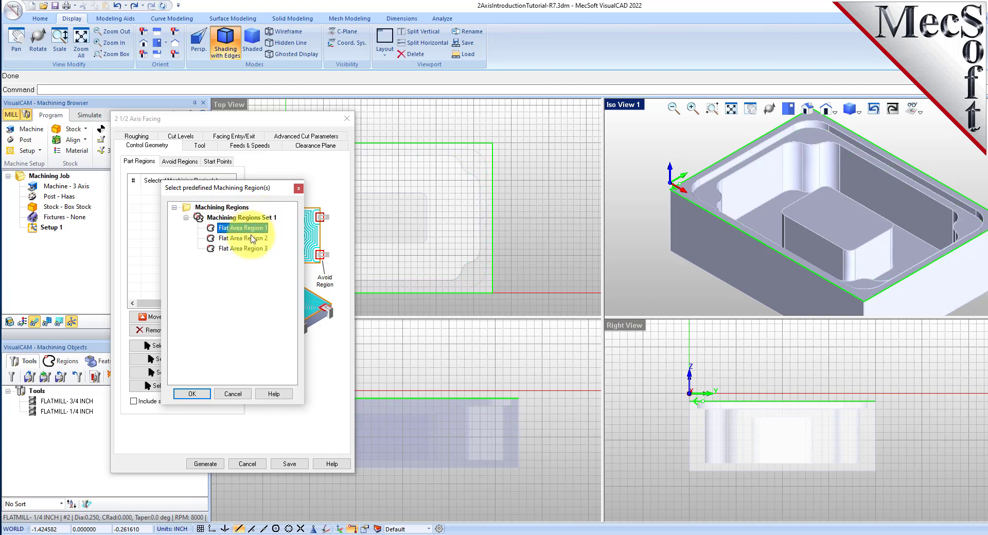
pyautogui.click(251, 250)
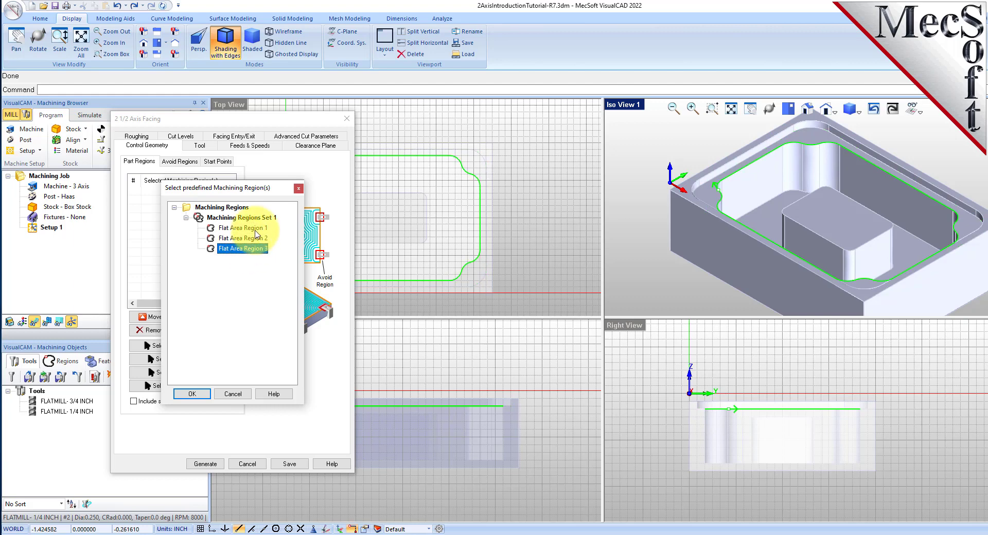
pyautogui.click(254, 228)
pyautogui.click(257, 240)
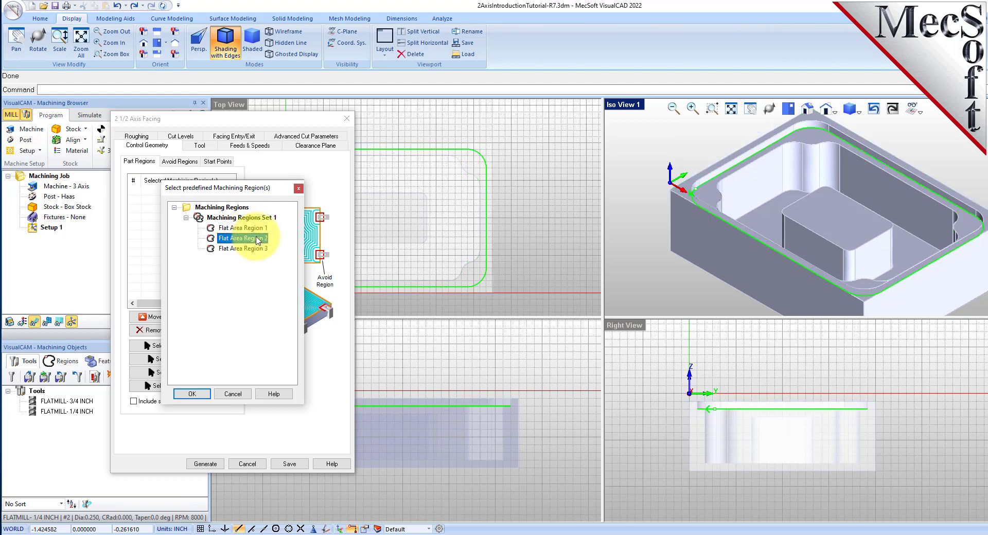
pyautogui.click(261, 249)
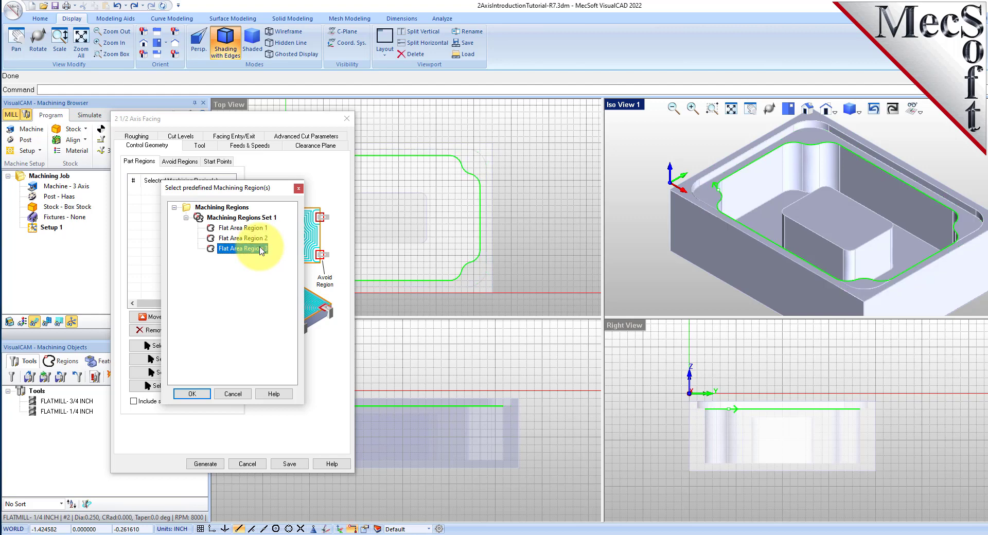
pyautogui.click(246, 228)
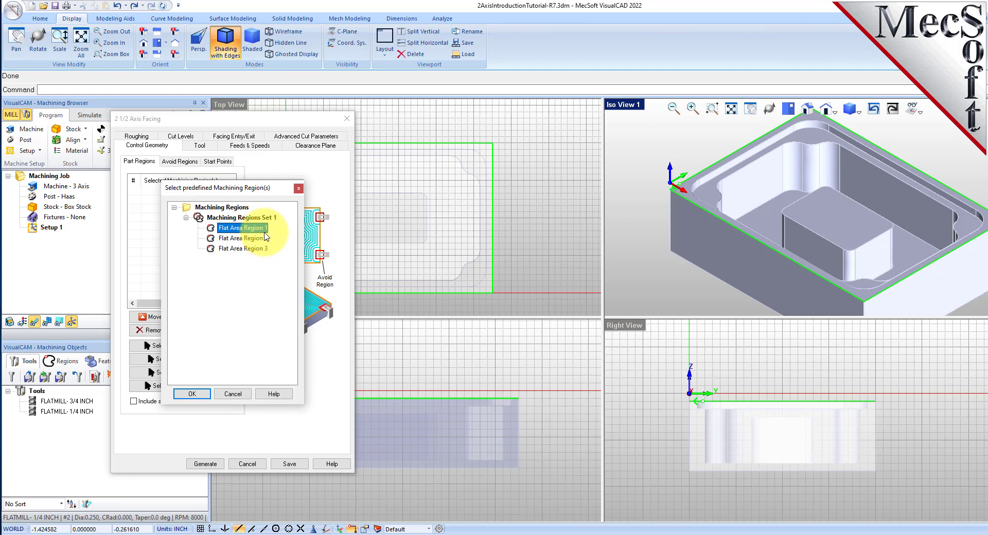
pyautogui.click(192, 393)
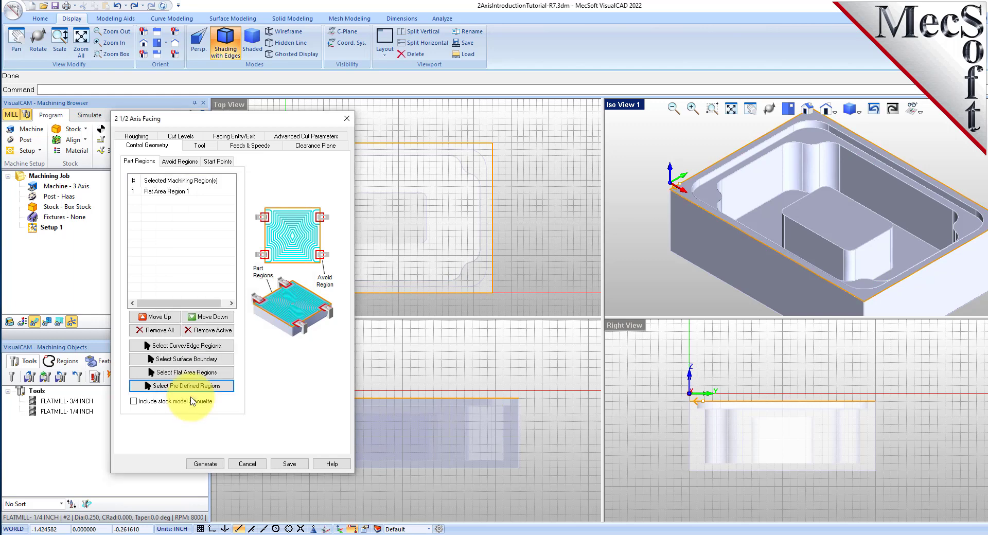
pyautogui.click(173, 190)
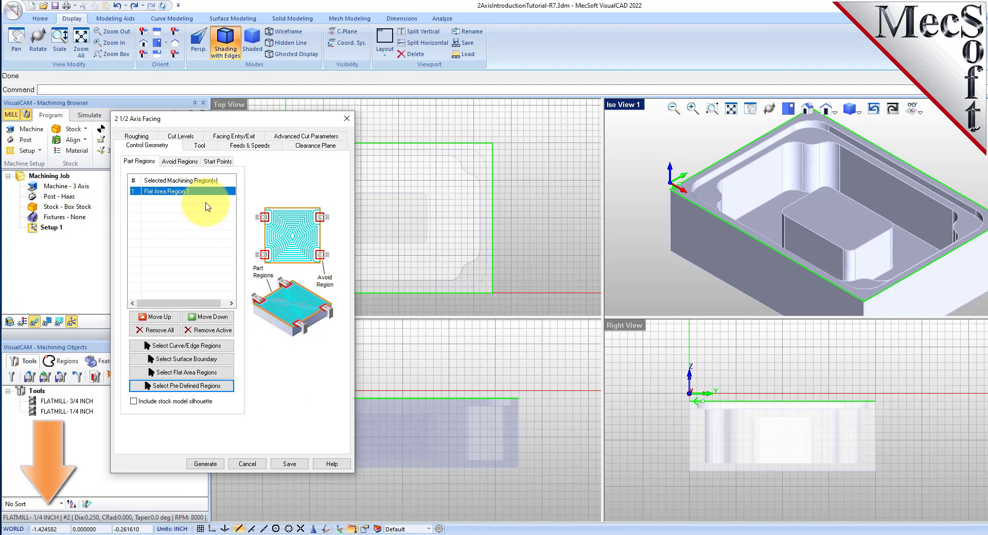
# Choose the FLATMILL- 3/4 INCH tool for the facing operation and load the feeds and speeds from the tool
pyautogui.click(200, 145)
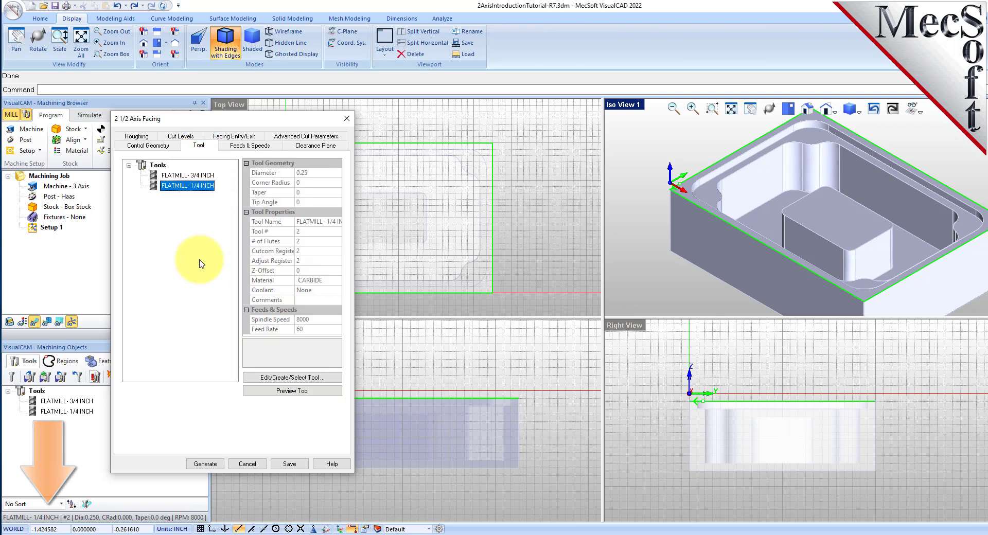
pyautogui.click(180, 175)
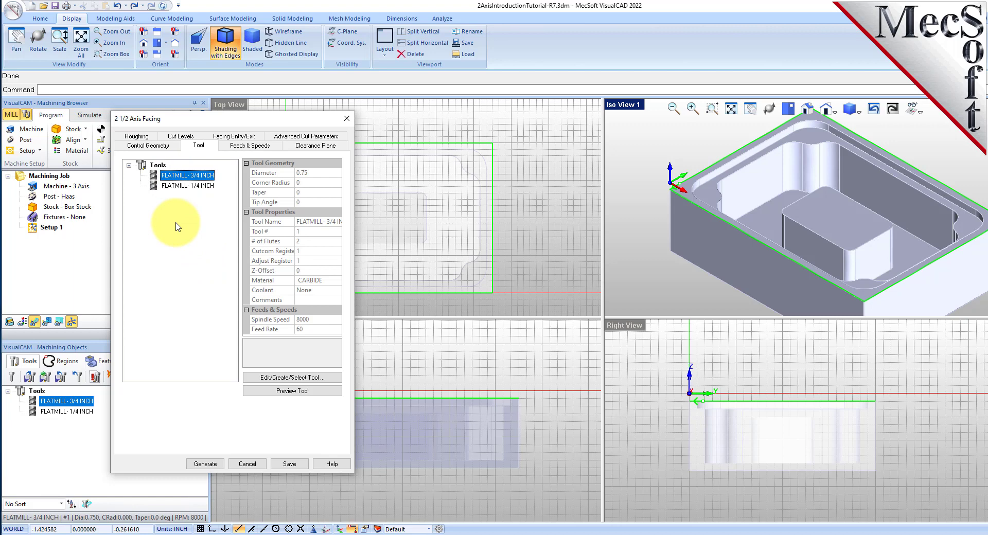
pyautogui.click(249, 146)
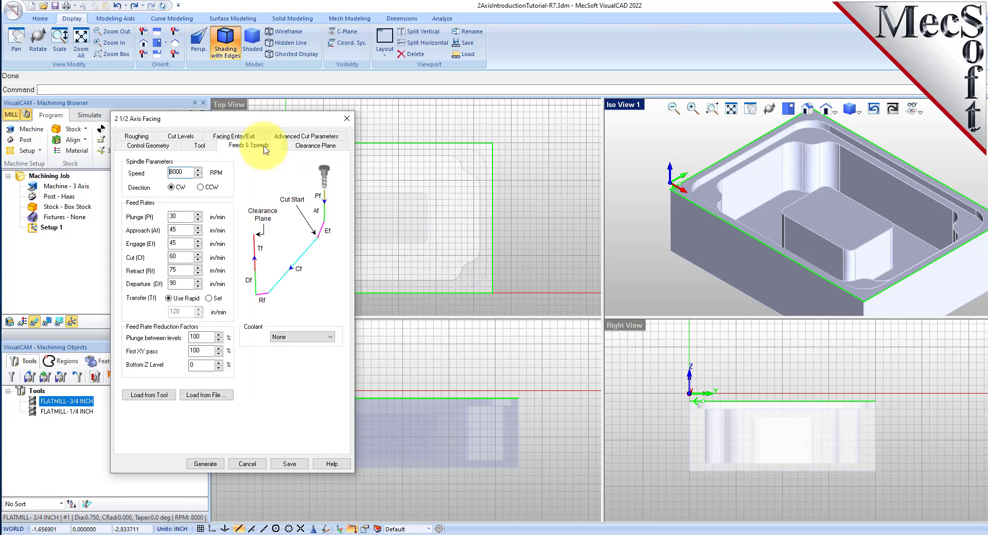
pyautogui.click(164, 396)
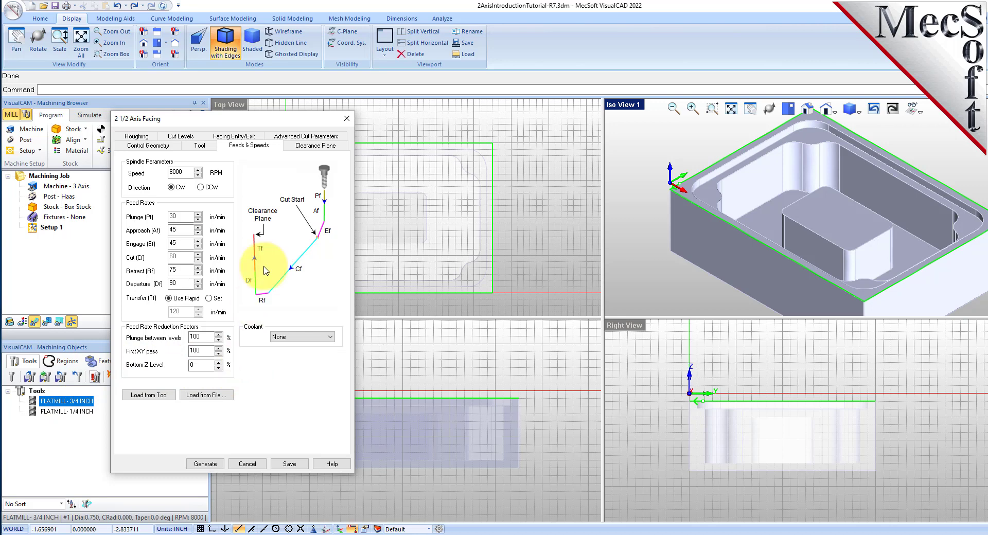
# Examine the facing operation's clearance plane settings and the plane's position above the part
pyautogui.click(312, 146)
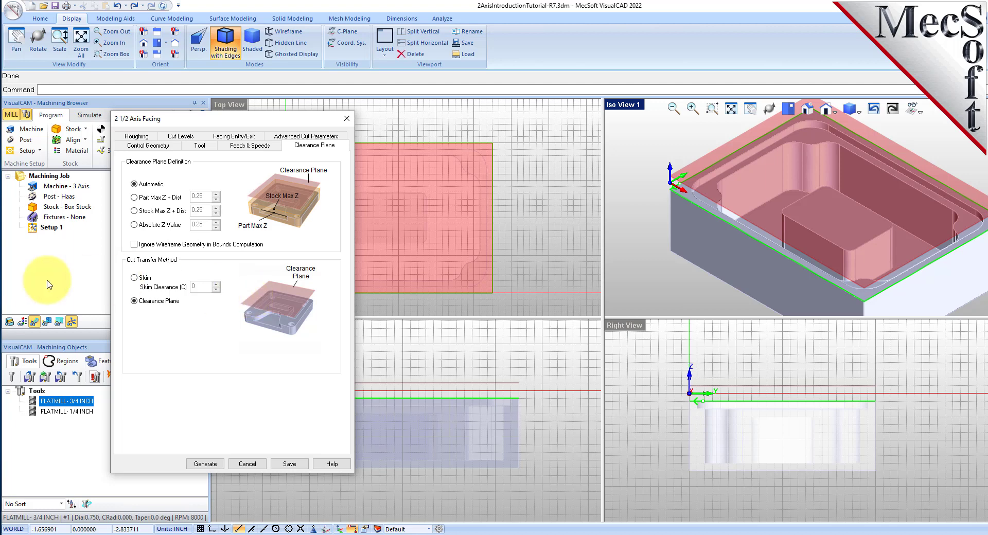
pyautogui.moveTo(801, 248); pyautogui.dragTo(857, 296, button='right')
pyautogui.scroll(3, 841, 261)
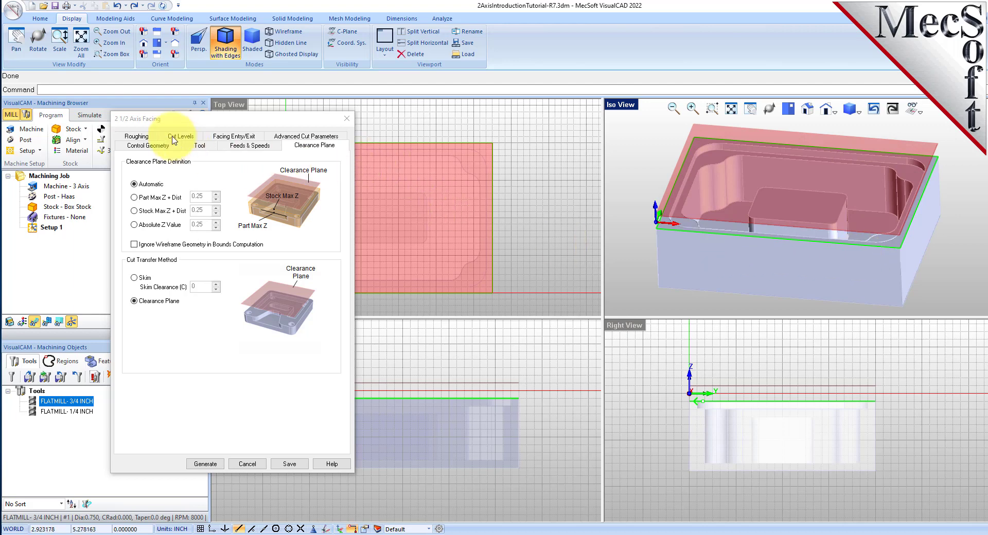
# Set the facing roughing stock to 0 and use Island Offset Cuts
pyautogui.click(136, 137)
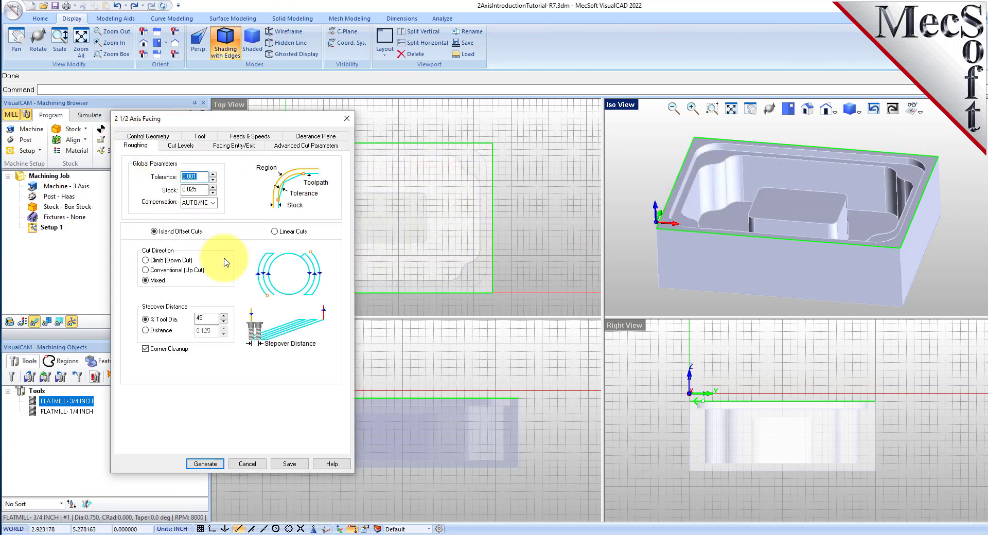
pyautogui.press('Tab')
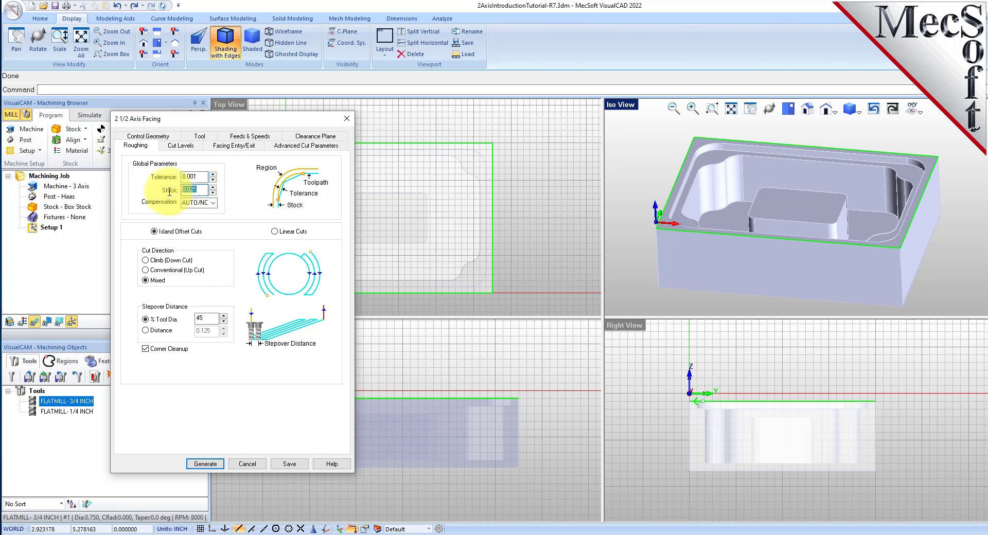
pyautogui.write('0')
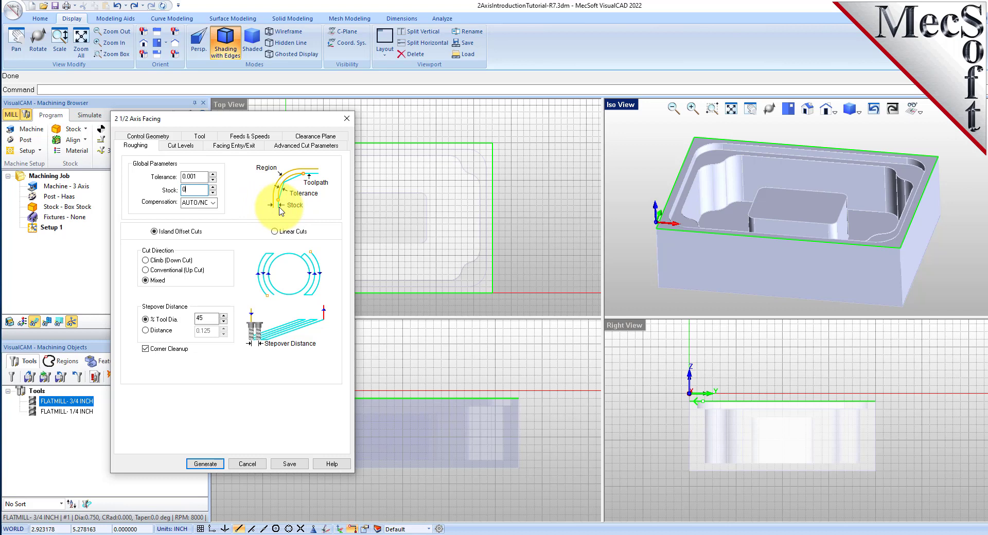
pyautogui.click(153, 231)
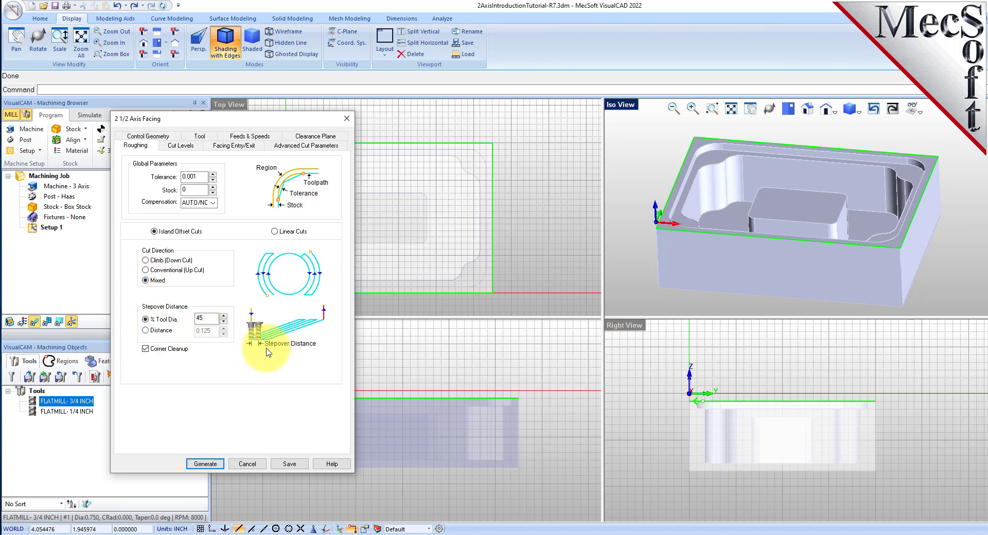
# Set the facing stepover distance to 30 % of the tool diameter
pyautogui.moveTo(209, 319); pyautogui.dragTo(169, 317)
pyautogui.write('30')
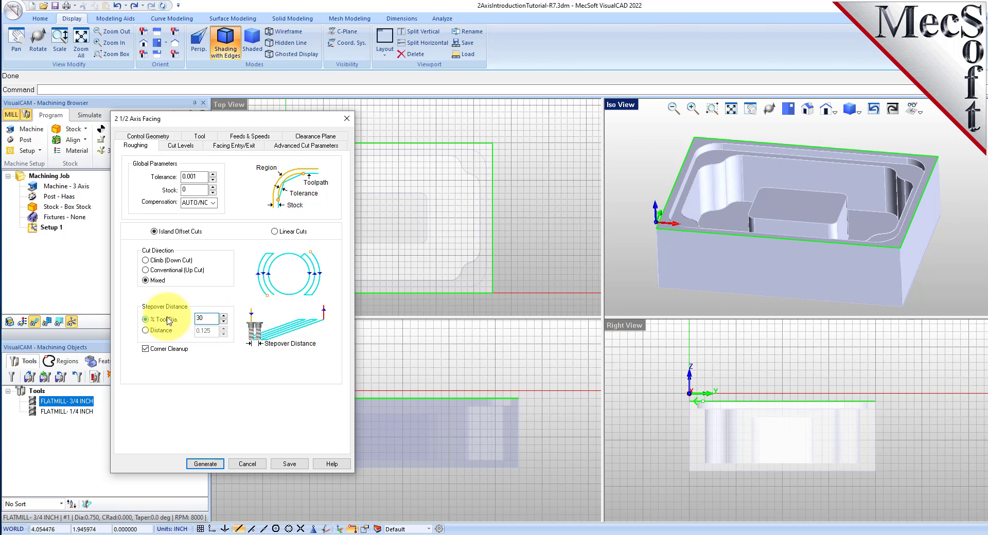
pyautogui.click(146, 331)
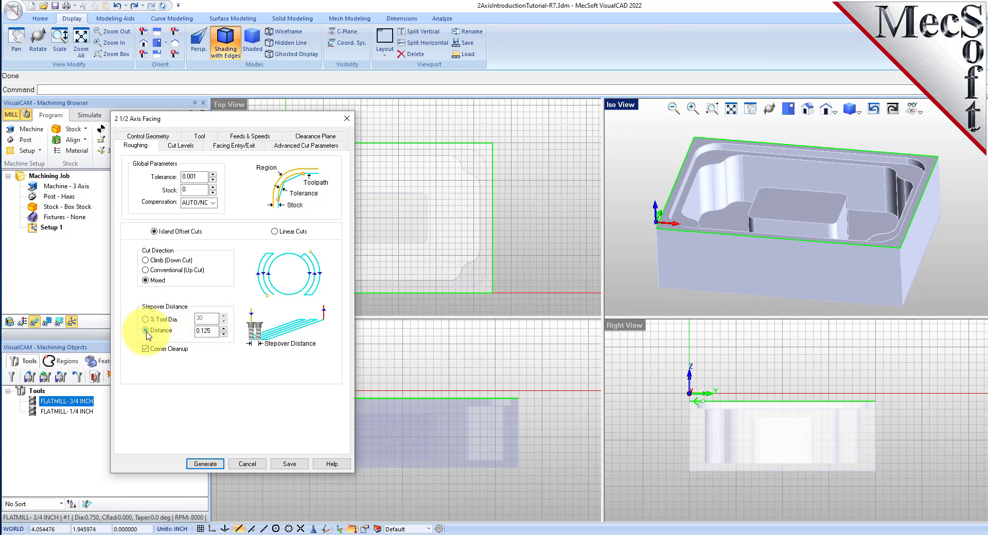
pyautogui.click(146, 320)
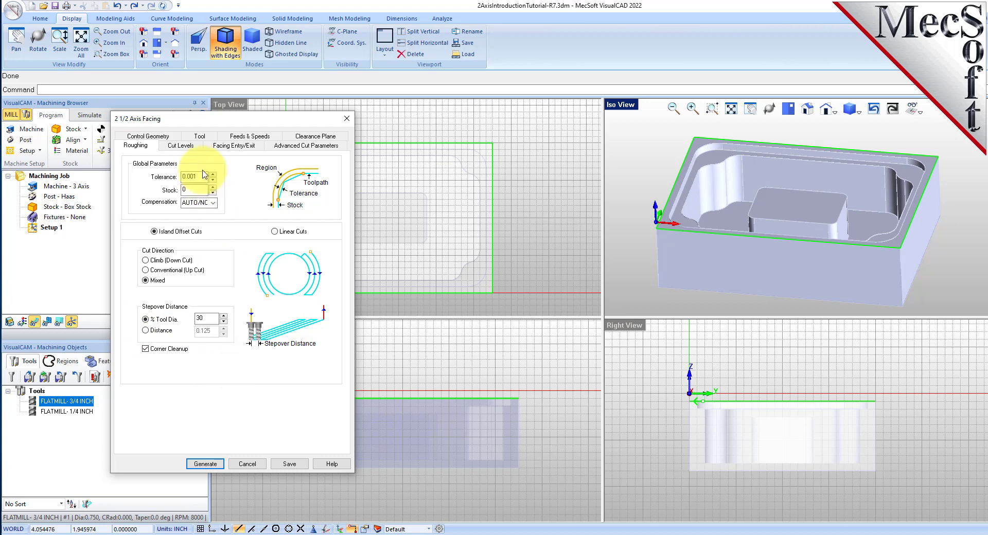
# Review the facing cut levels and examine the cut region's height relative to the work zero in the Right View
pyautogui.click(182, 146)
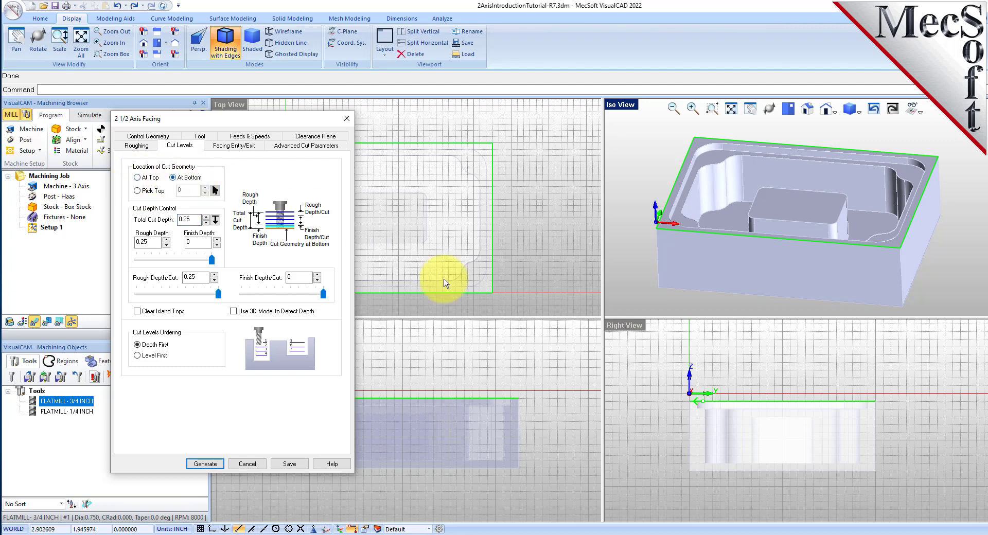
pyautogui.scroll(2, 685, 400)
pyautogui.scroll(1, 685, 399)
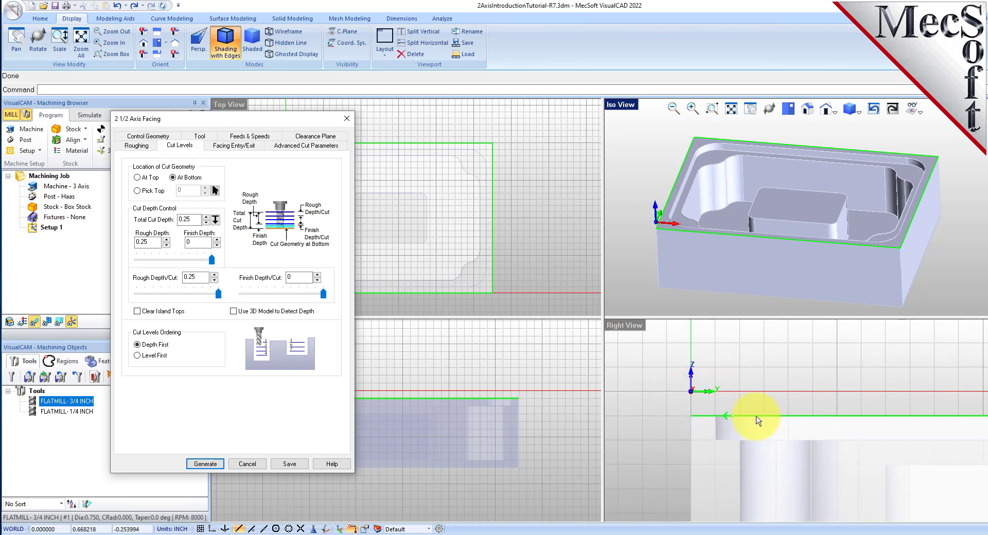
pyautogui.scroll(1, 699, 387)
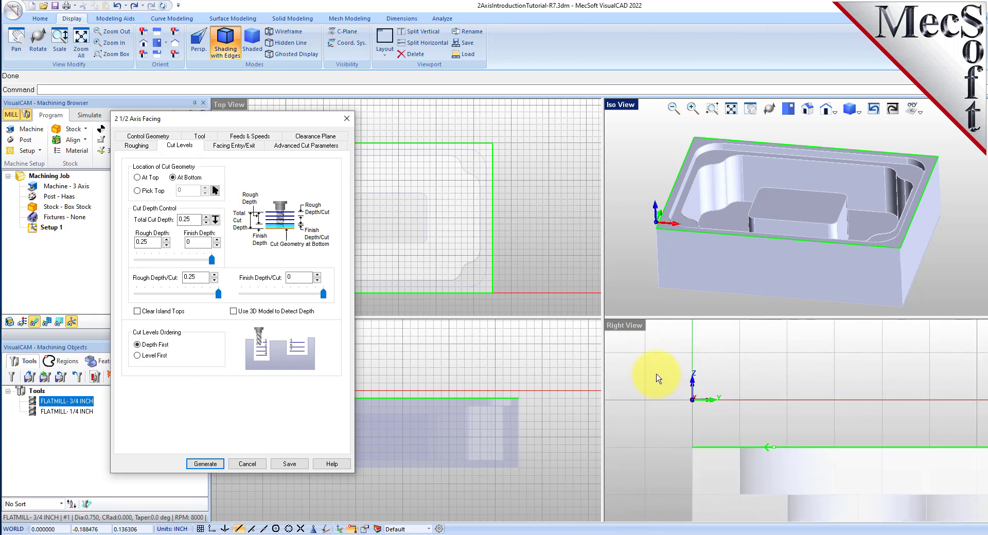
pyautogui.scroll(-3, 669, 380)
pyautogui.scroll(-2, 696, 362)
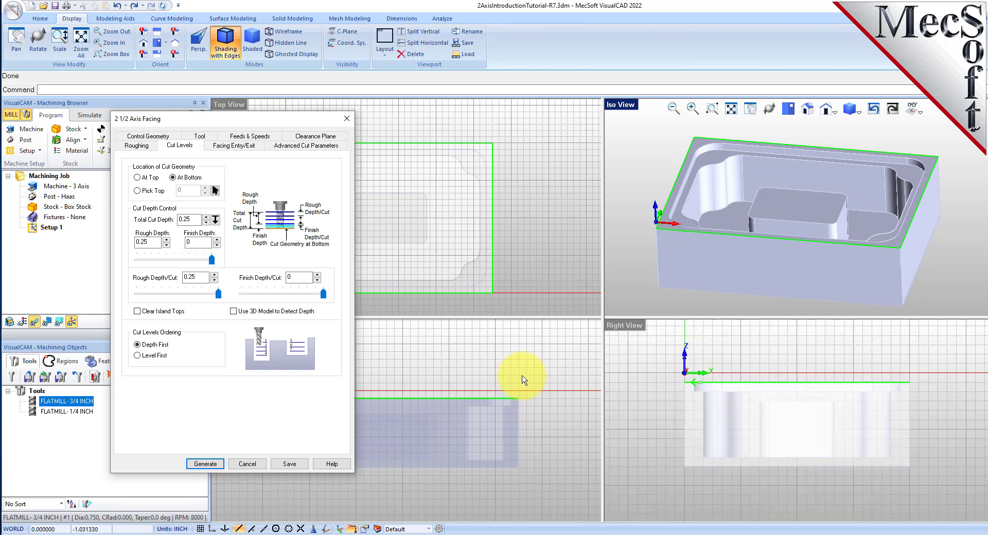
# Review the facing operation's total cut depth, rough depth and finish depth settings
pyautogui.doubleClick(191, 219)
pyautogui.doubleClick(196, 219)
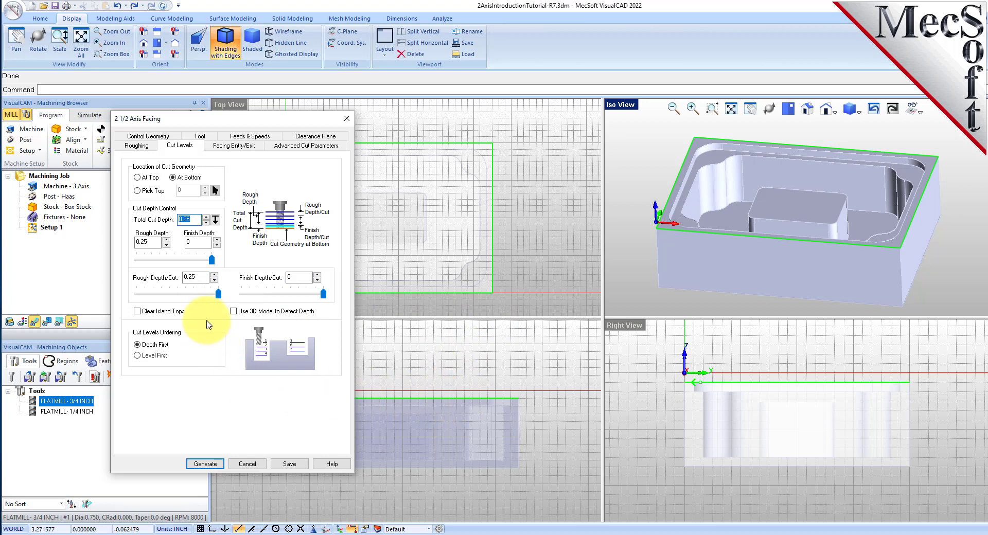
pyautogui.doubleClick(145, 241)
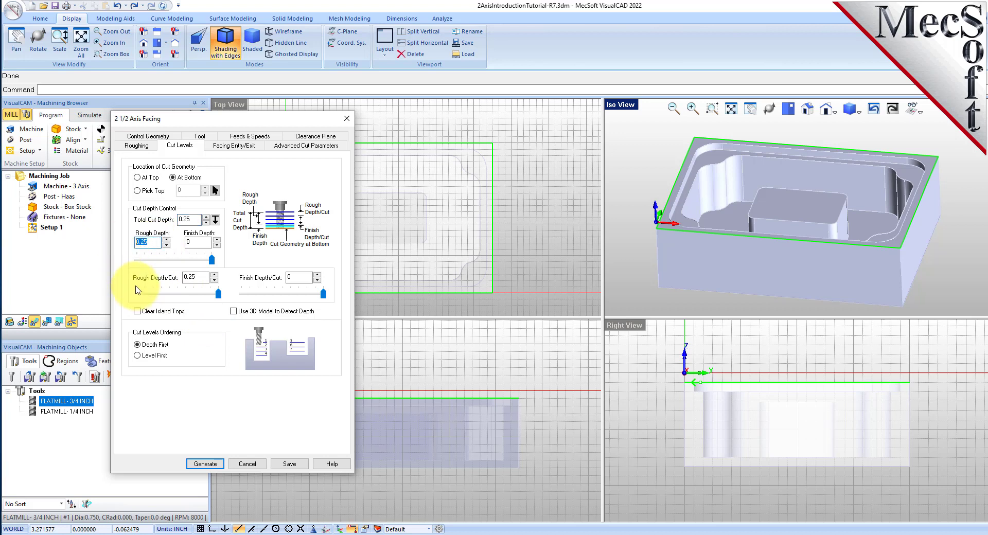
pyautogui.doubleClick(198, 241)
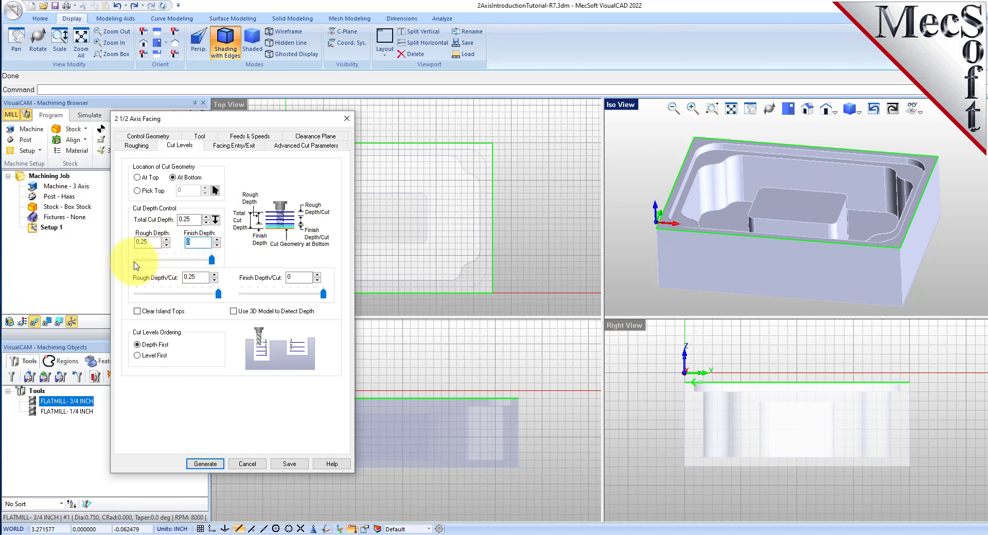
pyautogui.click(212, 262)
pyautogui.doubleClick(151, 243)
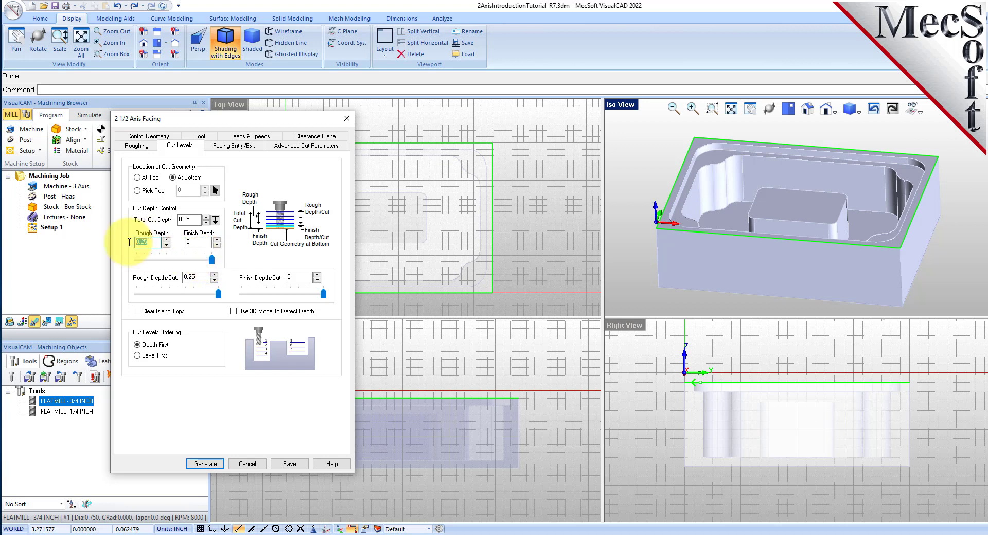
pyautogui.doubleClick(188, 220)
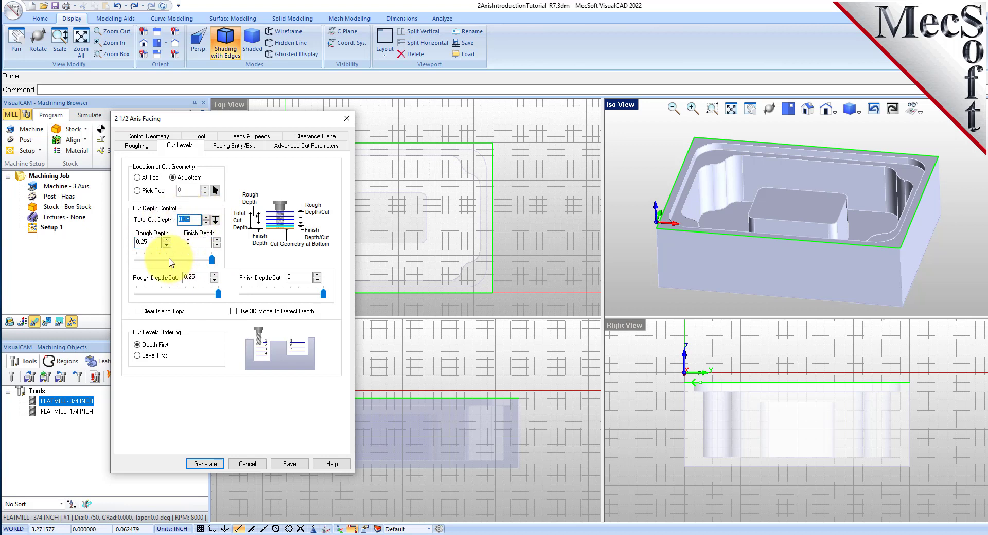
# Try a facing rough depth per cut of 0.025, and restore it to 0.25
pyautogui.moveTo(212, 261)
pyautogui.mouseDown()
pyautogui.moveTo(145, 270)
pyautogui.moveTo(217, 267)
pyautogui.mouseUp()
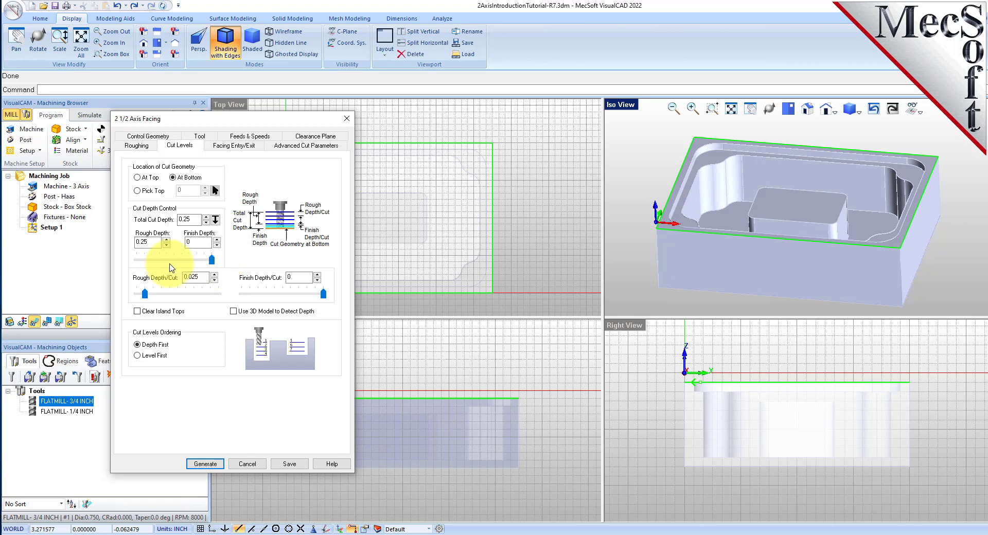
pyautogui.doubleClick(147, 242)
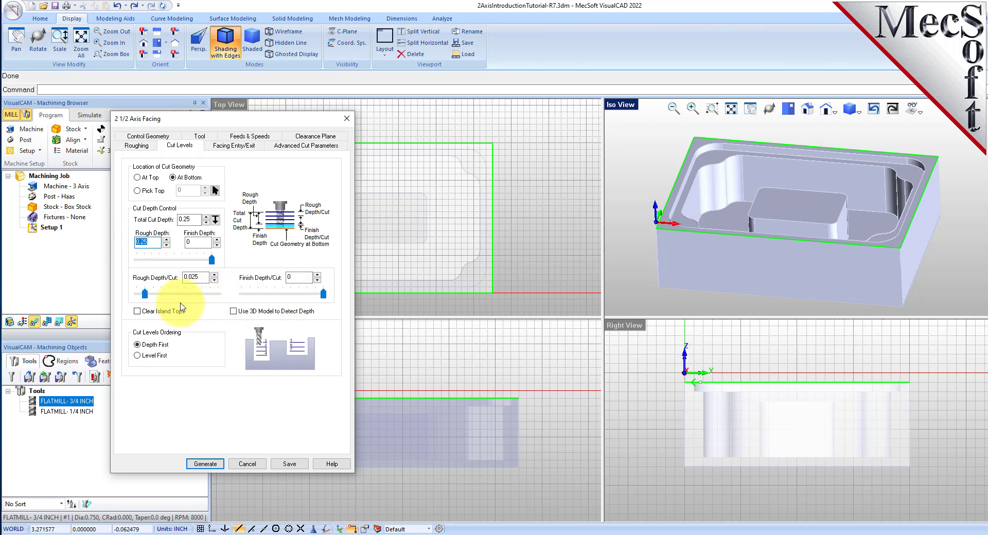
pyautogui.moveTo(145, 294); pyautogui.dragTo(219, 298)
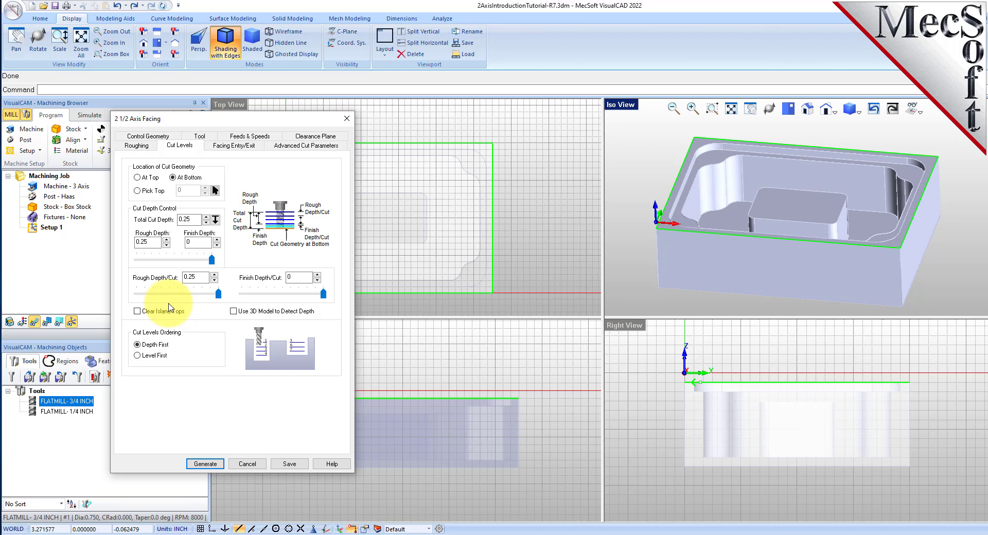
# Use Depth First cut level ordering and generate the 2 1/2 Axis Facing toolpath
pyautogui.doubleClick(189, 219)
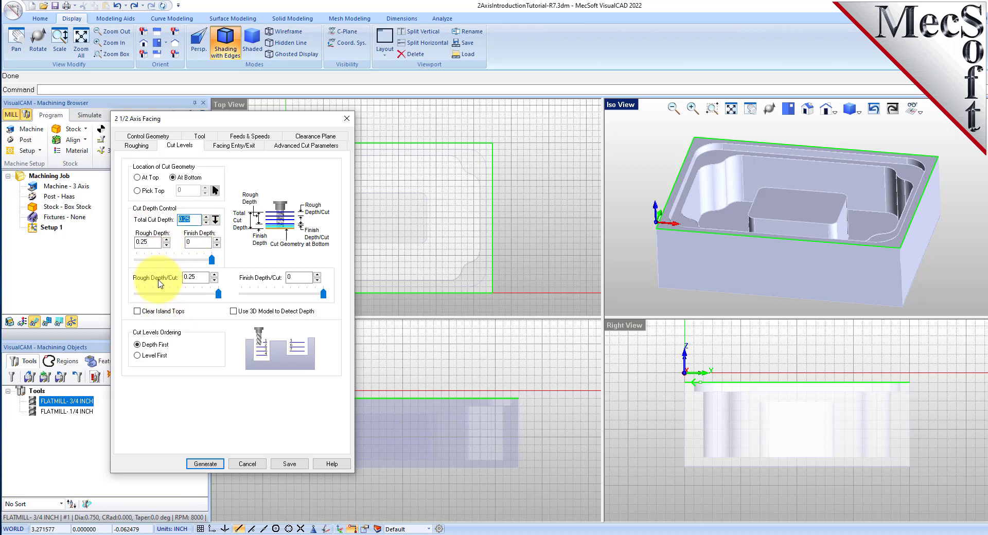
pyautogui.doubleClick(146, 242)
pyautogui.doubleClick(196, 276)
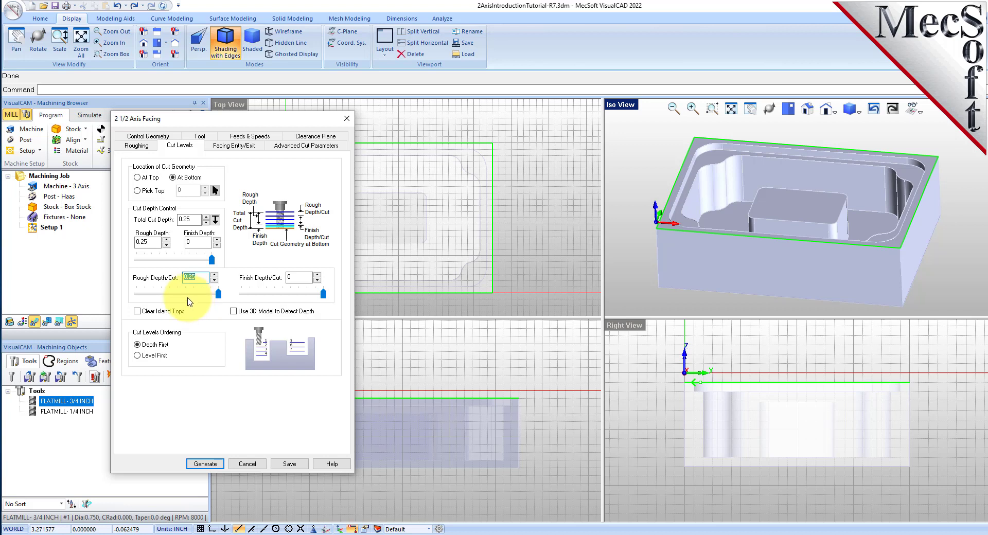
pyautogui.click(138, 345)
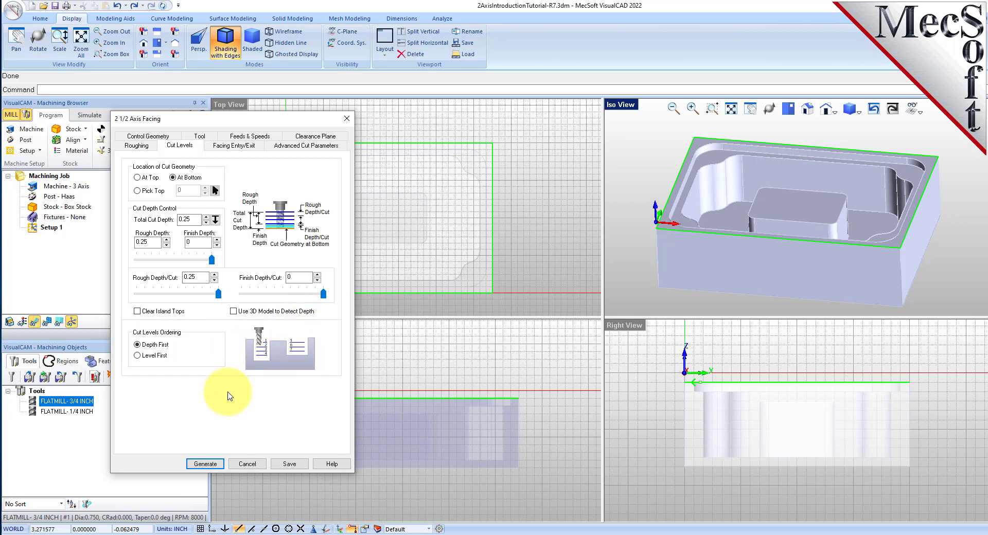
pyautogui.click(205, 464)
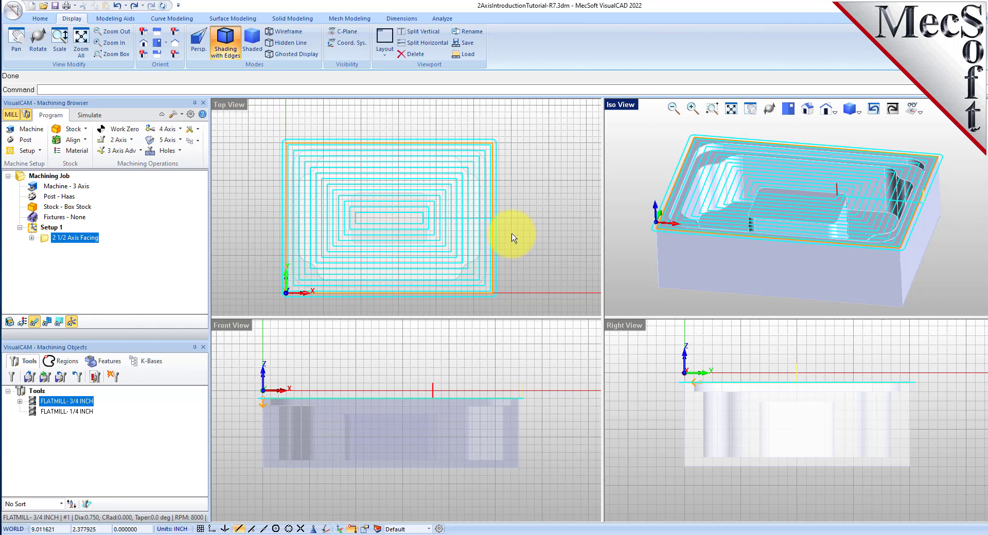
# Toggle the facing toolpath's visibility off and on to compare the part with and without it
pyautogui.click(35, 323)
pyautogui.click(35, 322)
pyautogui.click(35, 323)
pyautogui.click(34, 322)
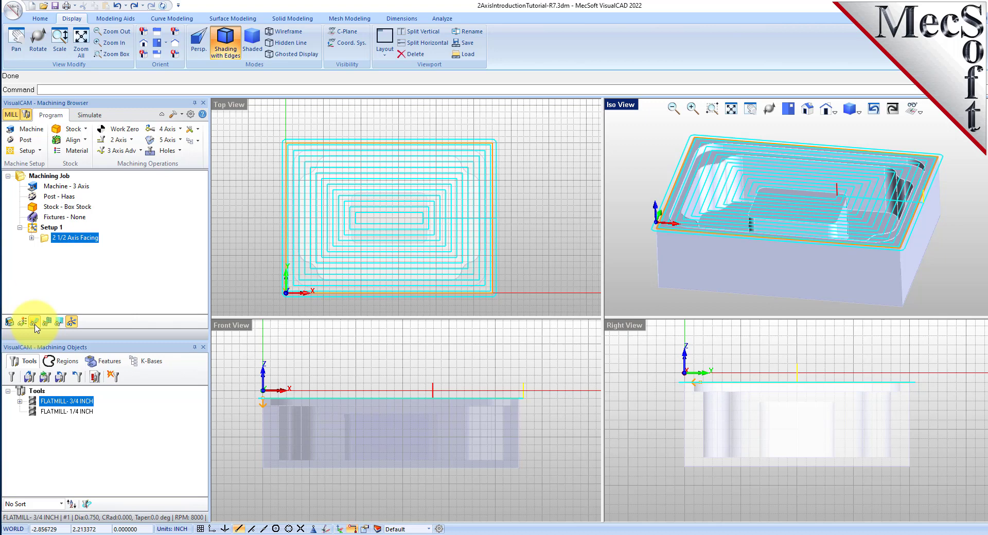
# Switch to toolpath simulation and toggle the part model's visibility
pyautogui.click(87, 115)
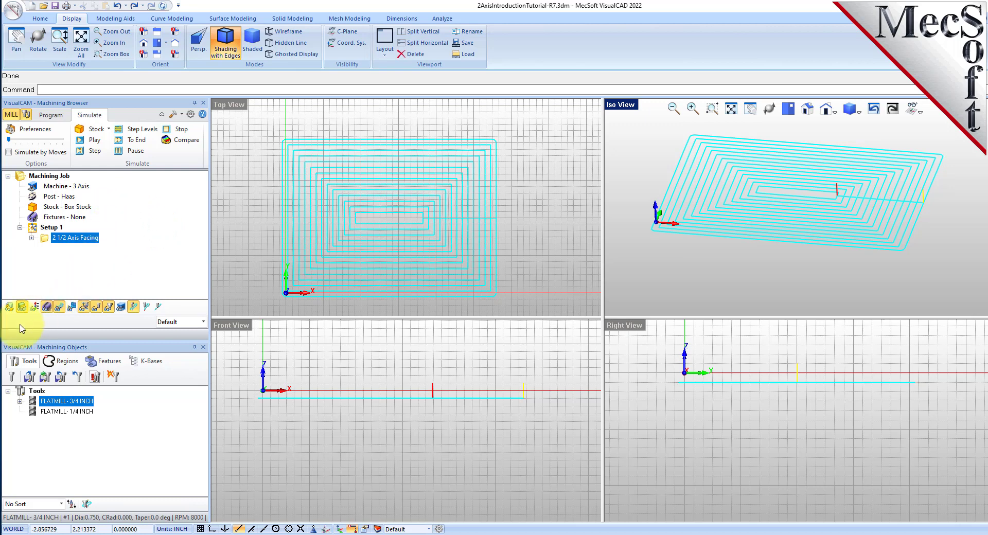
pyautogui.click(9, 307)
pyautogui.click(8, 307)
pyautogui.click(9, 308)
pyautogui.click(9, 307)
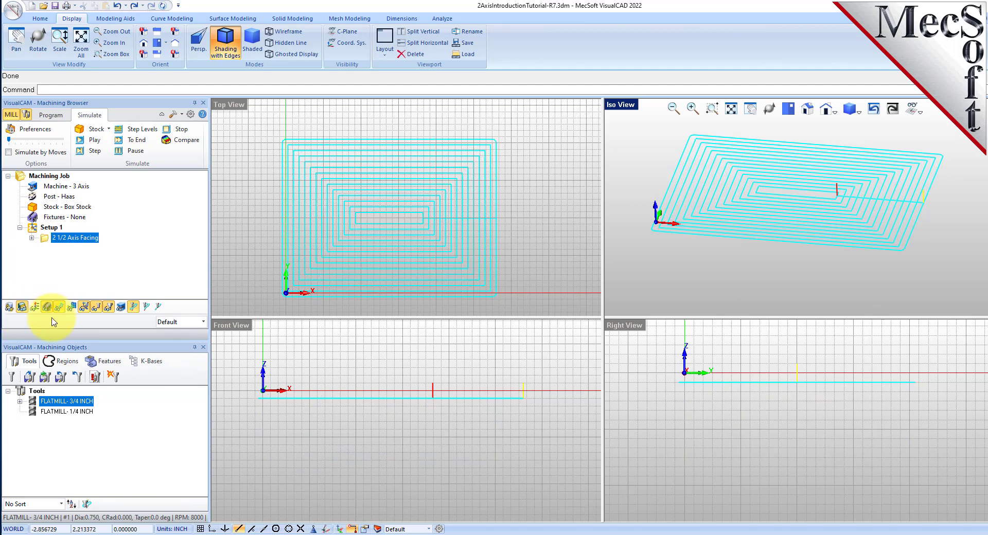
# Check the simulation accuracy preferences and set the simulation speed to about midway
pyautogui.click(36, 129)
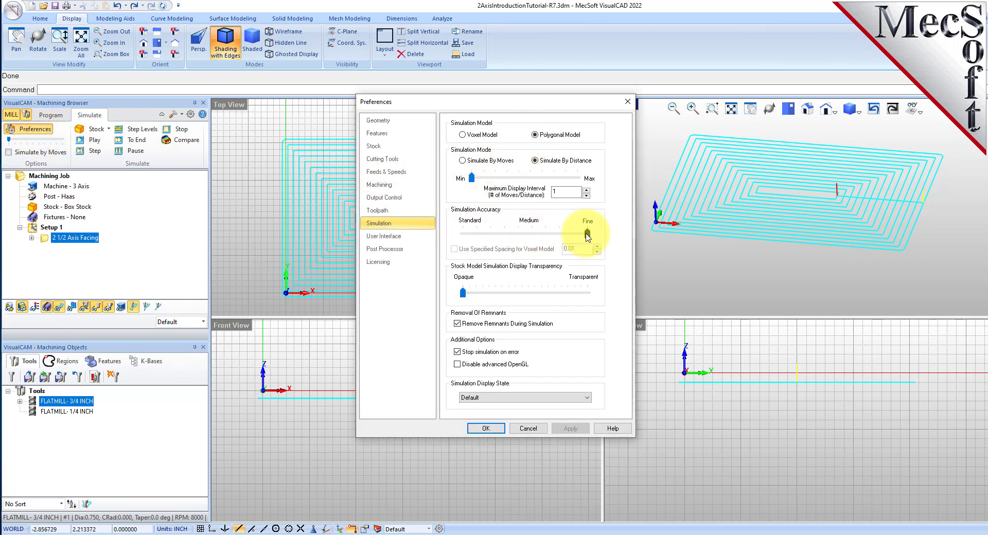
pyautogui.click(486, 428)
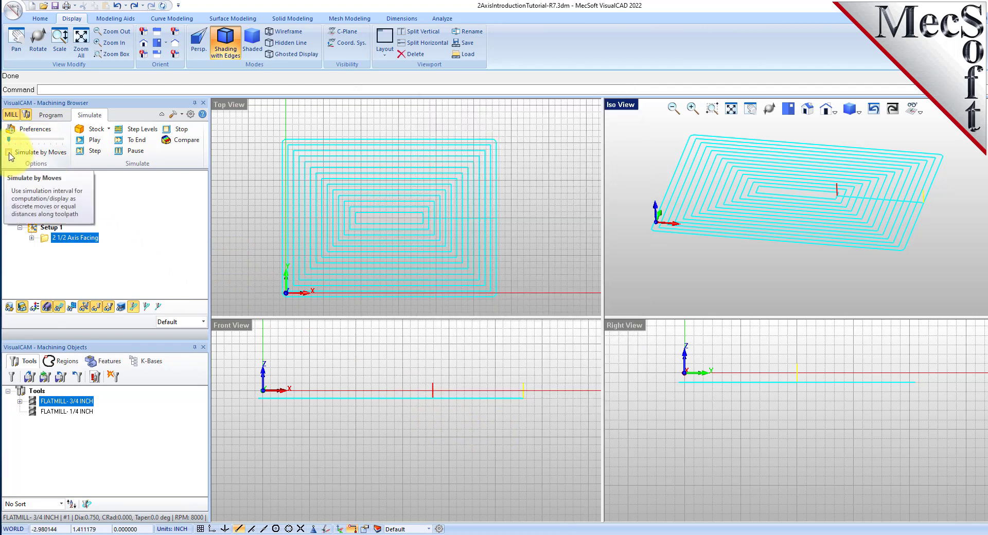
pyautogui.moveTo(9, 139); pyautogui.dragTo(38, 139)
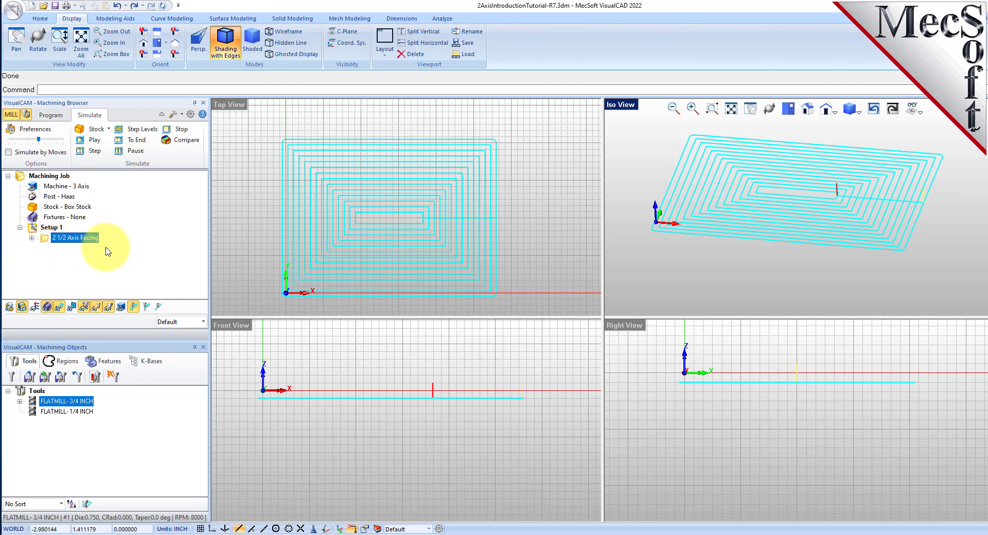
# Simulate material removal for the 2 1/2 Axis Facing operation through to its end
pyautogui.click(95, 141)
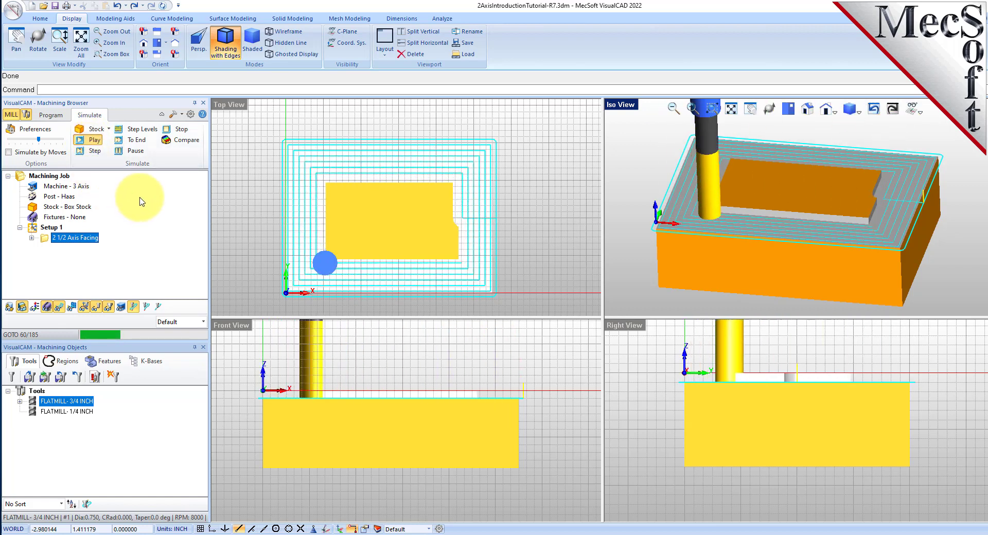
pyautogui.click(136, 150)
pyautogui.click(137, 140)
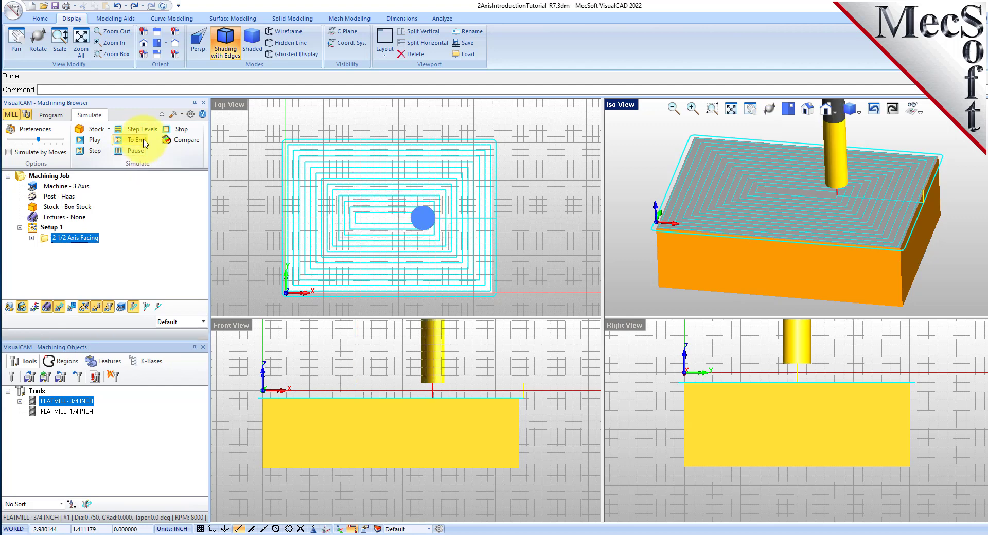
# Hide the toolpath display and inspect the faced stock in the Iso View
pyautogui.moveTo(834, 203)
pyautogui.mouseDown(button='middle')
pyautogui.moveTo(837, 216)
pyautogui.moveTo(836, 201)
pyautogui.mouseUp(button='middle')
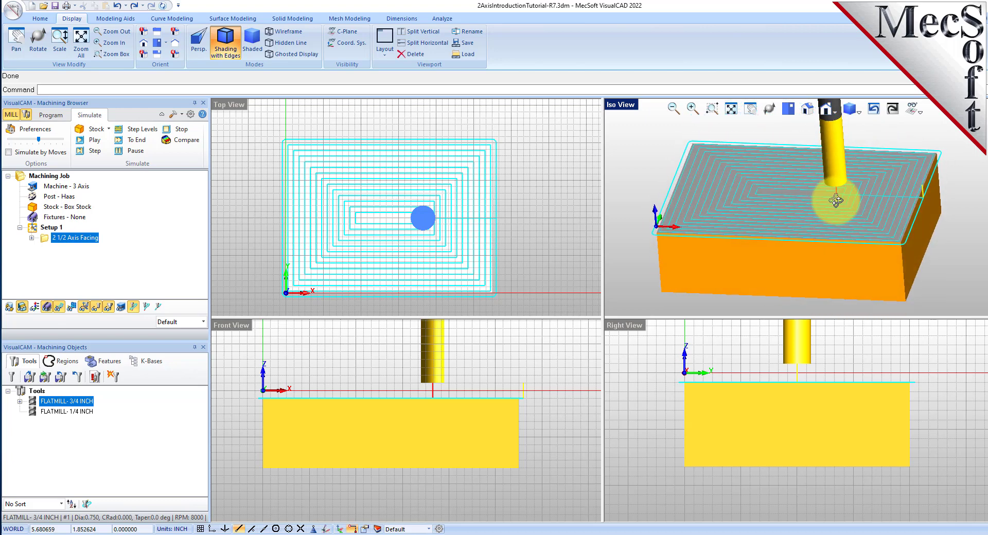
pyautogui.click(61, 311)
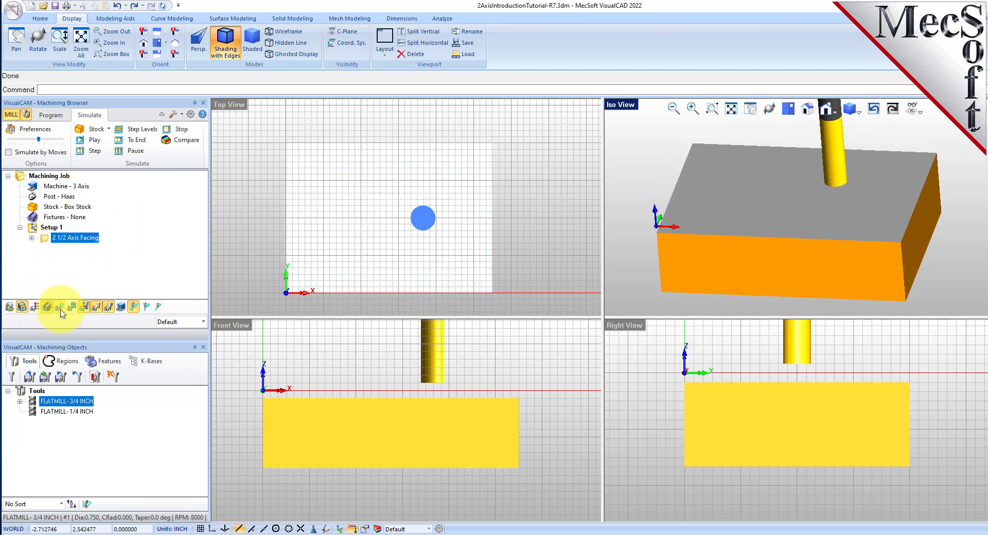
pyautogui.click(61, 312)
pyautogui.click(61, 312)
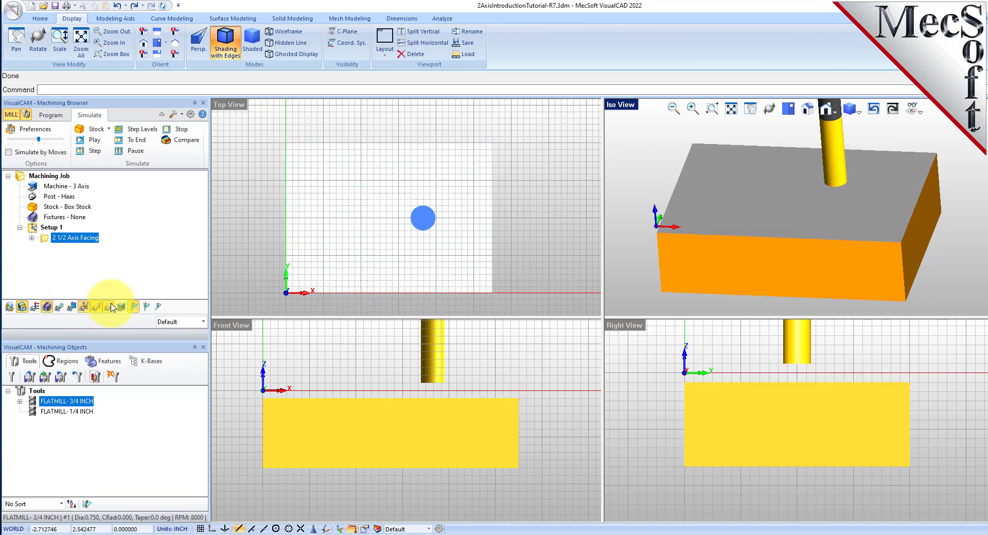
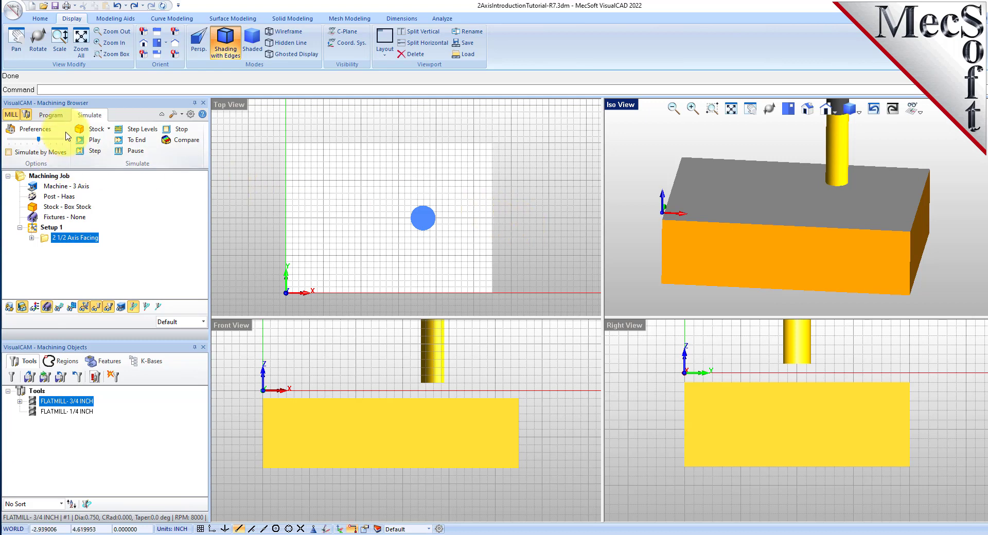
# Create a 2 1/2 Axis Pocketing operation with the predefined Flat Area Region 2 as its part region
pyautogui.click(50, 115)
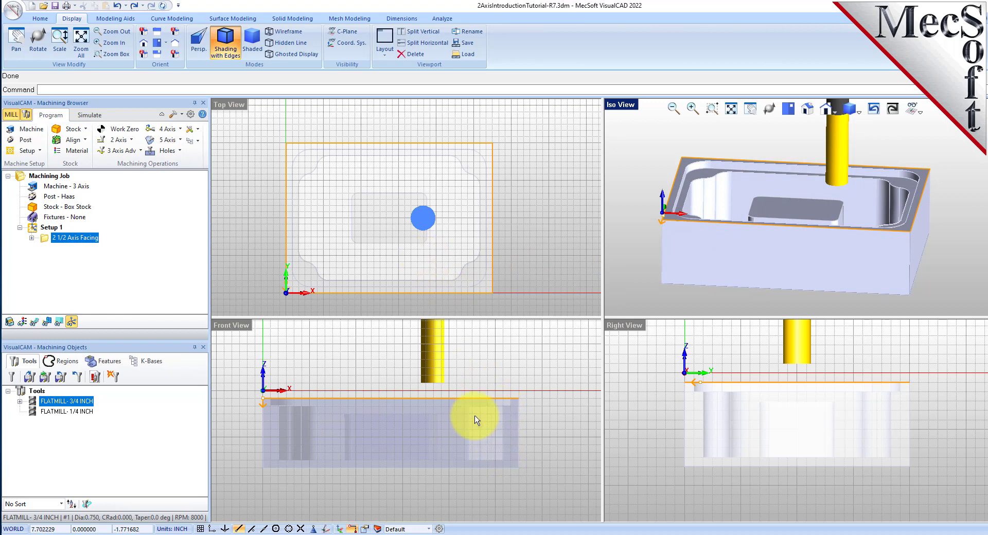
pyautogui.click(119, 139)
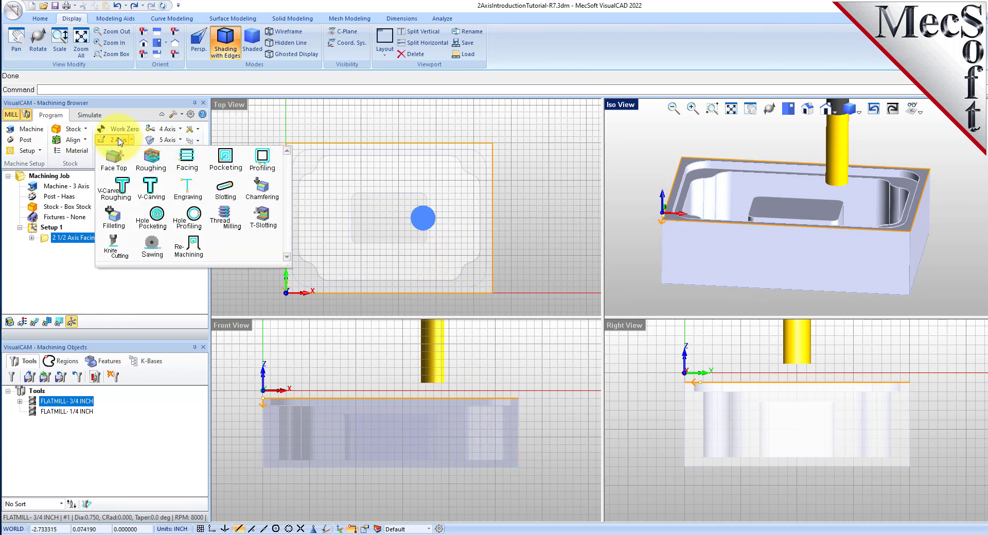
pyautogui.click(238, 170)
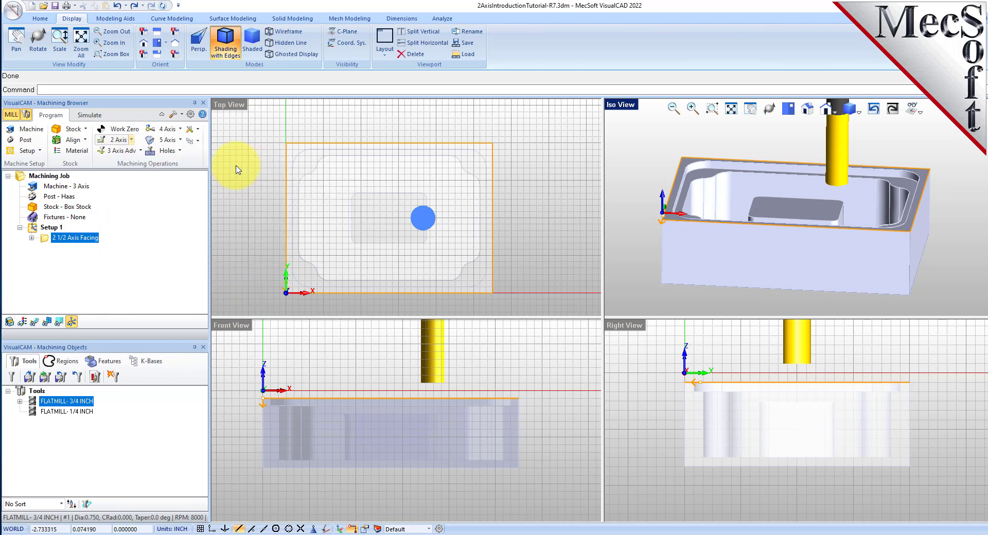
pyautogui.moveTo(145, 118); pyautogui.dragTo(251, 144)
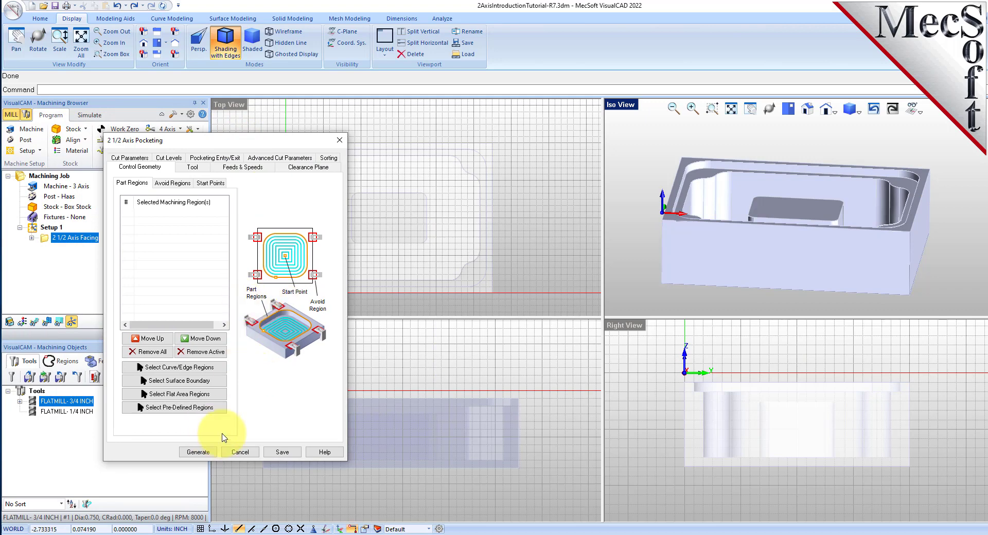
pyautogui.click(209, 183)
pyautogui.click(133, 183)
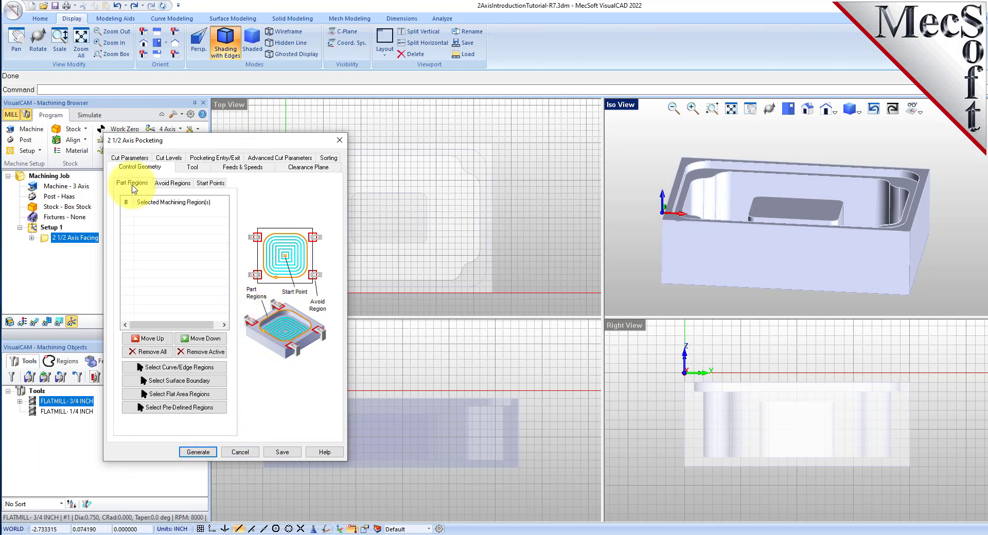
pyautogui.click(220, 409)
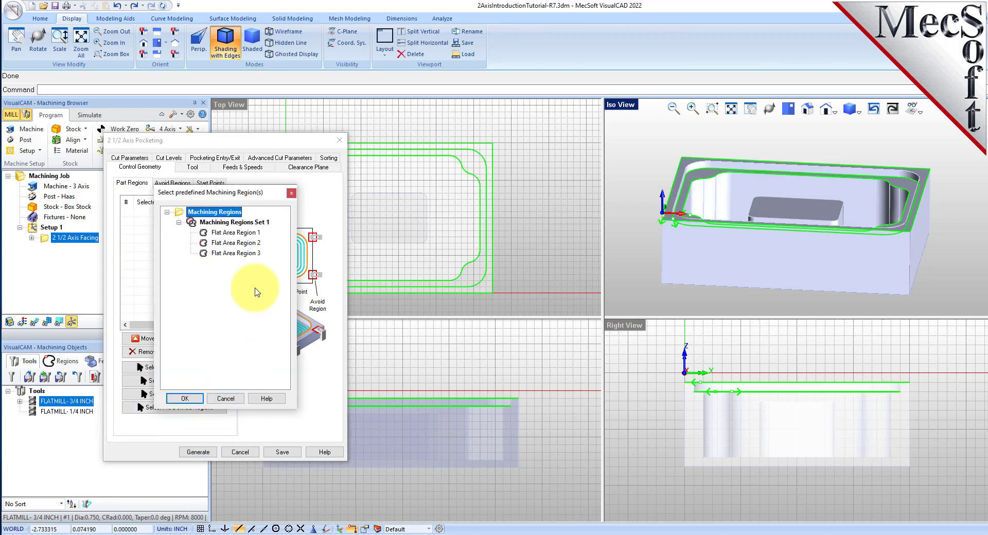
pyautogui.click(238, 243)
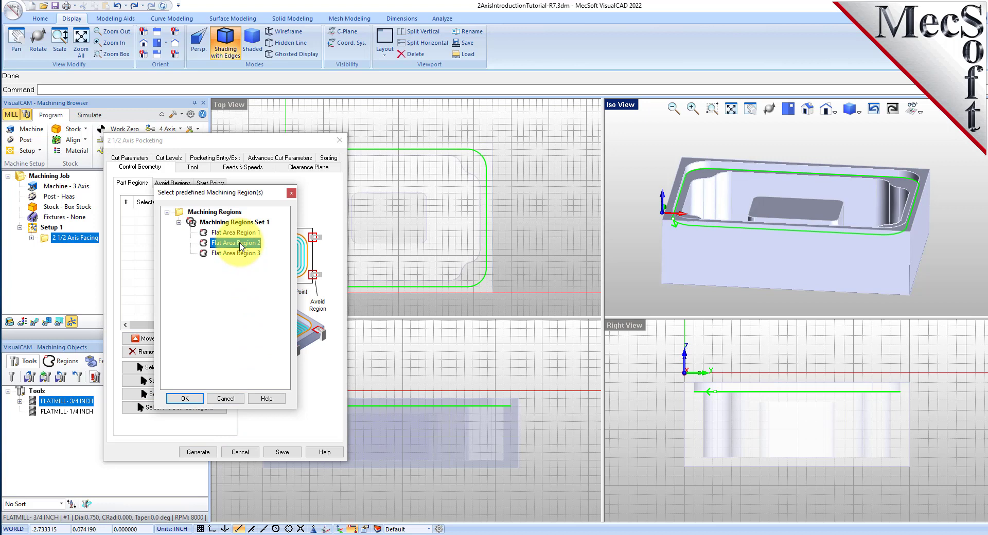
pyautogui.click(188, 398)
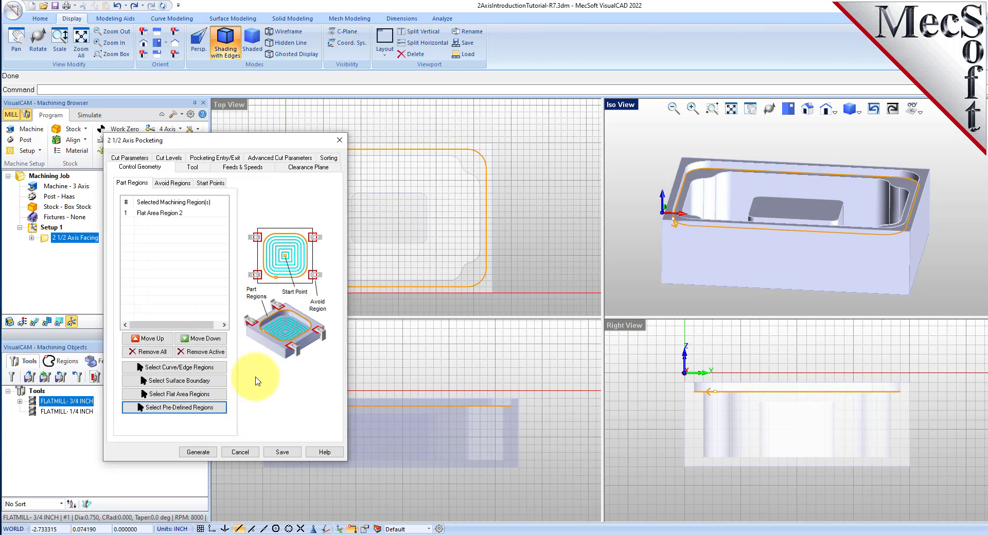
pyautogui.click(156, 213)
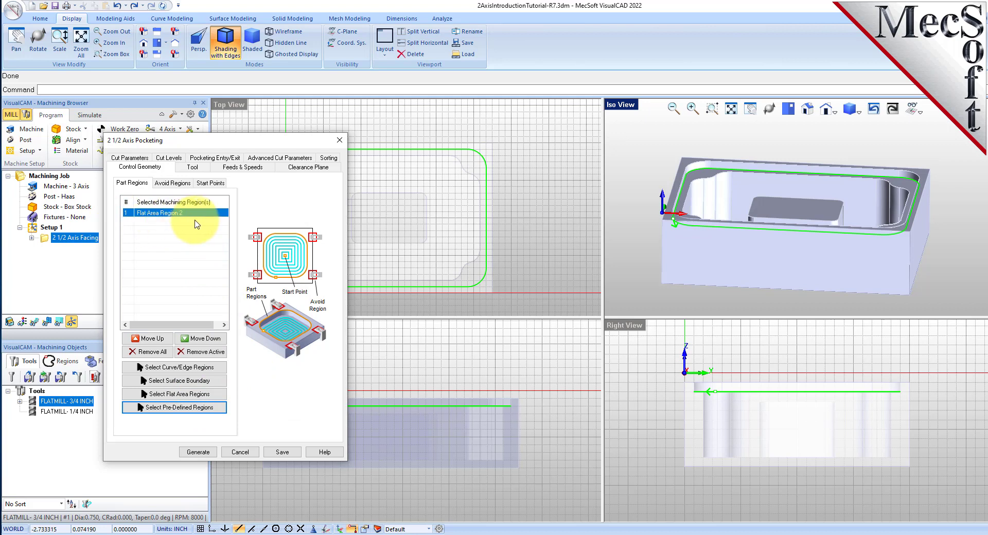
# Check the pocketing tool, and set the operation's cut tolerance to 0.001 and its stock to 0
pyautogui.click(193, 169)
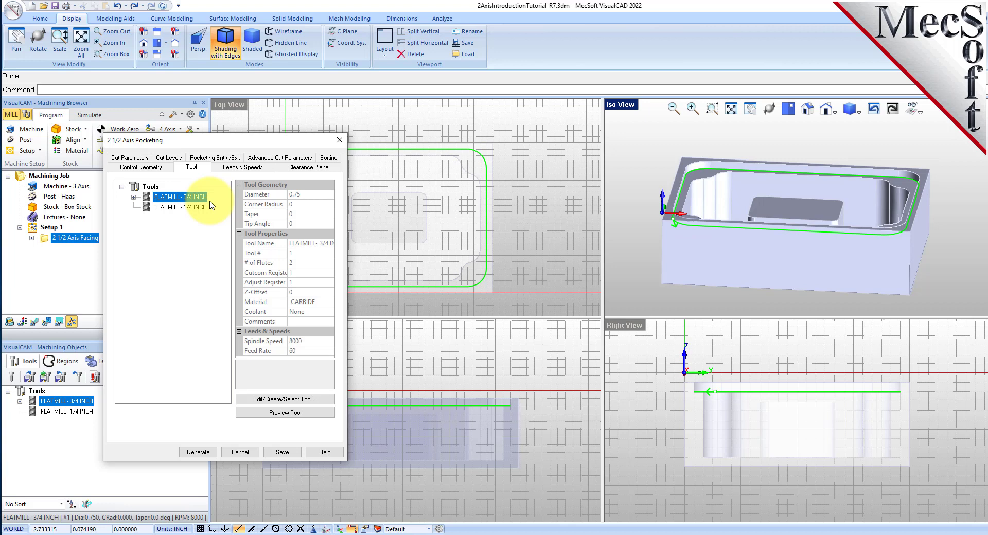
pyautogui.click(145, 160)
pyautogui.write('0.001')
pyautogui.press('Tab')
pyautogui.write('0')
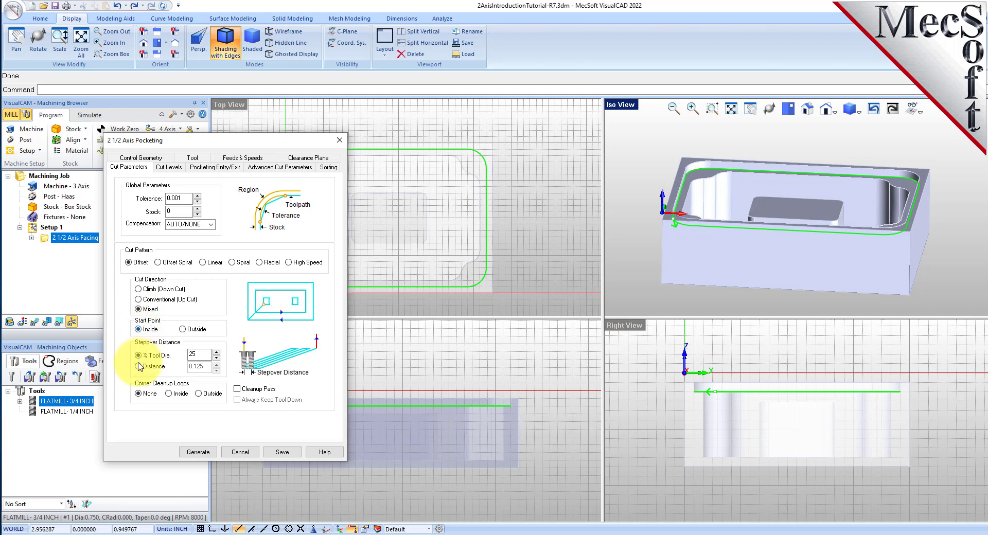
# Set the pocketing stepover distance to 50% of the tool diameter and enable the cleanup pass
pyautogui.doubleClick(196, 354)
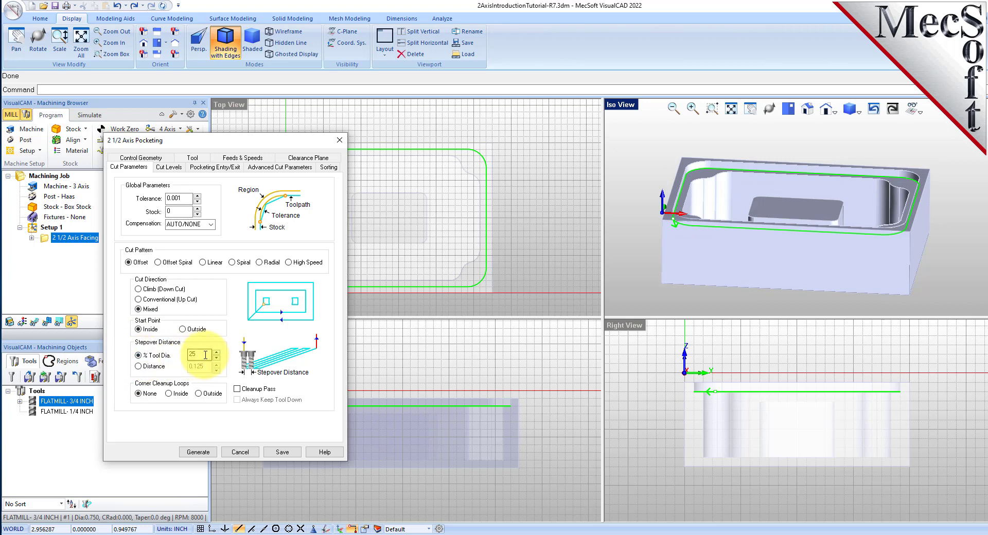
pyautogui.write('5')
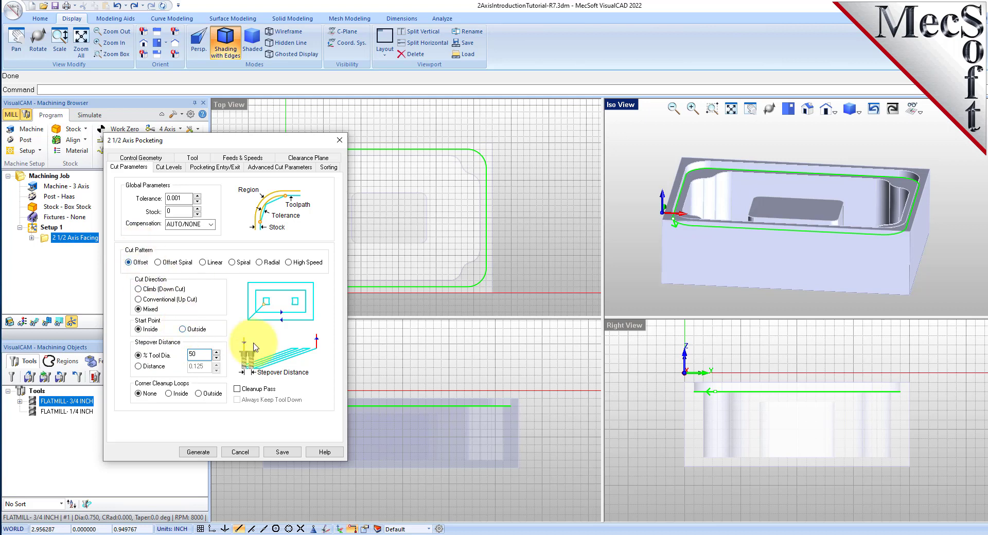
pyautogui.click(238, 389)
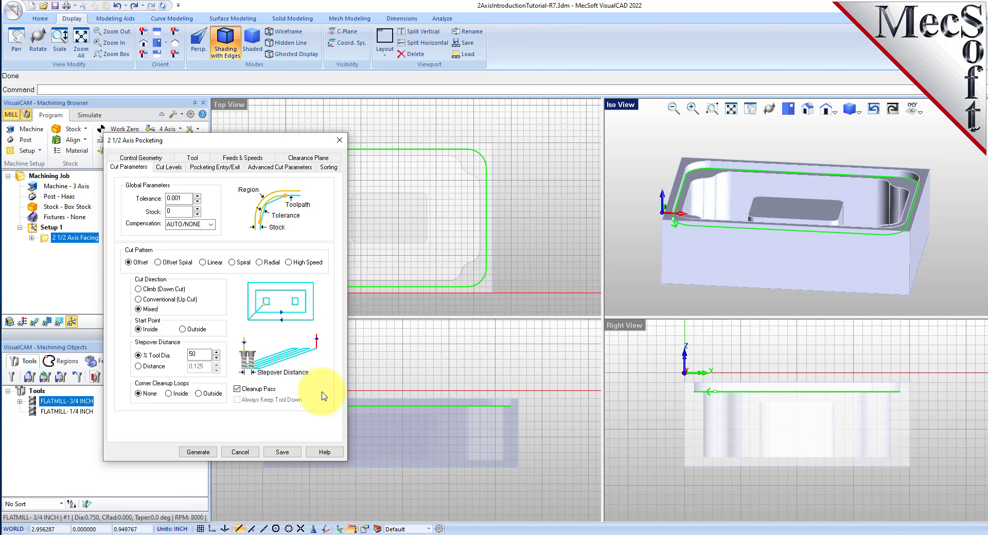
# Locate the cut geometry at bottom with a total cut depth of 0.25, and generate and display the pocketing toolpath
pyautogui.click(169, 166)
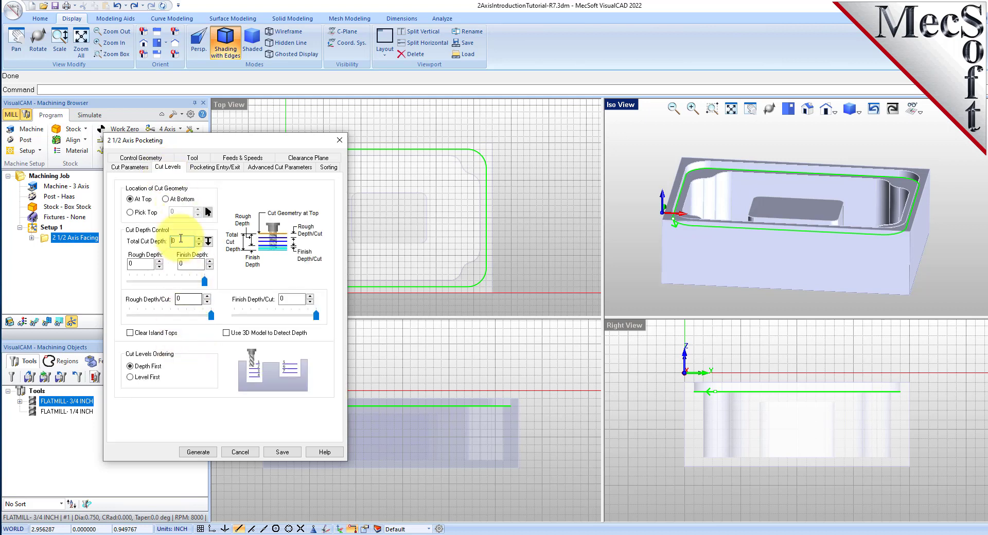
pyautogui.click(166, 200)
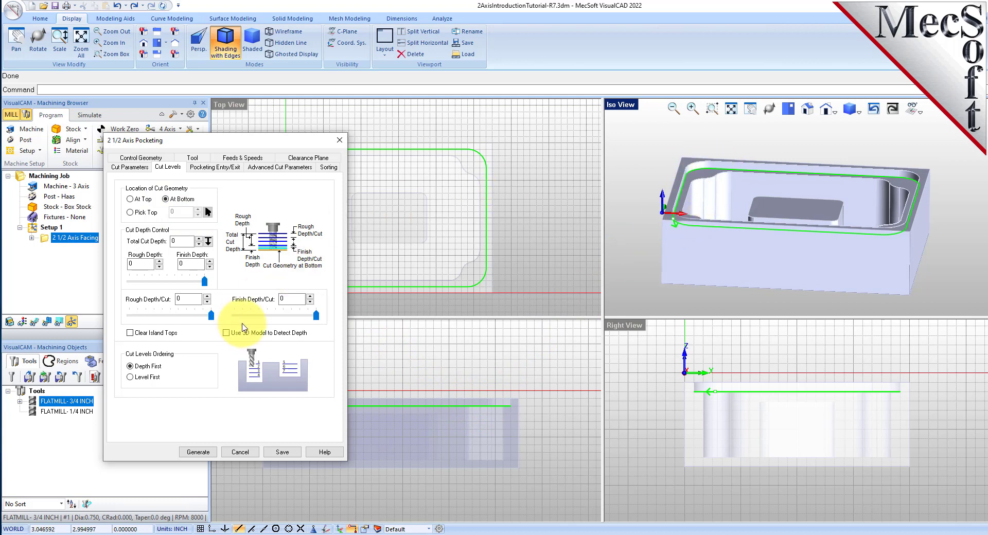
pyautogui.doubleClick(178, 241)
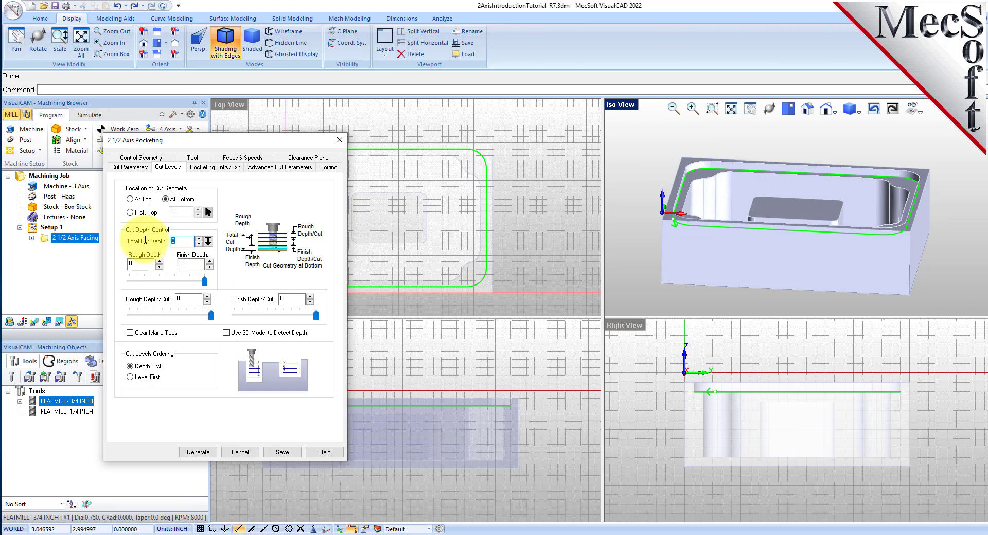
pyautogui.write('0.25')
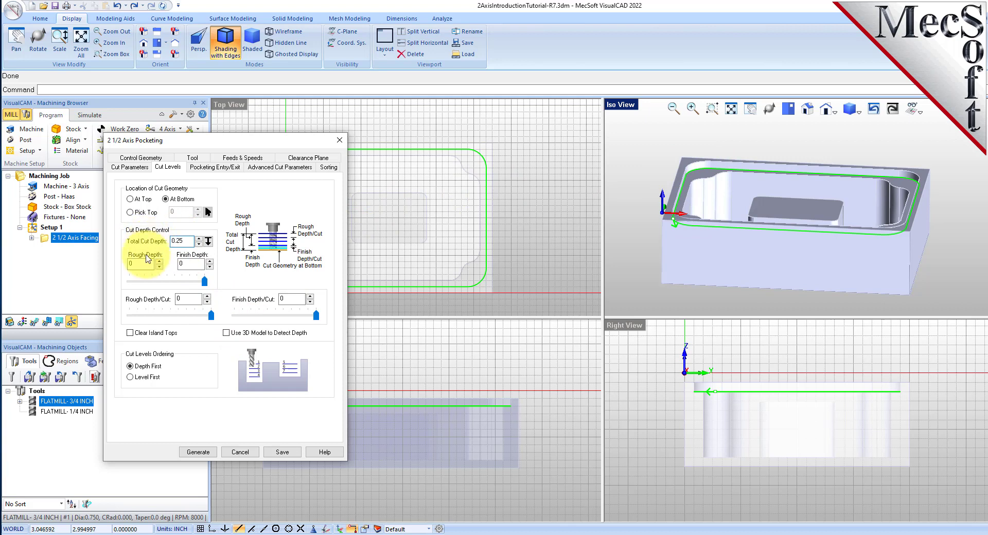
pyautogui.click(199, 452)
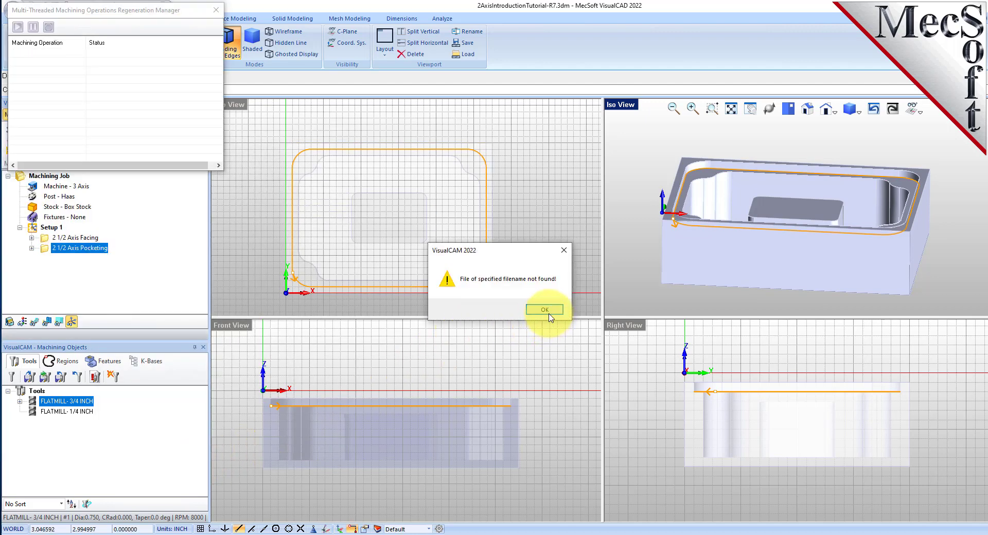
pyautogui.click(547, 312)
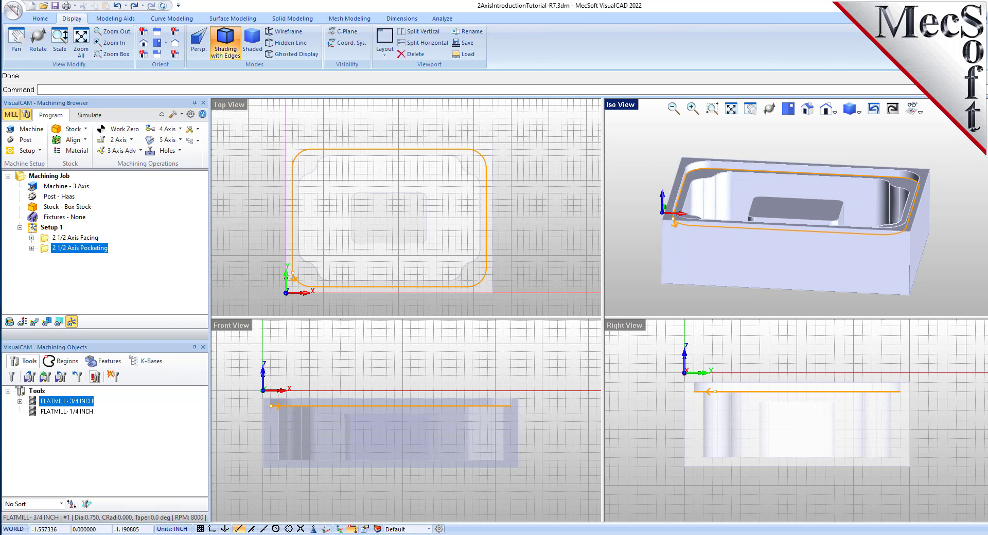
pyautogui.click(35, 322)
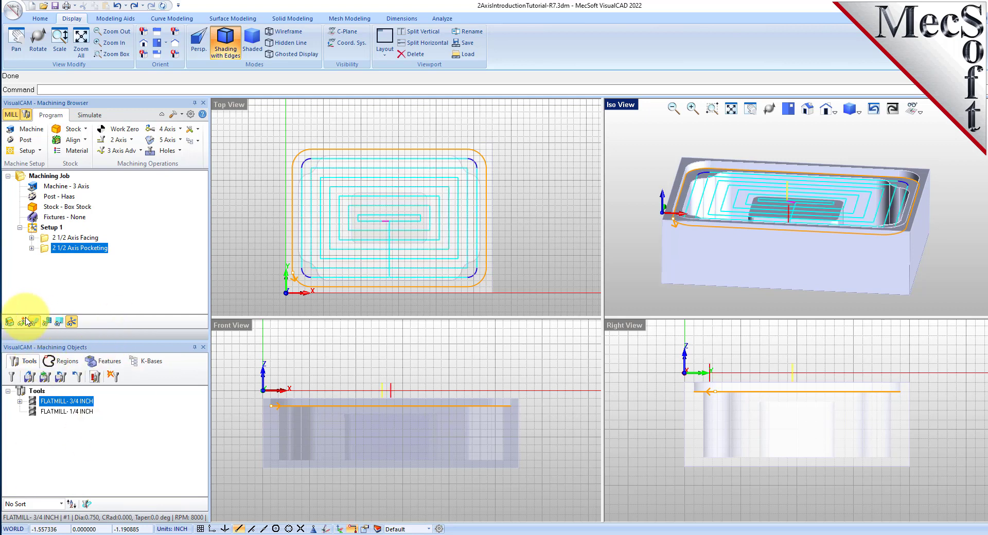
# Simulate material removal for the 2 1/2 Axis Pocketing operation and inspect the cut stock with the toolpath hidden
pyautogui.click(90, 115)
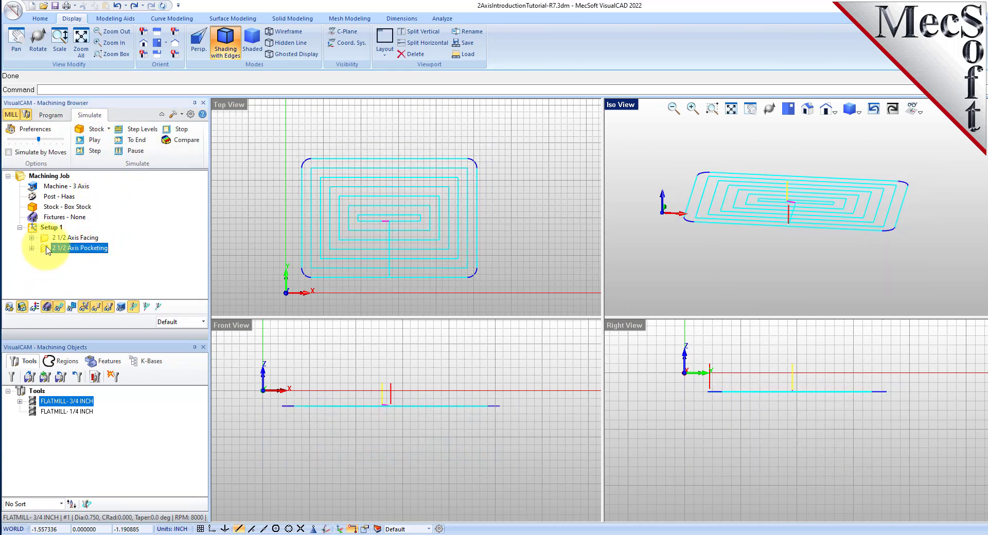
pyautogui.click(95, 141)
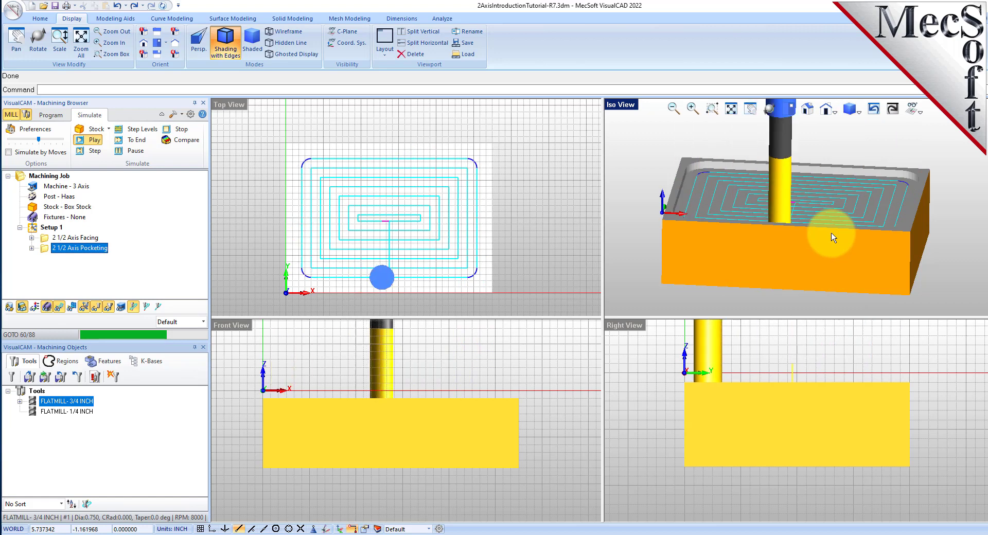
pyautogui.click(65, 308)
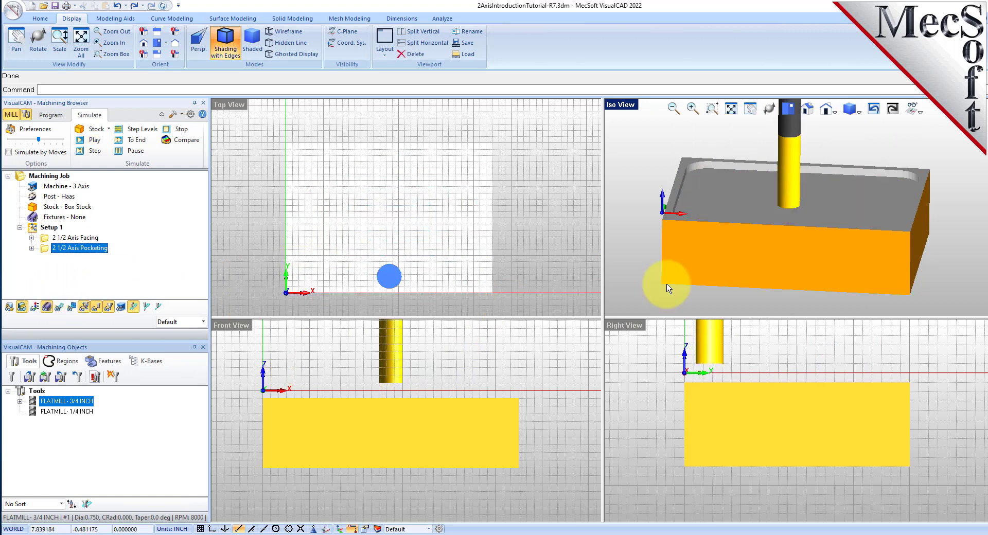
pyautogui.moveTo(763, 187)
pyautogui.mouseDown(button='right')
pyautogui.moveTo(767, 214)
pyautogui.moveTo(766, 187)
pyautogui.mouseUp(button='right')
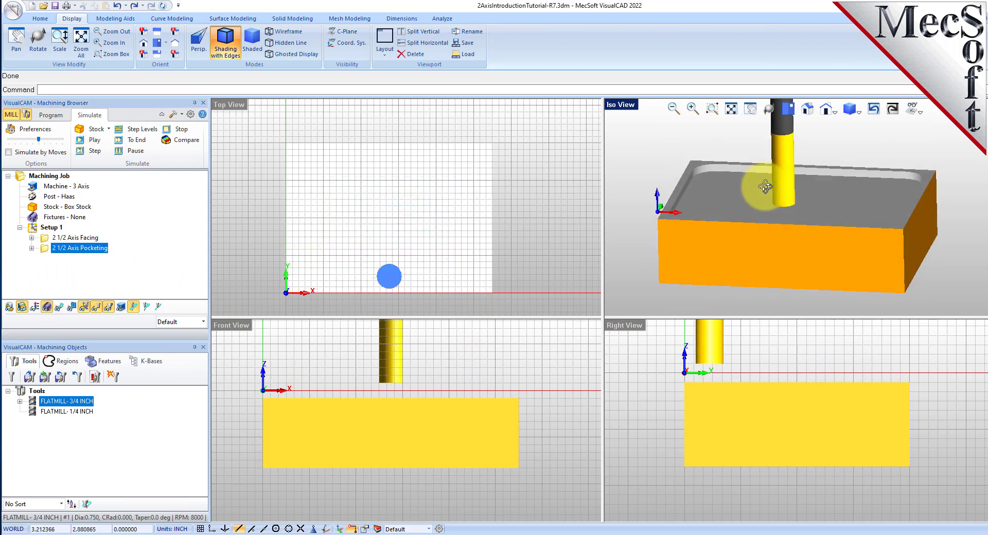
# Duplicate the 2 1/2 Axis Pocketing operation below the original in Setup 1 by copying and pasting it
pyautogui.click(57, 116)
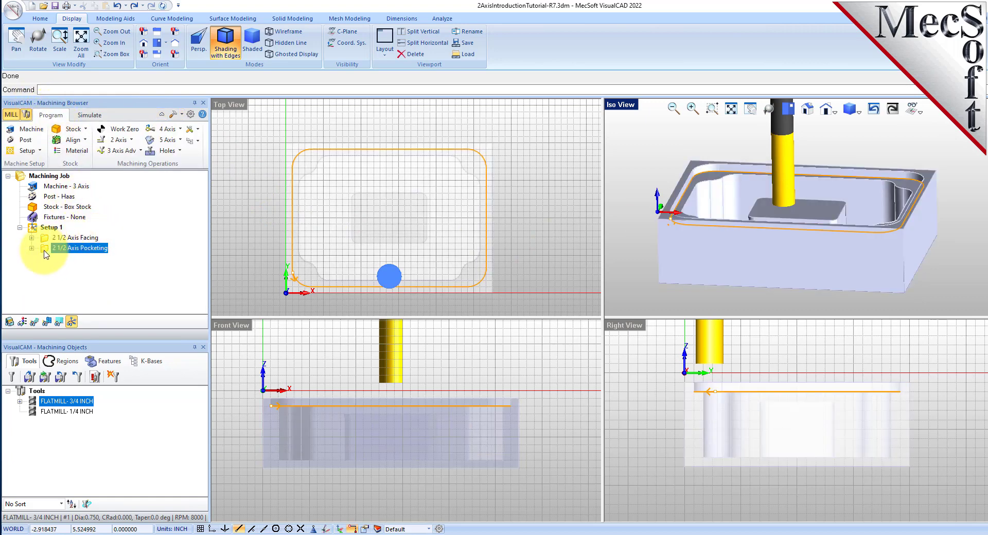
pyautogui.rightClick(89, 252)
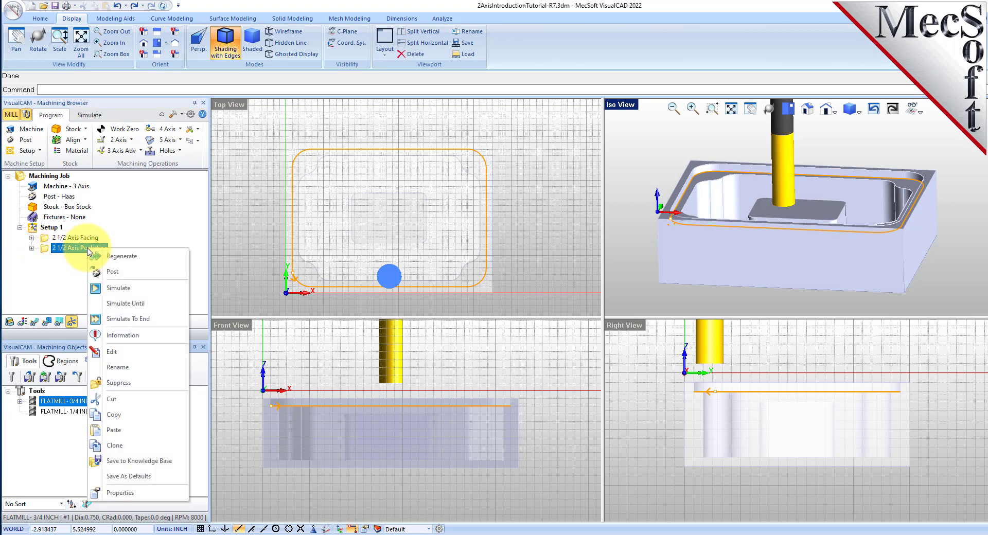
pyautogui.click(130, 415)
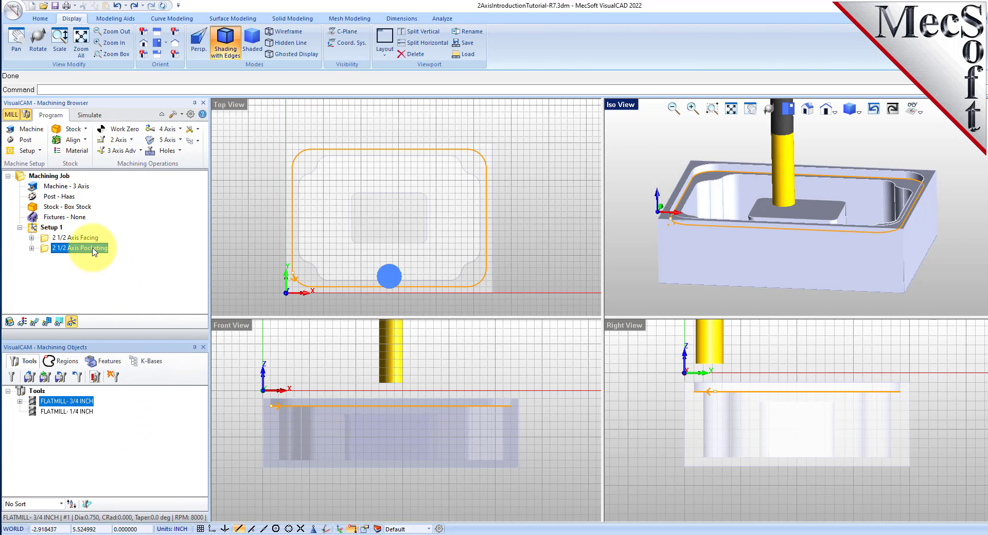
pyautogui.rightClick(94, 249)
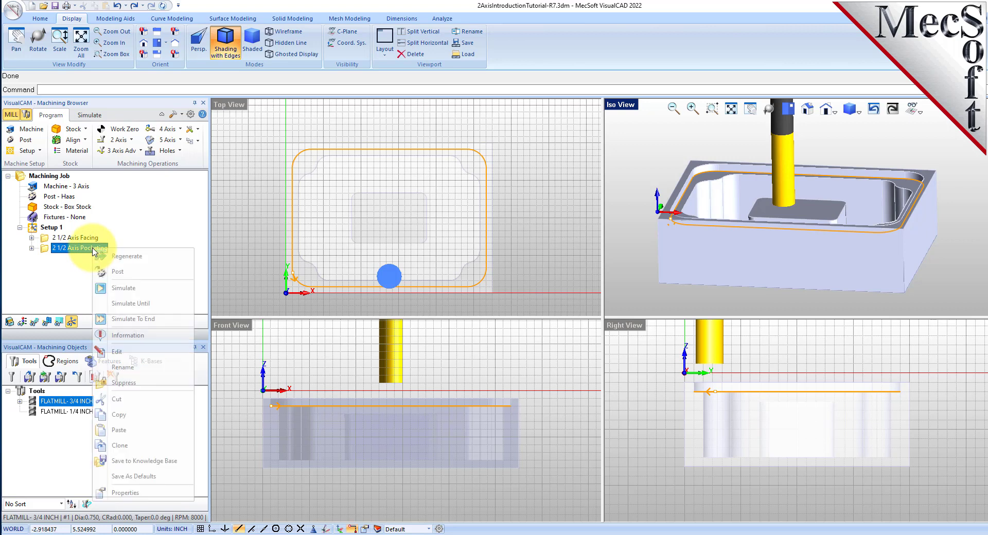
pyautogui.click(124, 430)
pyautogui.click(45, 258)
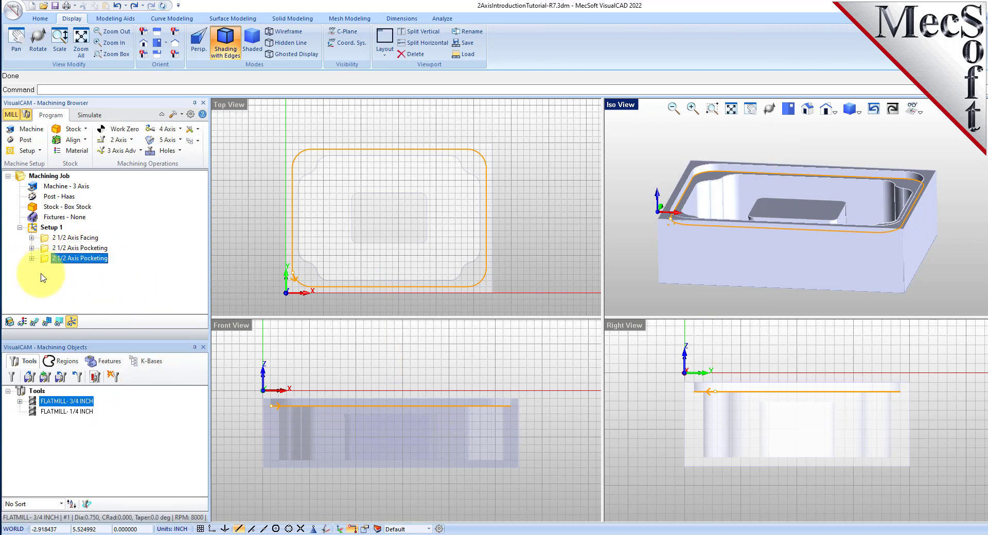
pyautogui.moveTo(105, 336); pyautogui.dragTo(106, 365)
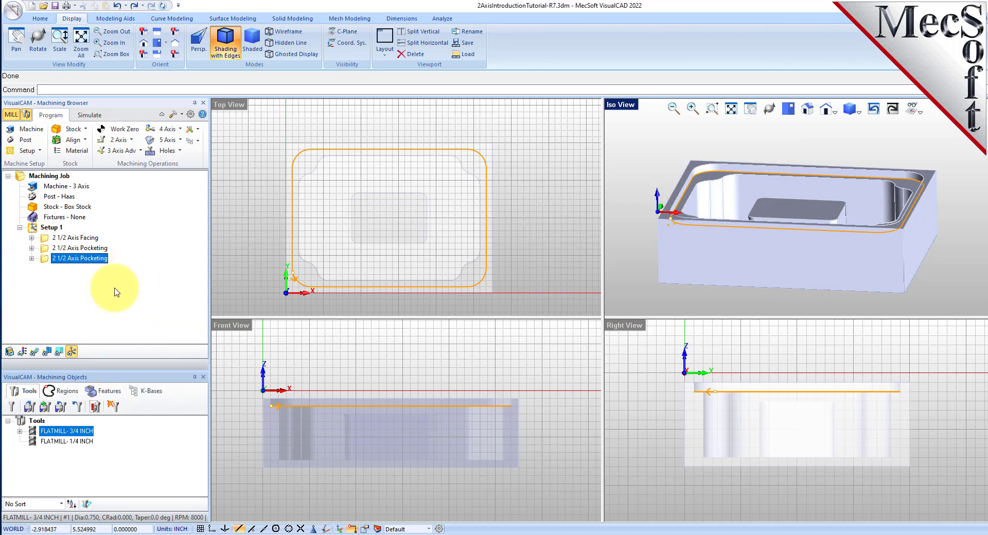
# Edit the copied pocketing operation, replacing its part region with the predefined Flat Area Region 3
pyautogui.rightClick(95, 260)
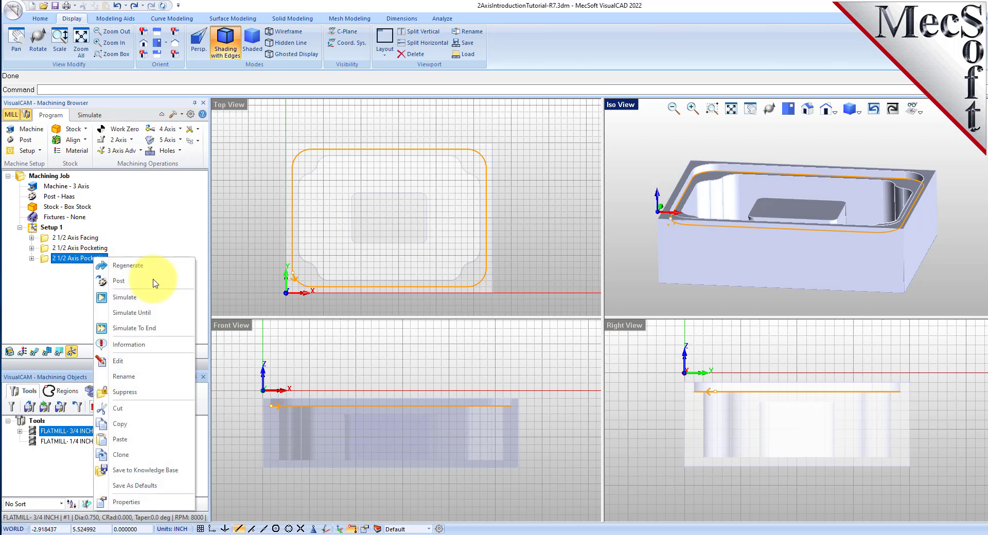
pyautogui.click(195, 303)
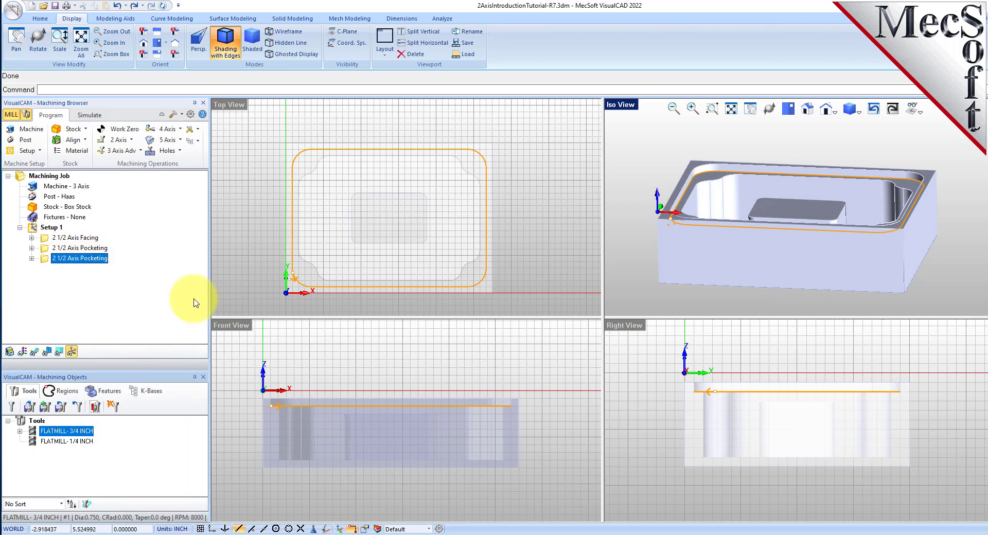
pyautogui.doubleClick(79, 258)
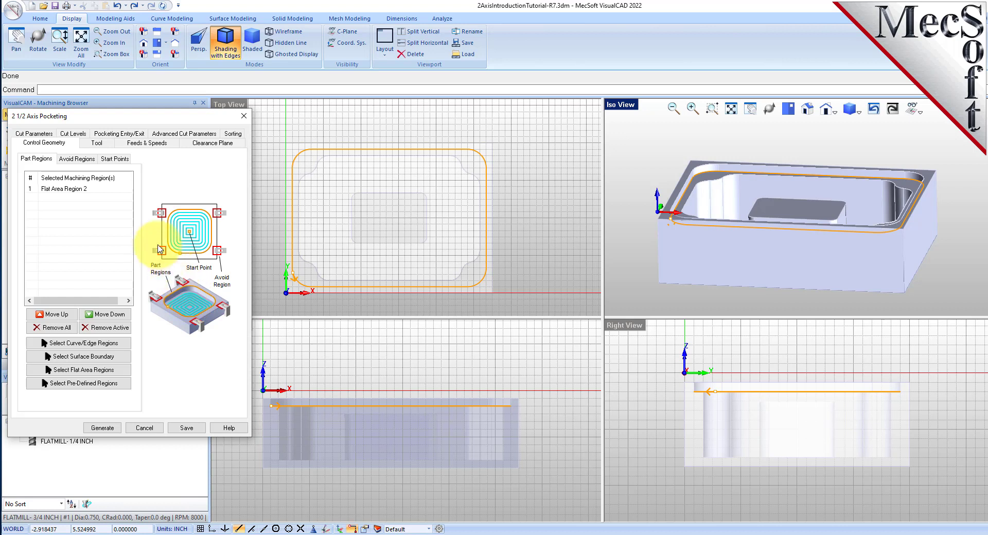
pyautogui.click(69, 331)
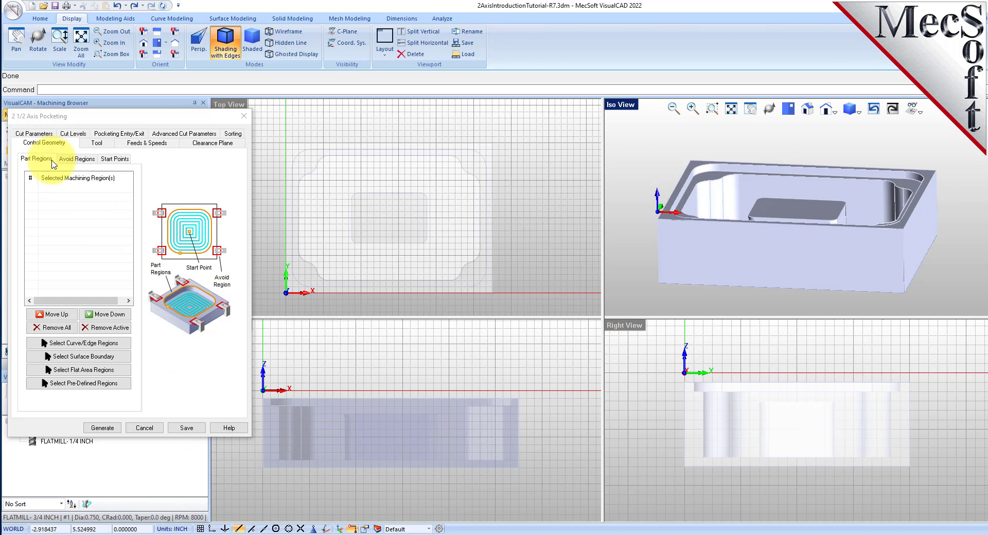
pyautogui.click(125, 384)
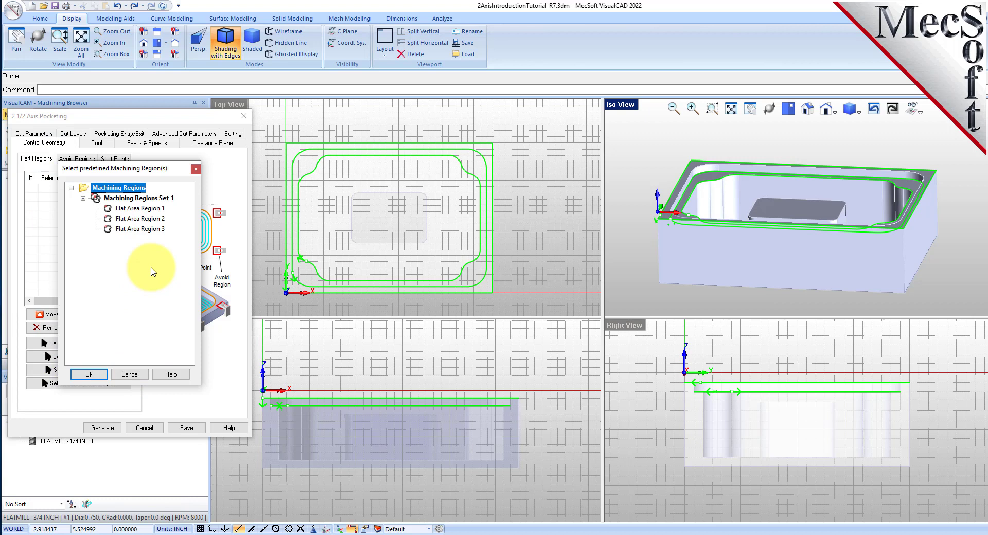
pyautogui.click(150, 230)
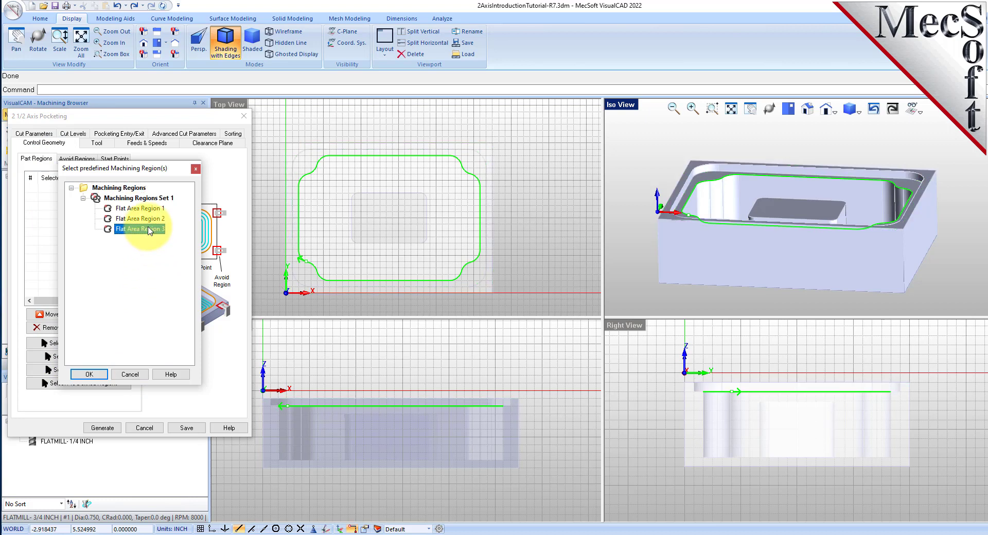
pyautogui.click(89, 374)
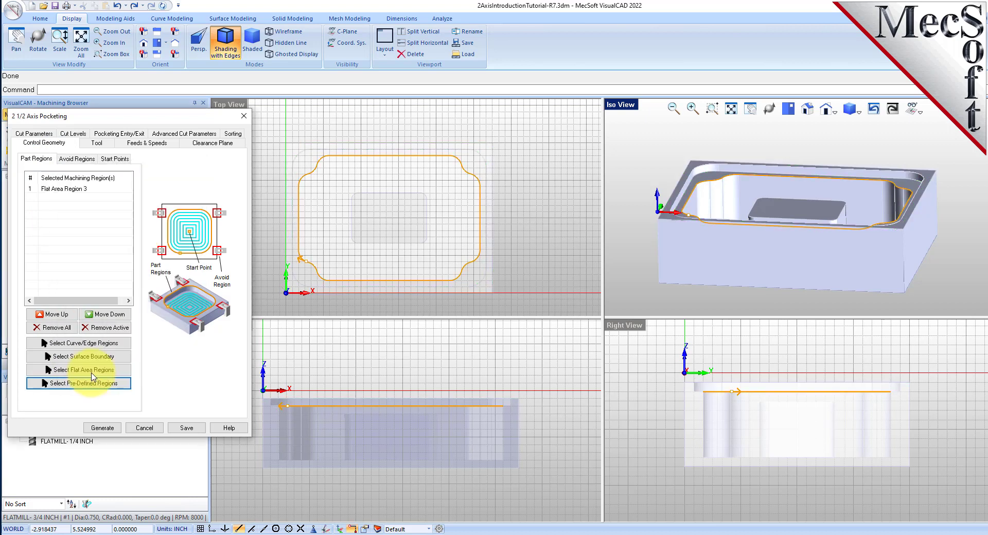
# Add the flat top face of the central island as a second part region of the copied pocketing operation
pyautogui.click(78, 189)
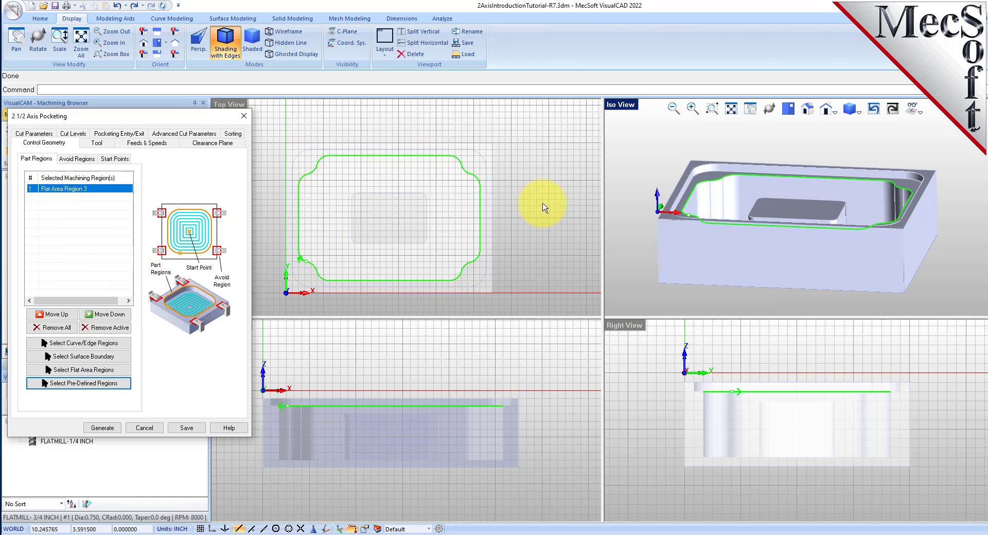
pyautogui.moveTo(808, 204); pyautogui.dragTo(809, 212, button='right')
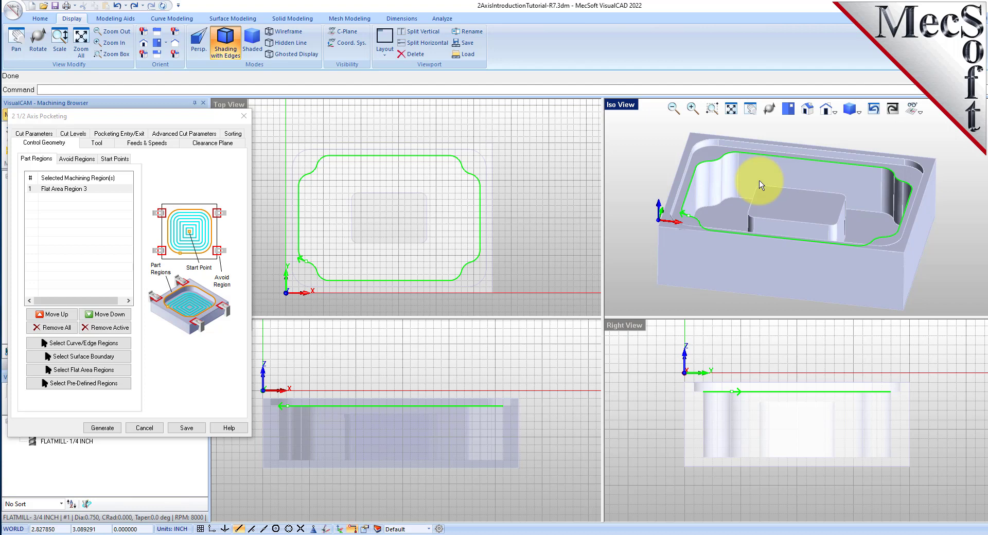
pyautogui.click(121, 374)
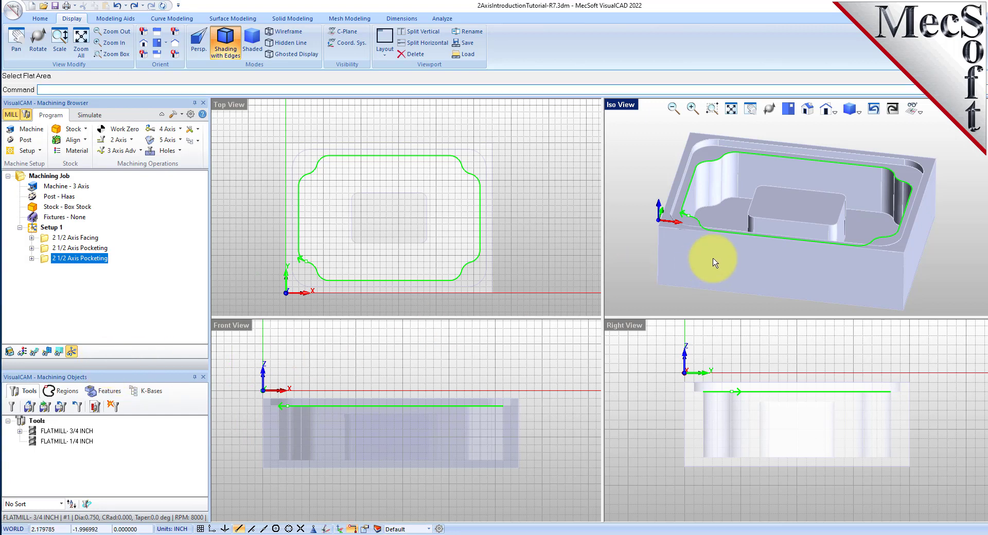
pyautogui.click(804, 211)
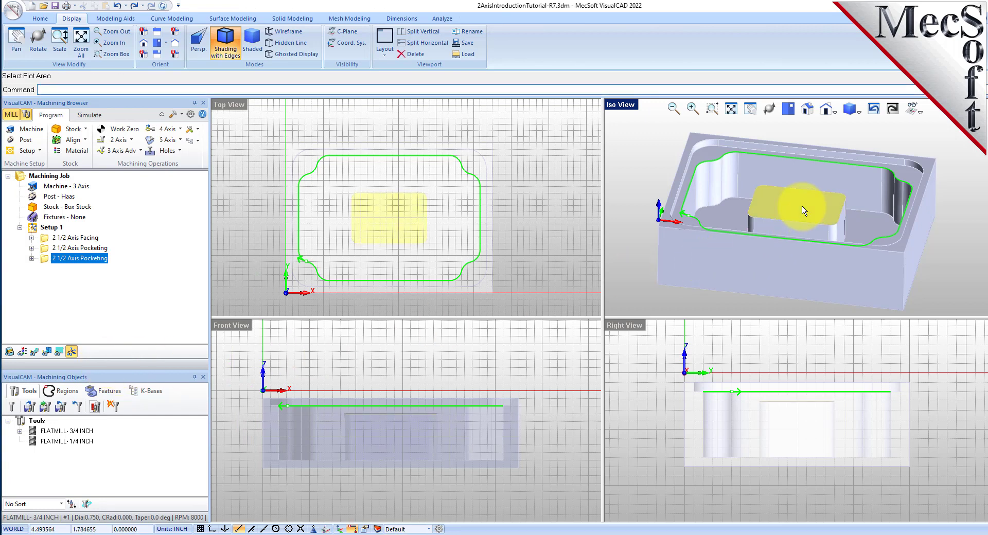
pyautogui.rightClick(804, 211)
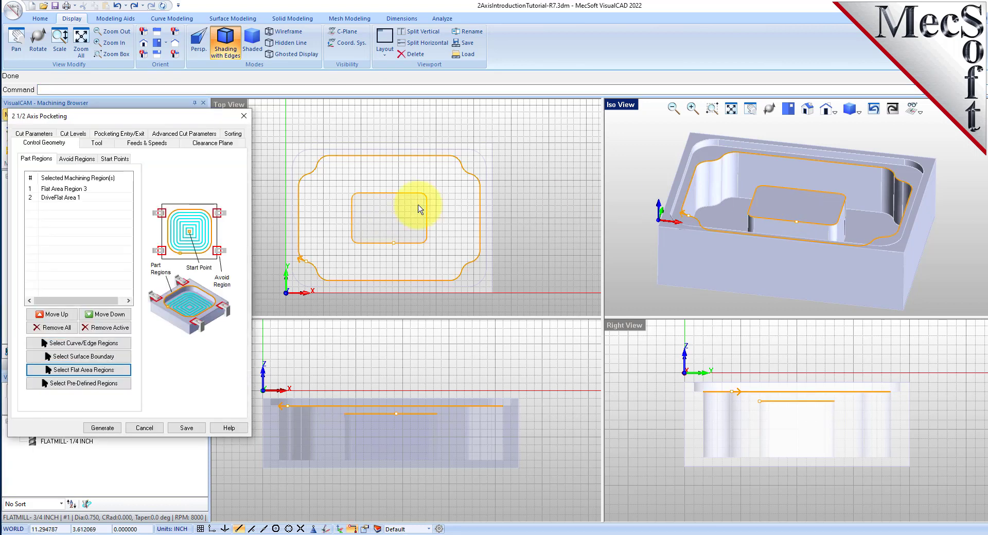
# Highlight the island region and Flat Area Region 3 in turn to compare their locations on the part
pyautogui.click(76, 200)
pyautogui.click(76, 200)
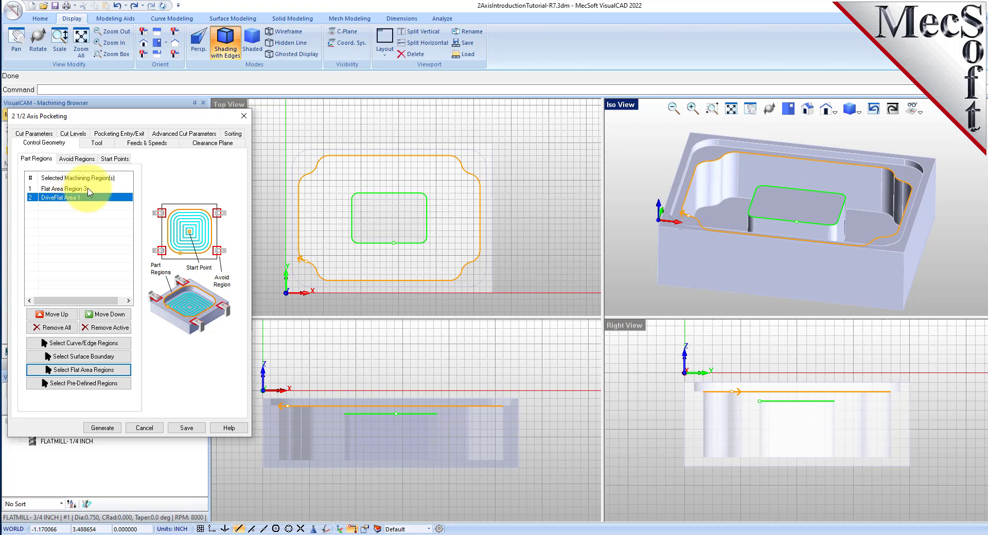
pyautogui.click(101, 191)
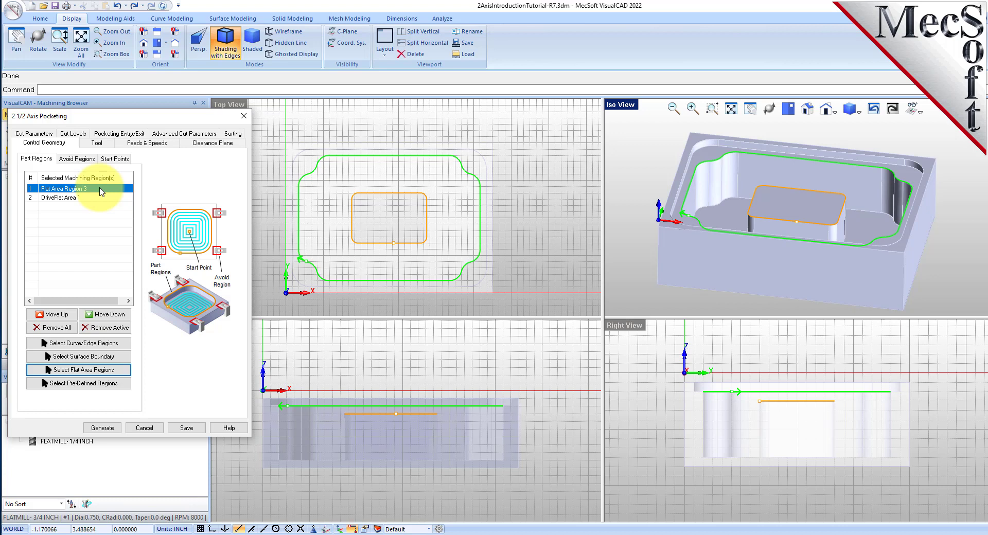
pyautogui.click(81, 202)
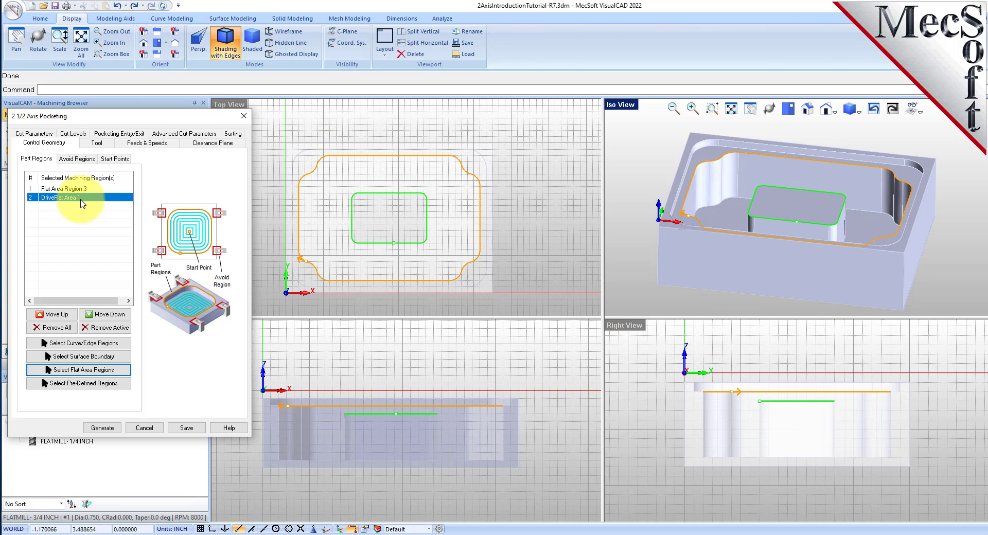
# Set the copied pocketing operation's stock allowance to 0.025 inch, keeping the 3/4 inch flat mill
pyautogui.click(96, 143)
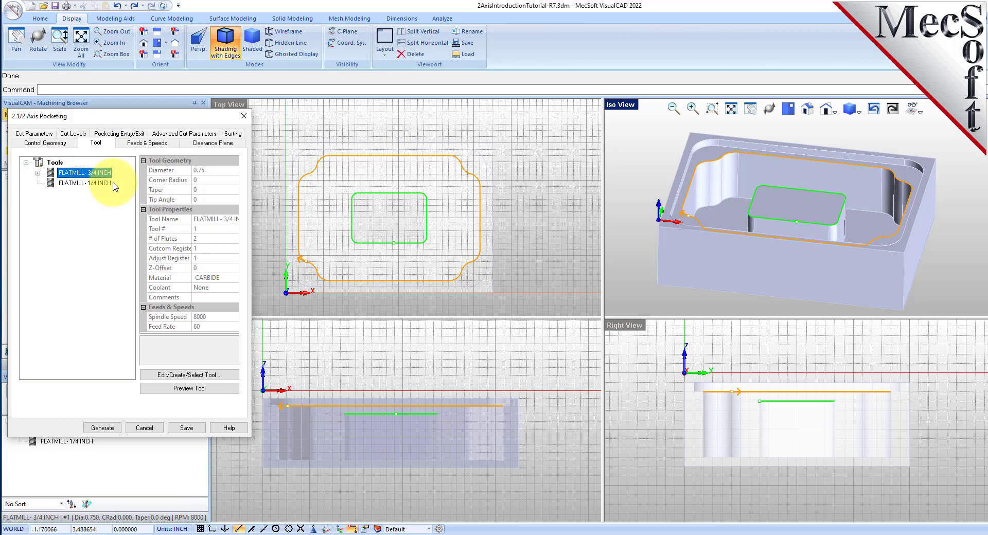
pyautogui.click(34, 134)
pyautogui.doubleClick(82, 187)
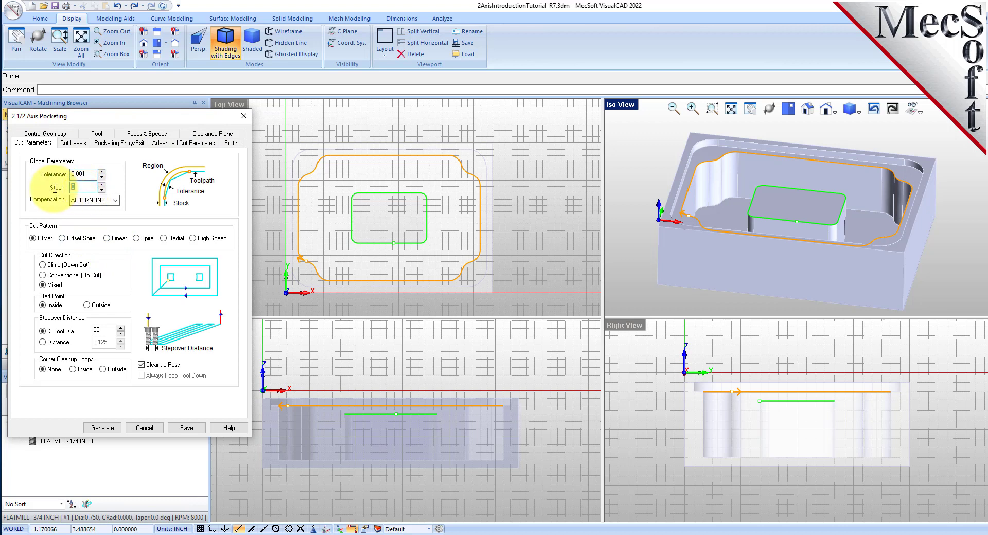
pyautogui.write('0.0125')
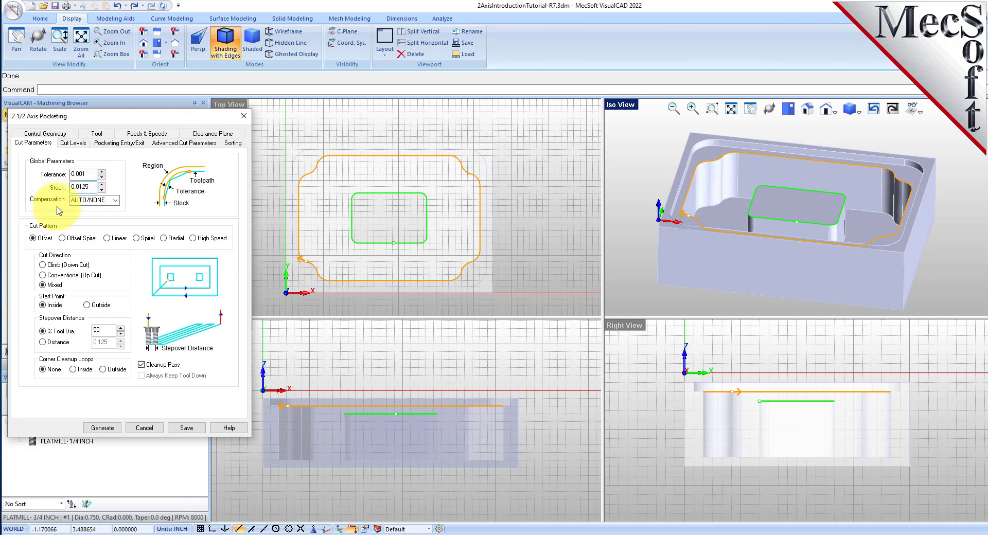
pyautogui.moveTo(93, 187); pyautogui.dragTo(53, 188)
pyautogui.write('0.025')
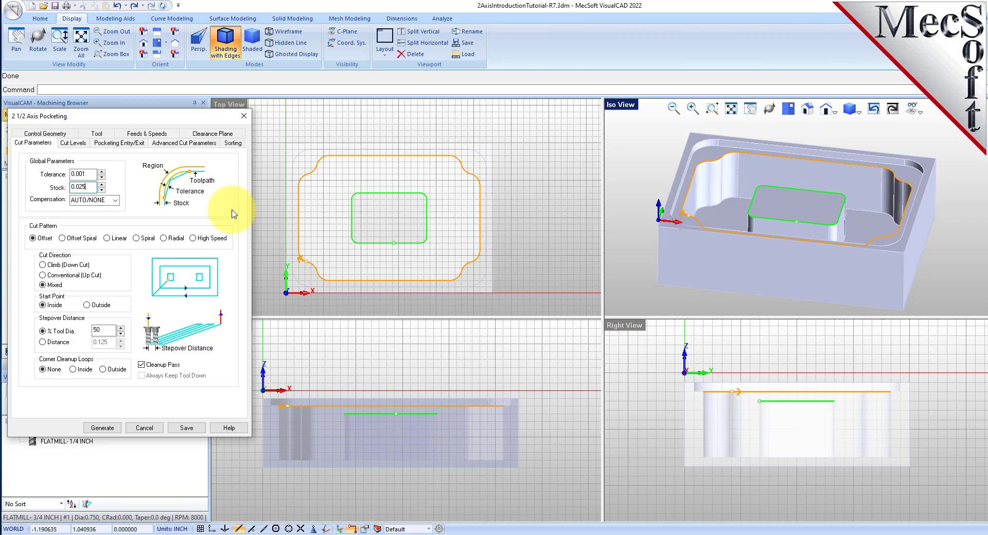
pyautogui.click(73, 143)
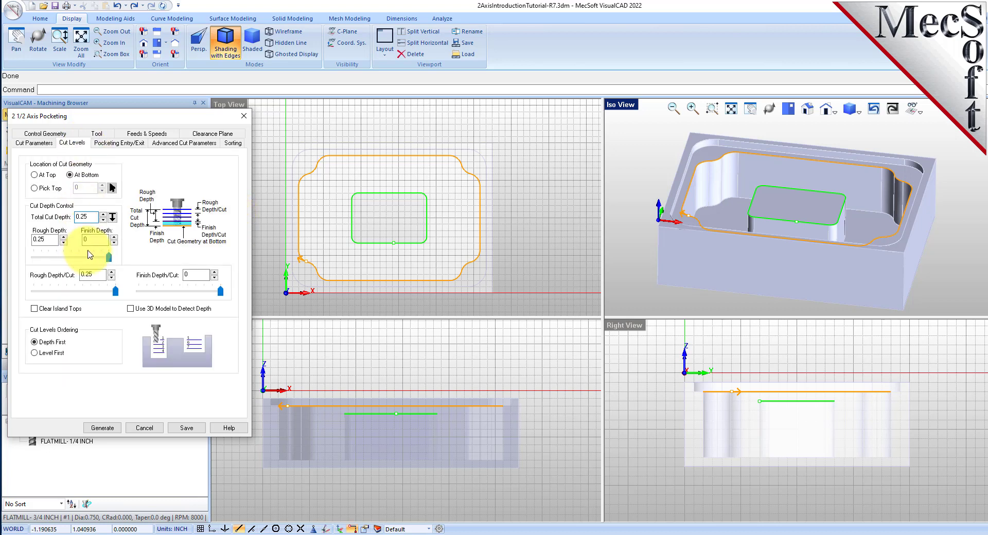
pyautogui.click(35, 144)
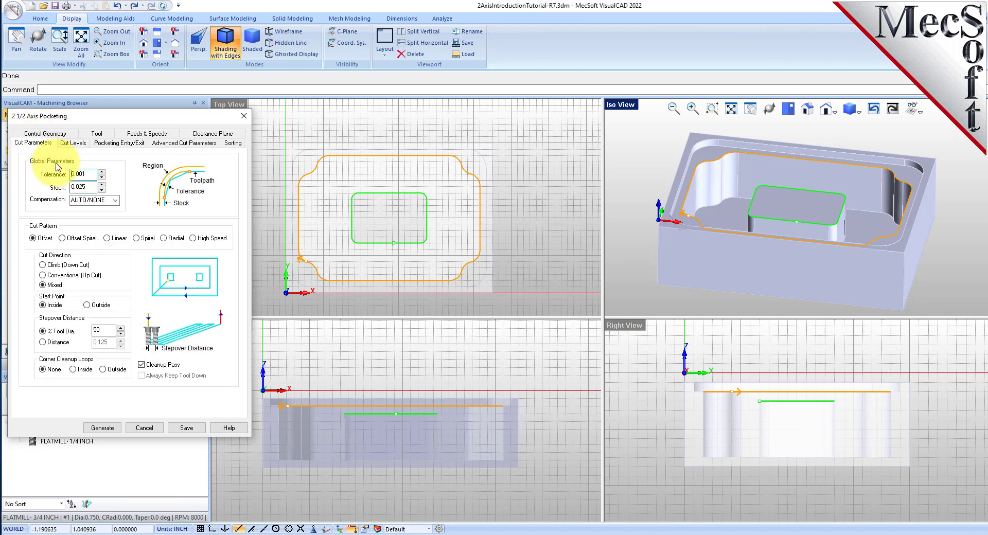
pyautogui.doubleClick(85, 188)
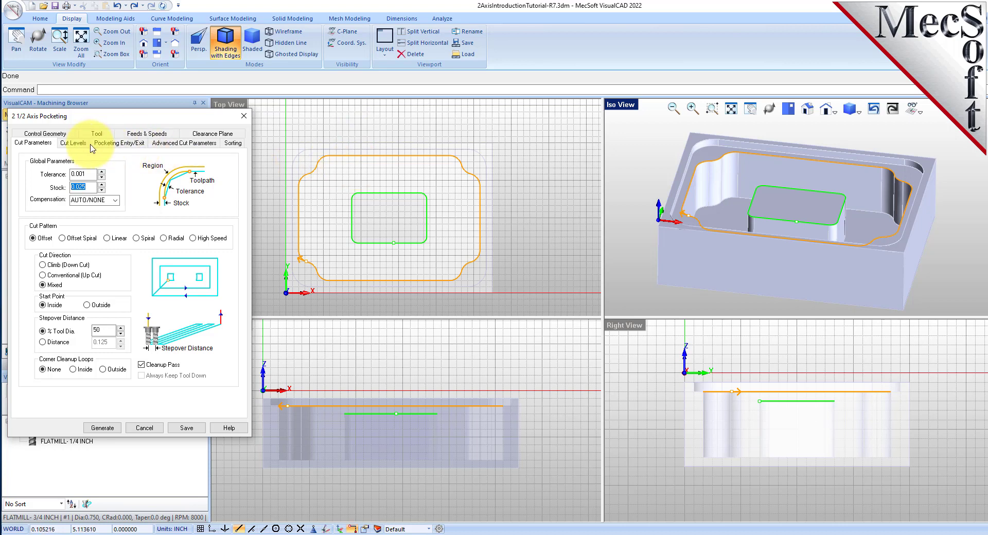
# Locate the cut geometry at the top and pick a total cut depth of 1.75 from Flat Area Region 3 to the pocket floor
pyautogui.click(73, 143)
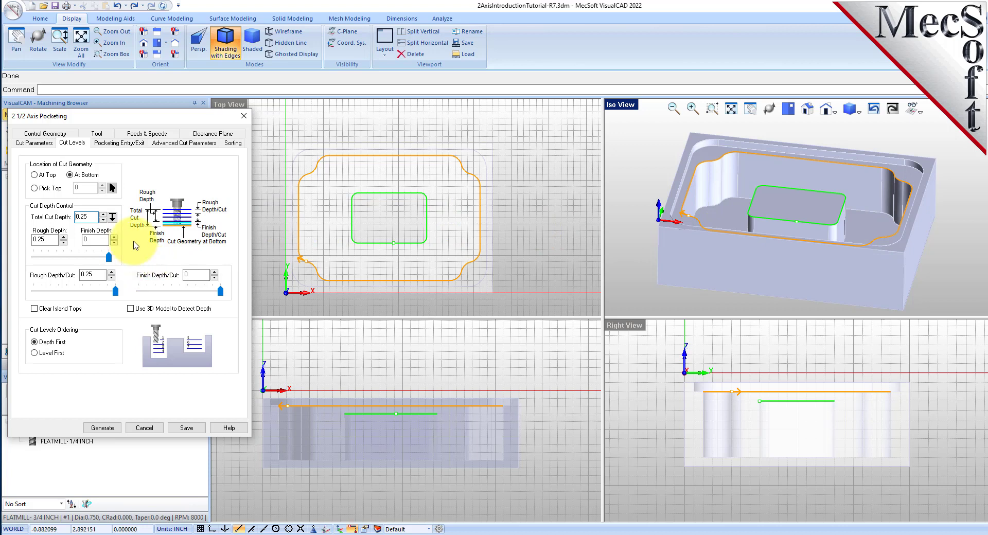
pyautogui.click(35, 175)
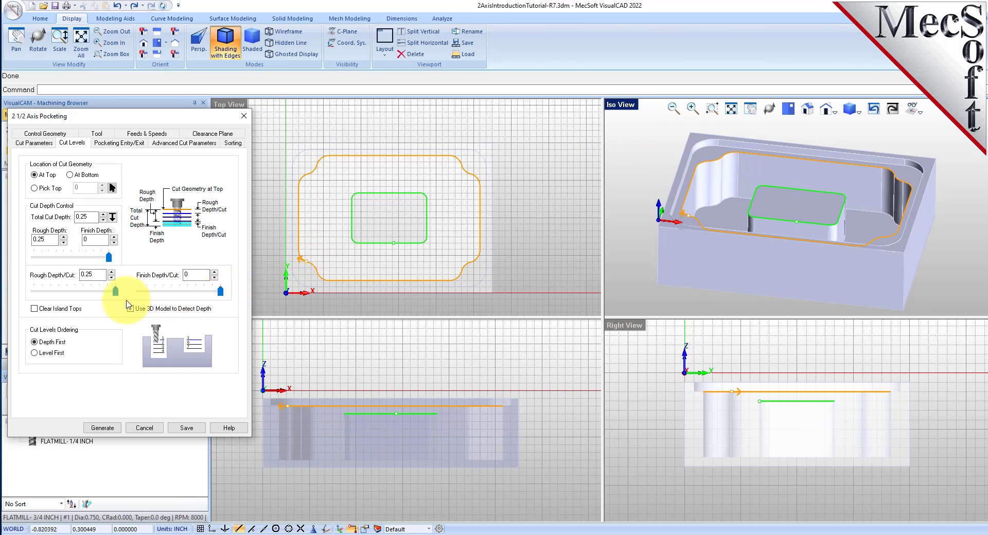
pyautogui.click(113, 220)
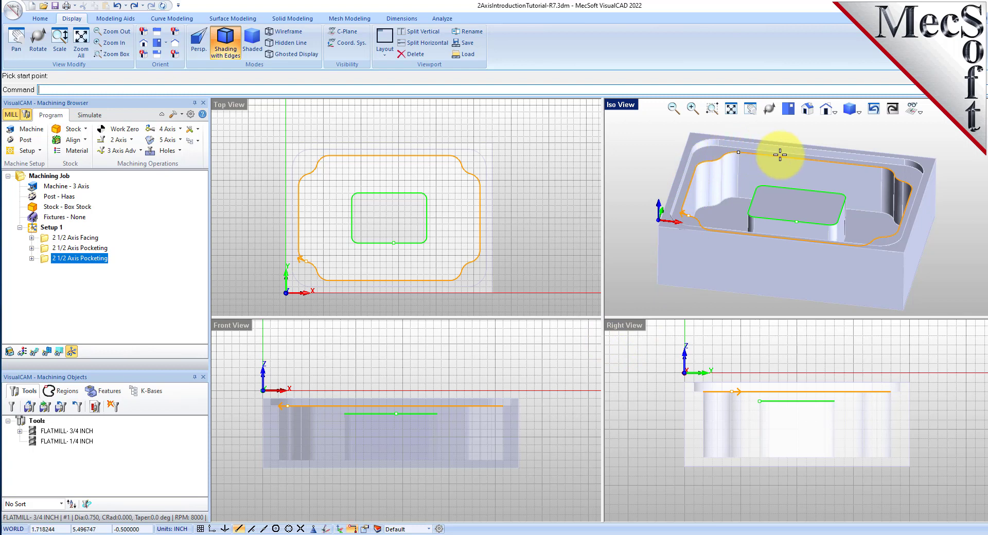
pyautogui.click(894, 176)
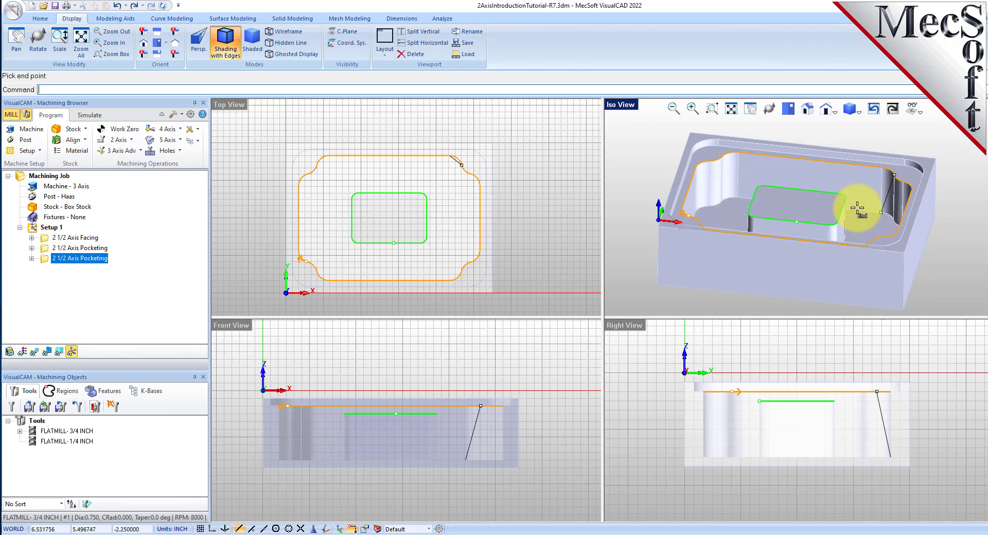
pyautogui.click(707, 204)
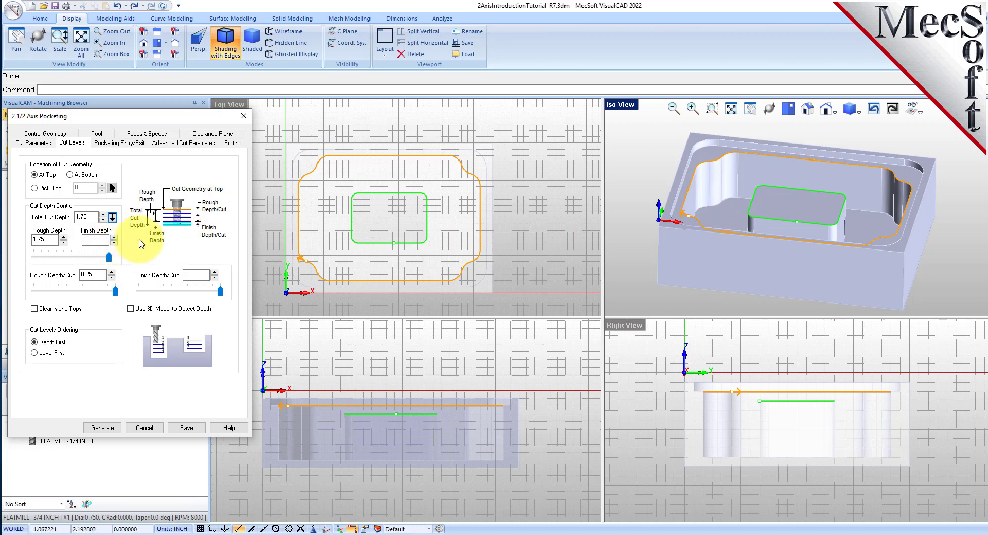
# Turn on Clear Island Tops for the copied pocketing operation, keeping 0.25 rough depth per cut, and generate its toolpath
pyautogui.doubleClick(84, 217)
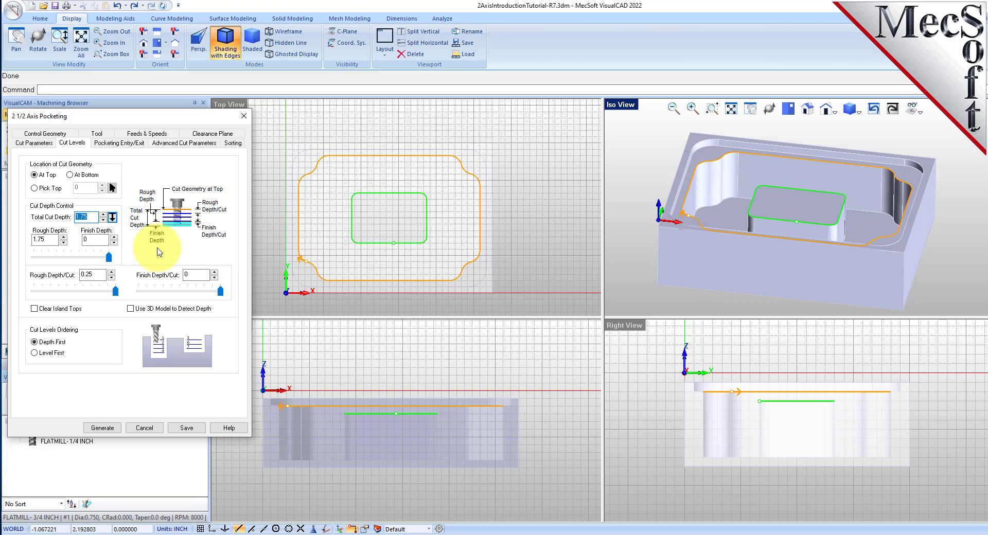
pyautogui.doubleClick(98, 275)
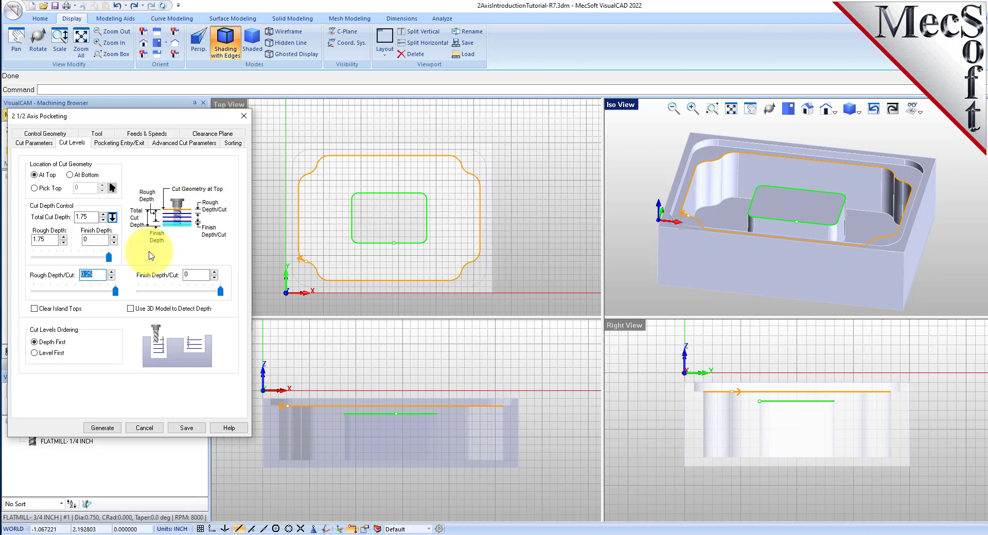
pyautogui.click(34, 309)
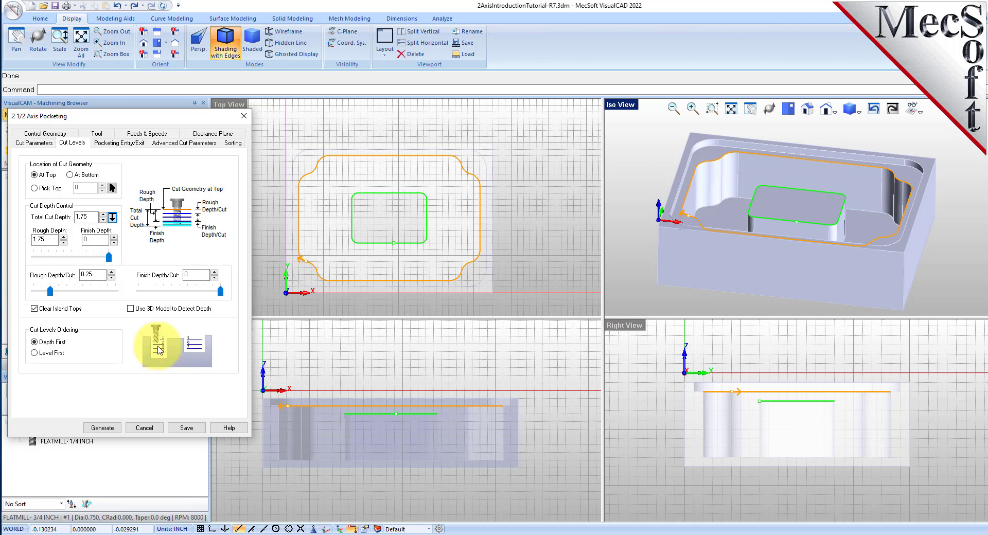
pyautogui.doubleClick(90, 218)
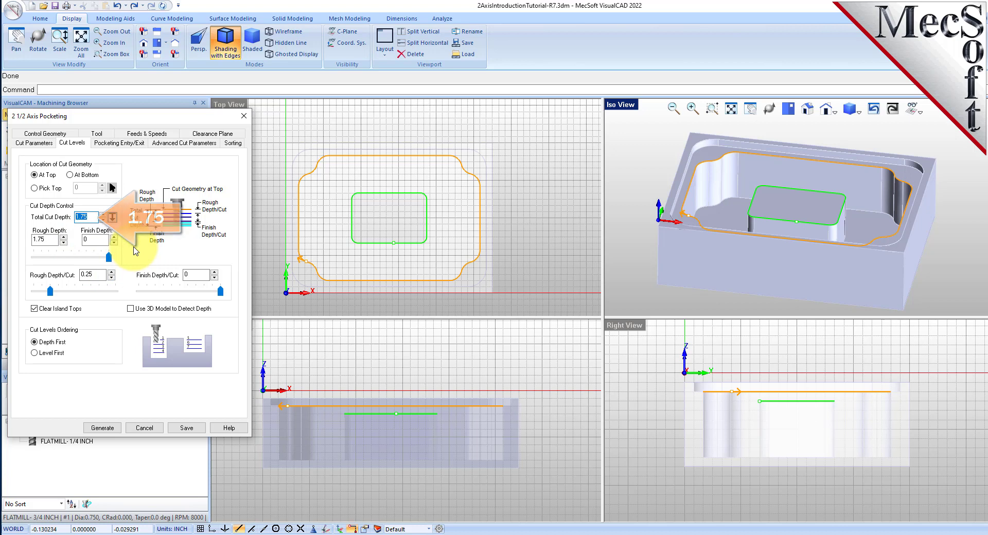
pyautogui.press('Tab')
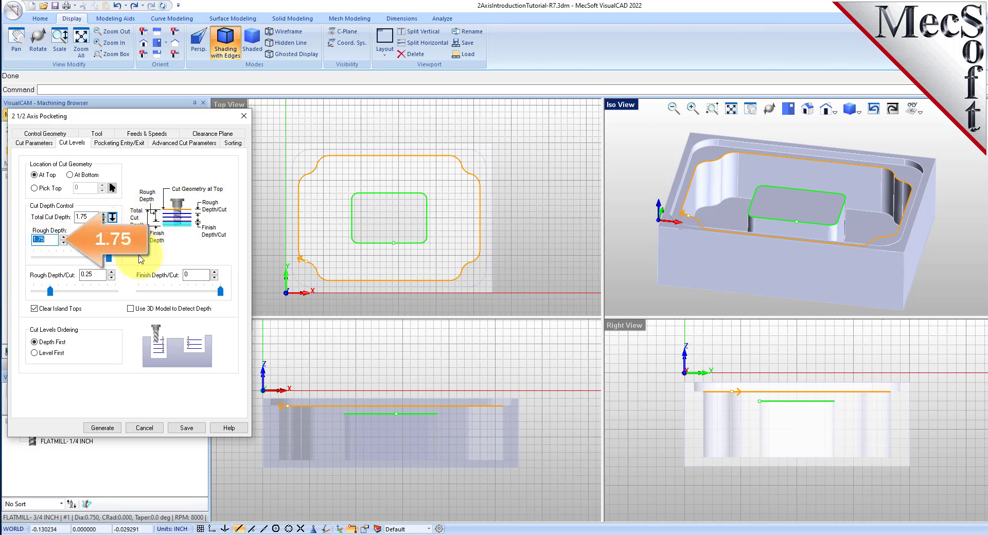
pyautogui.press('Tab')
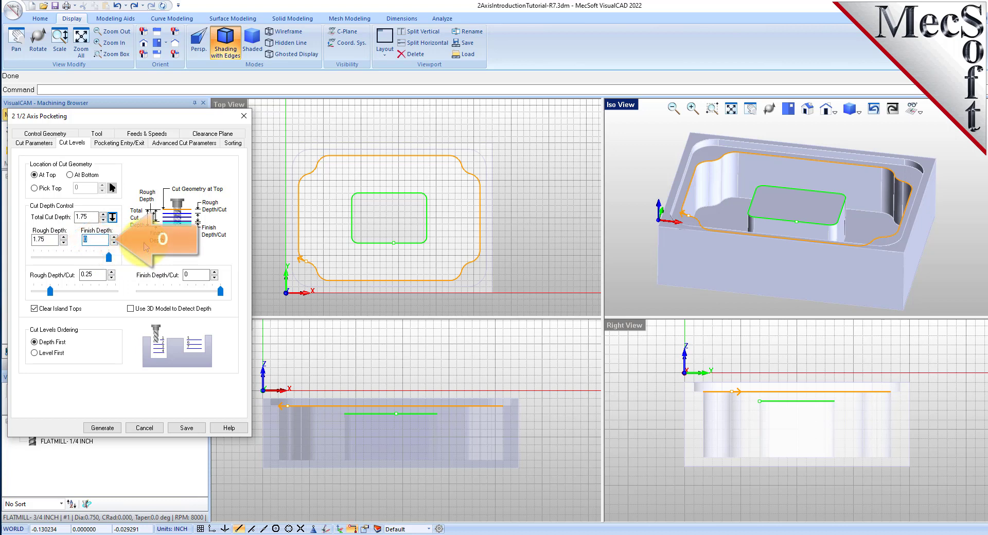
pyautogui.press('Tab')
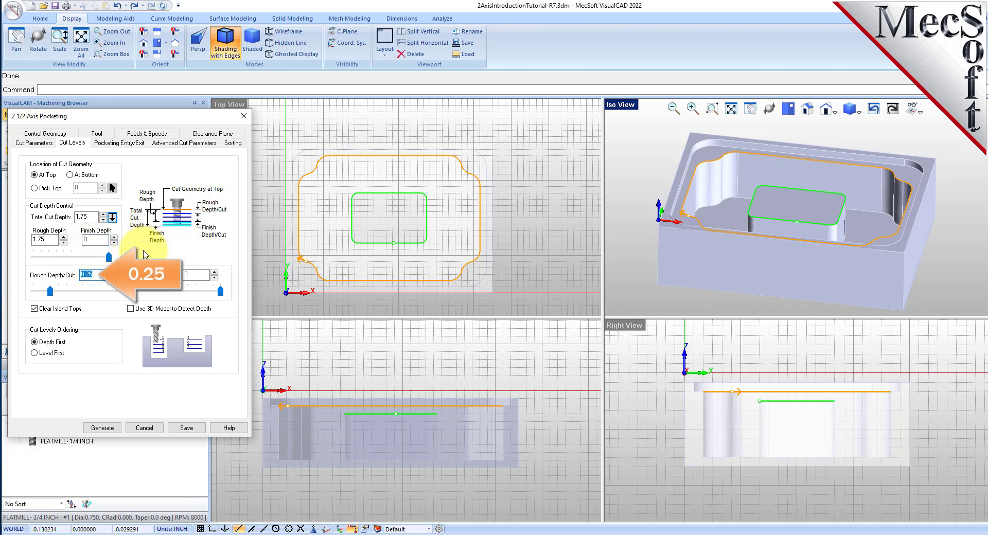
pyautogui.press('Tab')
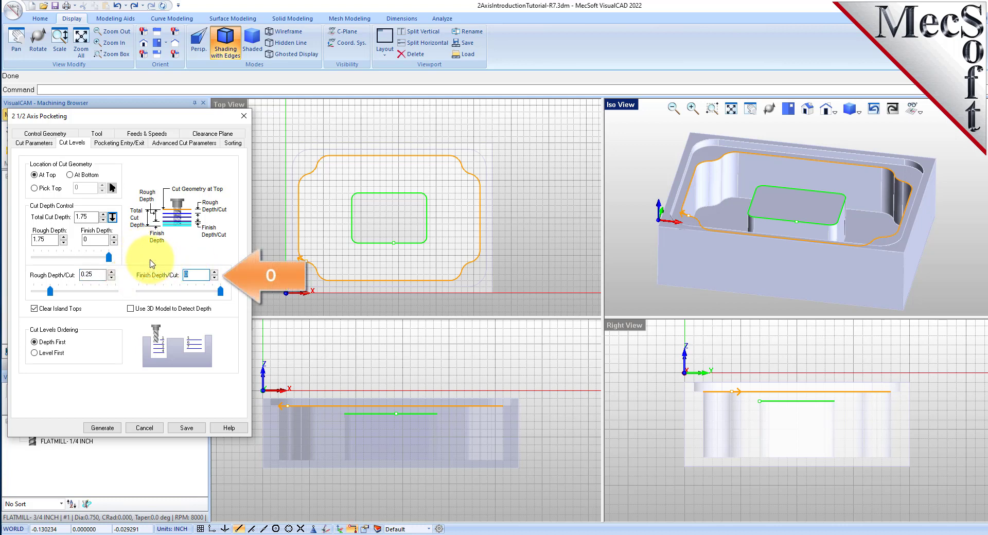
pyautogui.click(102, 427)
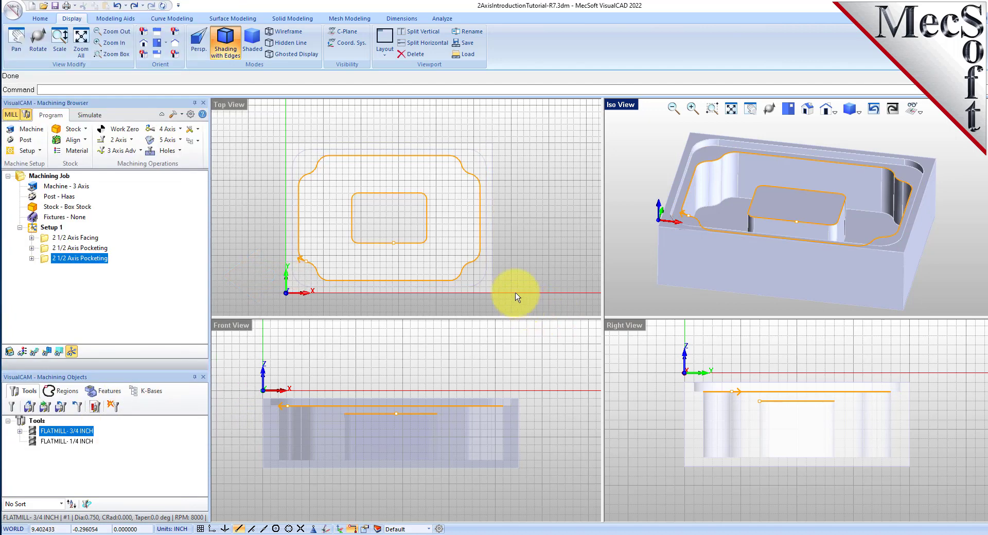
# Display the copied pocketing operation's toolpath through the part and examine its cuts at Z levels -0.7500 and -1.0000
pyautogui.click(35, 352)
pyautogui.click(34, 352)
pyautogui.click(35, 352)
pyautogui.click(48, 352)
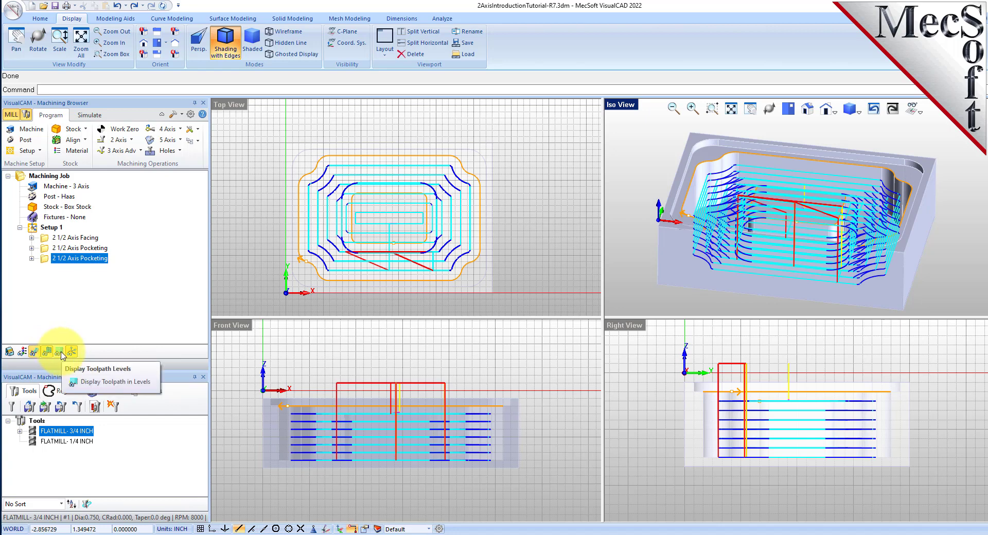
pyautogui.click(60, 353)
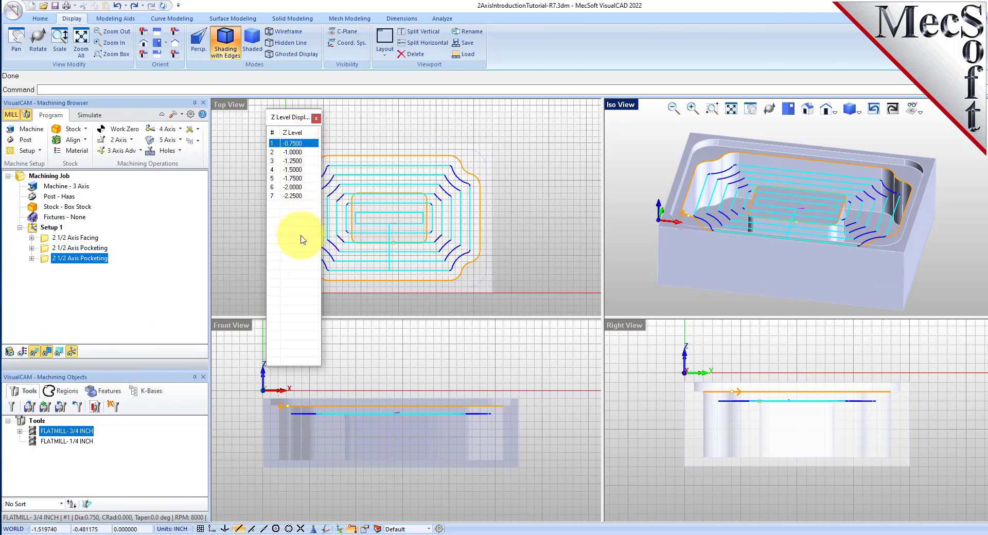
pyautogui.moveTo(288, 118); pyautogui.dragTo(233, 122)
pyautogui.click(238, 156)
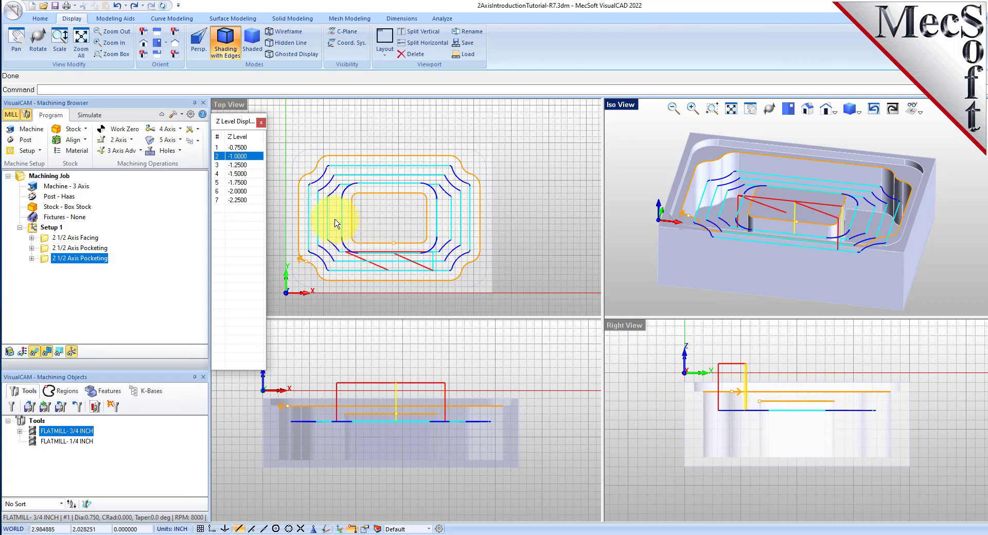
pyautogui.click(238, 147)
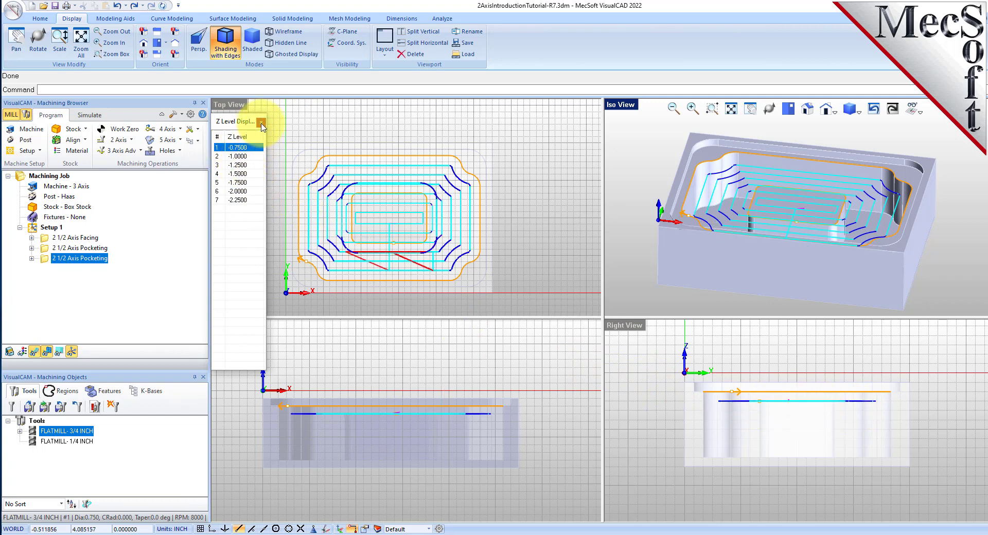
pyautogui.click(261, 124)
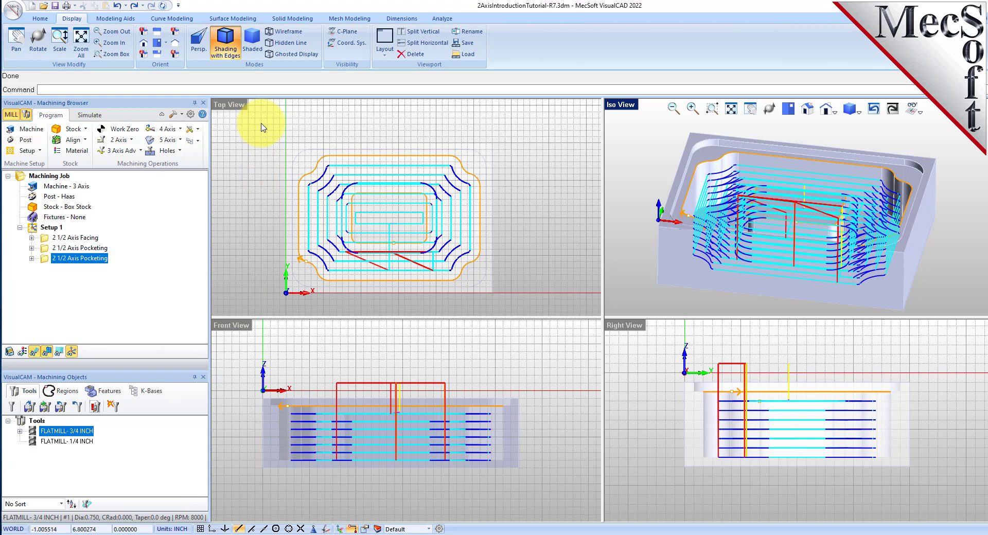
pyautogui.click(47, 351)
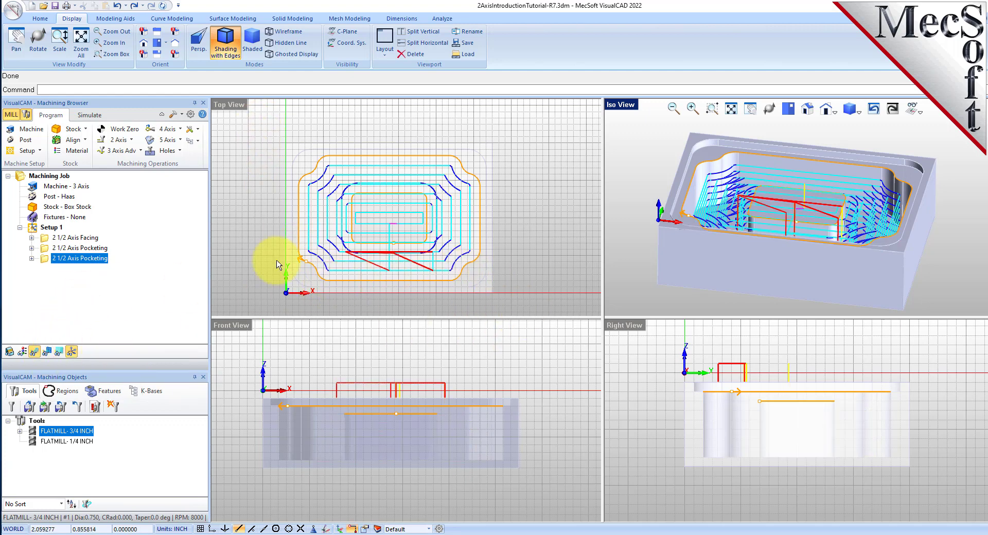
# Simulate the material removal of the copied pocketing operation at maximum simulation speed
pyautogui.click(89, 115)
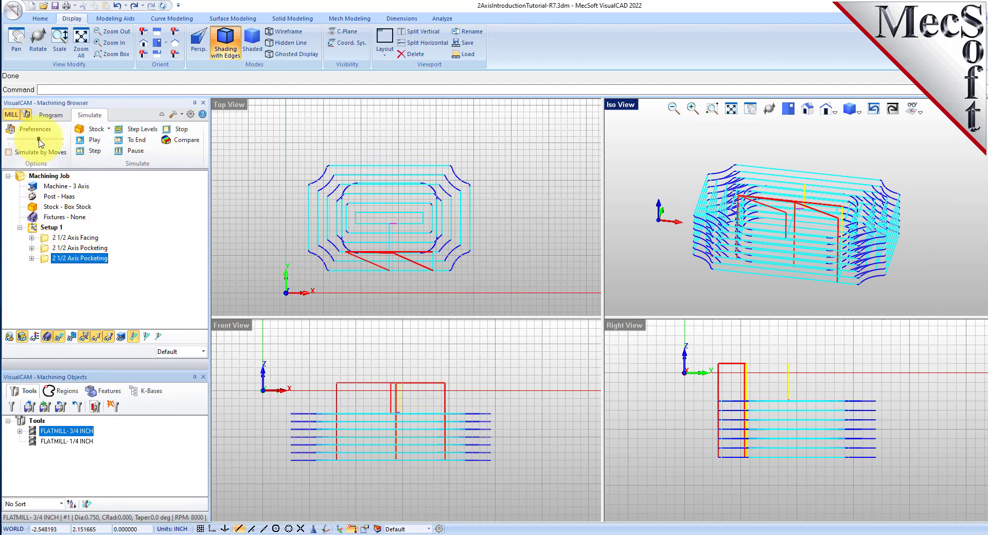
pyautogui.moveTo(40, 140); pyautogui.dragTo(63, 139)
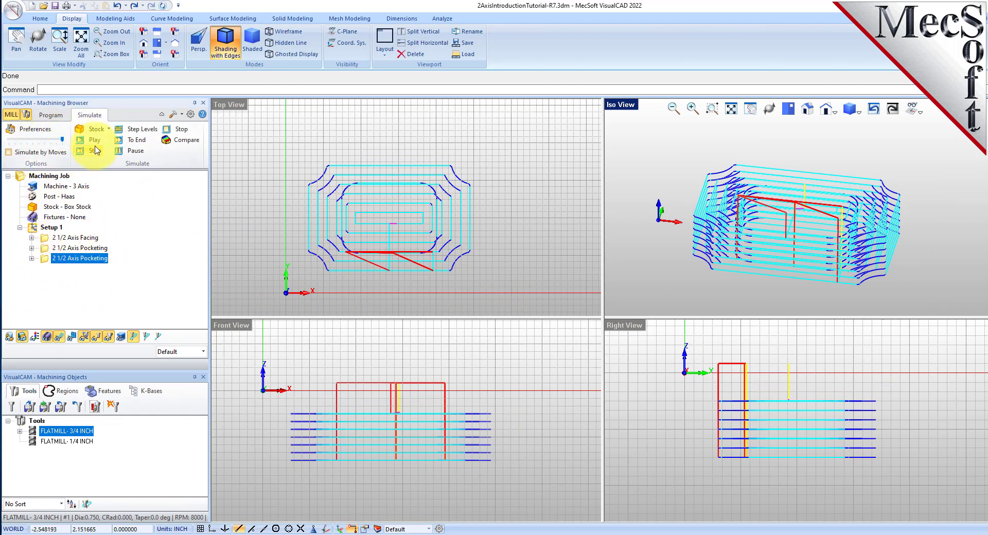
pyautogui.click(94, 140)
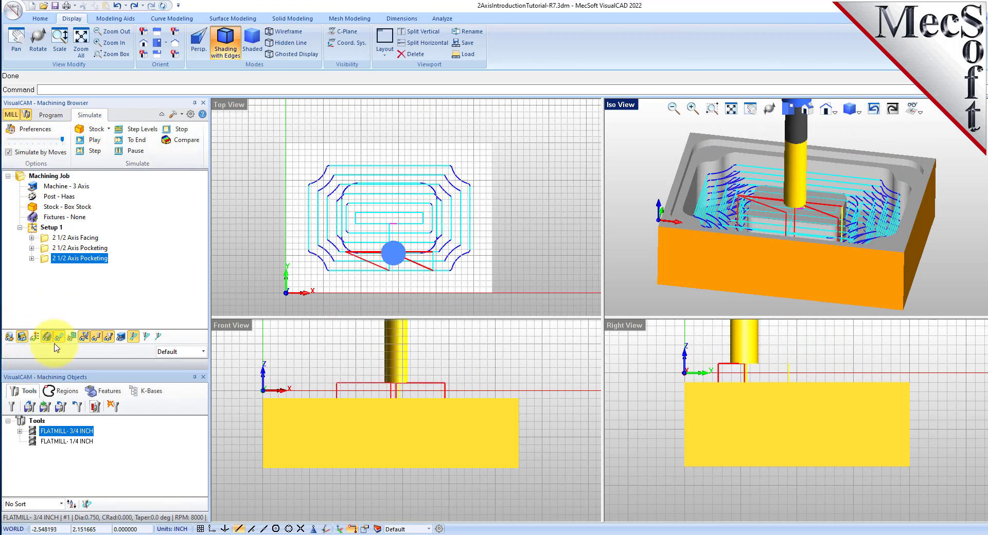
# Hide the toolpath and maximize the Iso View to examine the simulated stock around the central island
pyautogui.click(71, 336)
pyautogui.moveTo(770, 236); pyautogui.dragTo(786, 196, button='right')
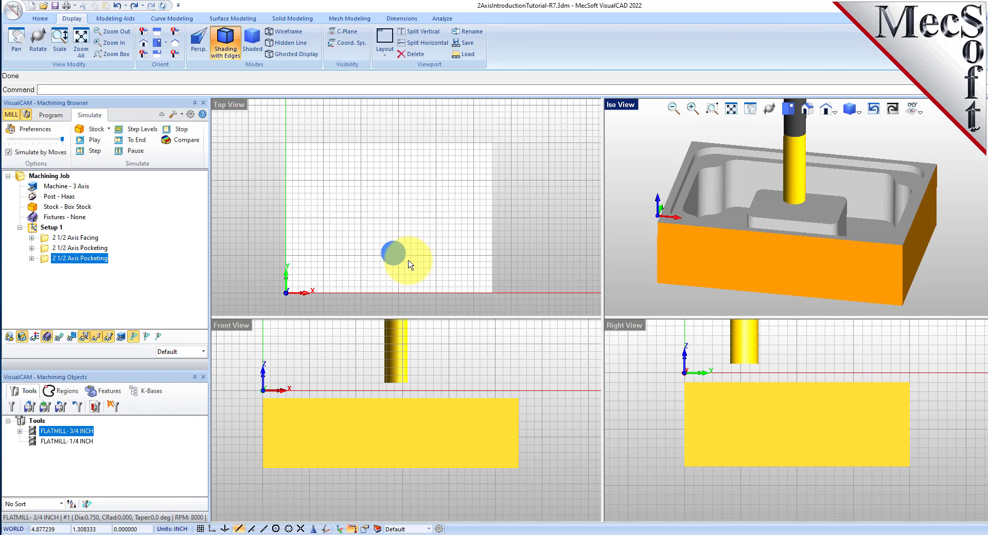
pyautogui.doubleClick(627, 106)
pyautogui.scroll(3, 607, 301)
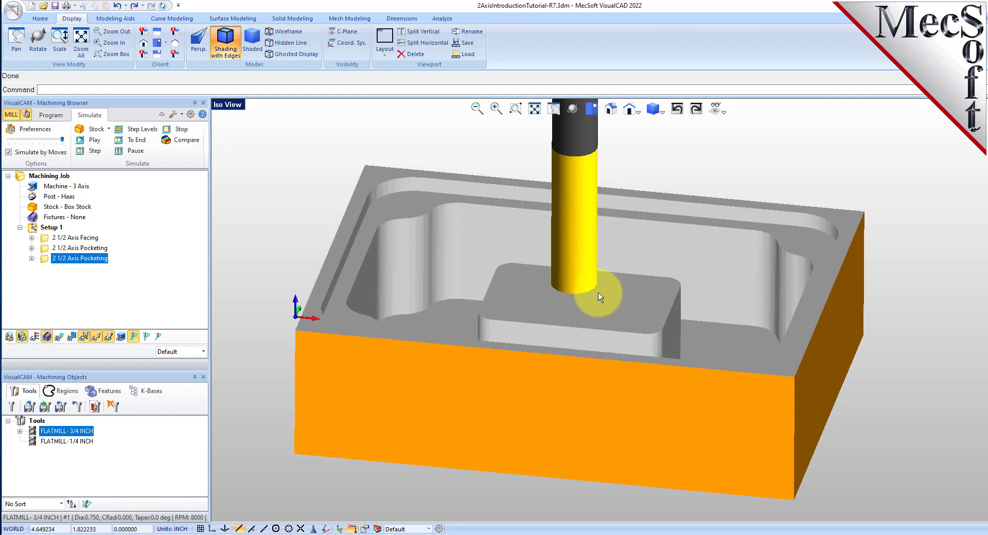
# Create a 2 1/2 Axis Profiling operation and select the flat pocket floor around the island as its machining region
pyautogui.click(51, 115)
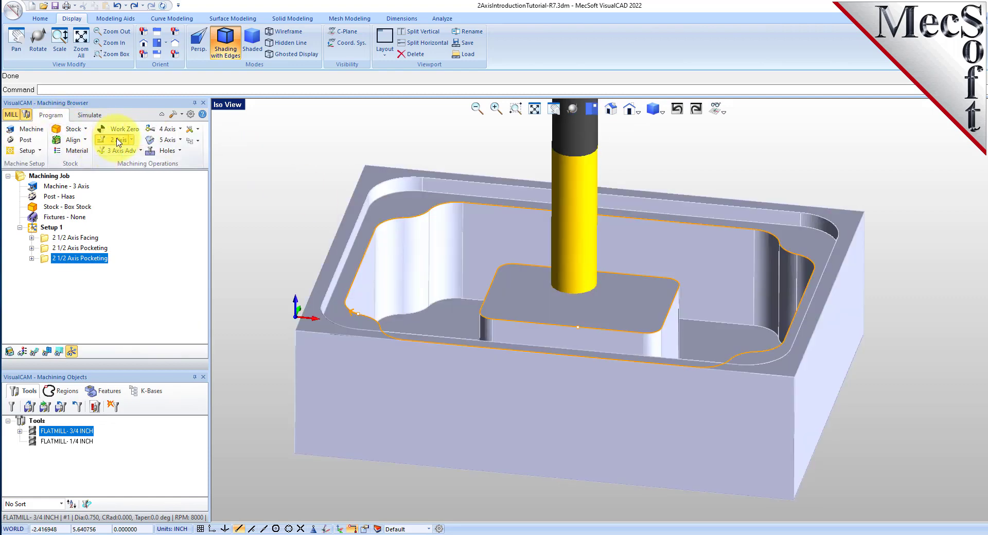
pyautogui.click(118, 142)
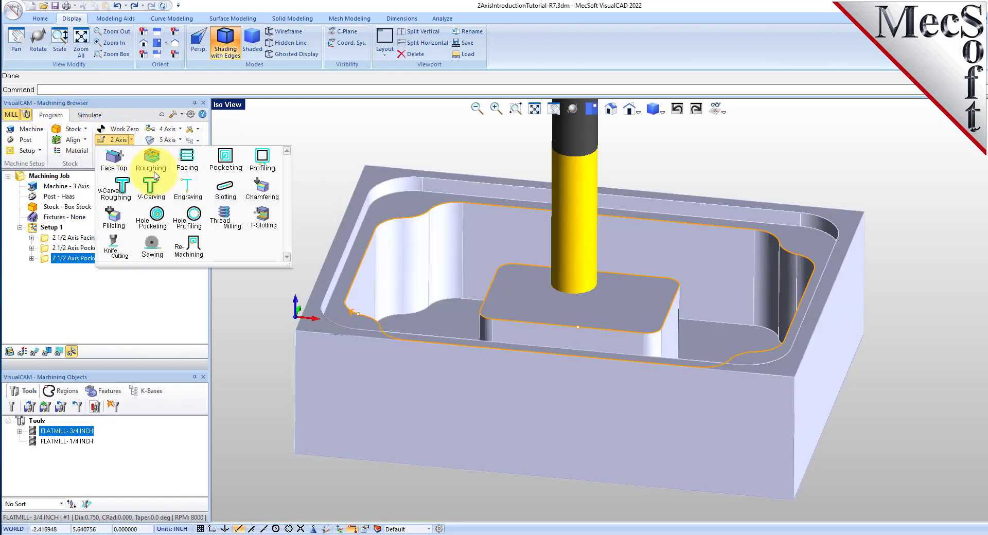
pyautogui.click(263, 157)
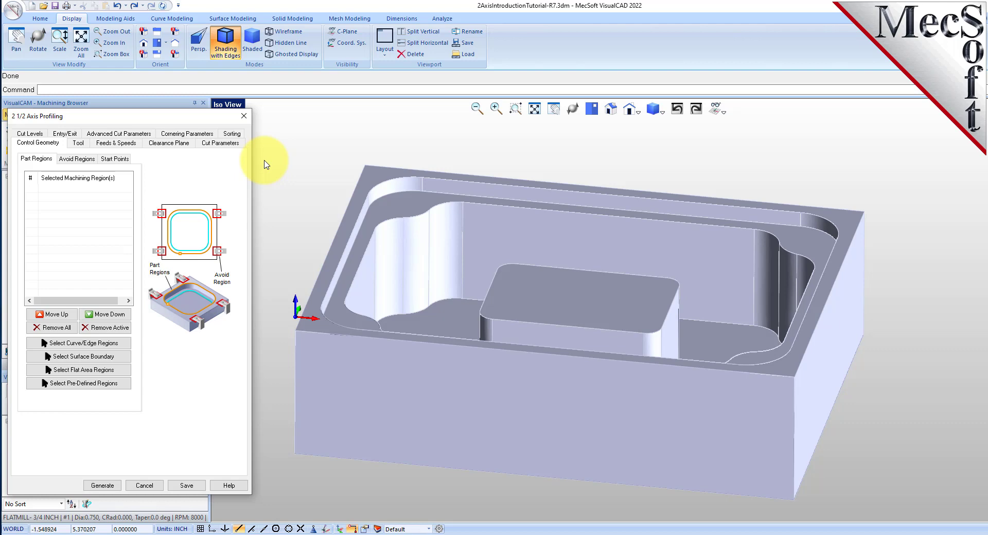
pyautogui.moveTo(578, 192); pyautogui.dragTo(517, 262, button='right')
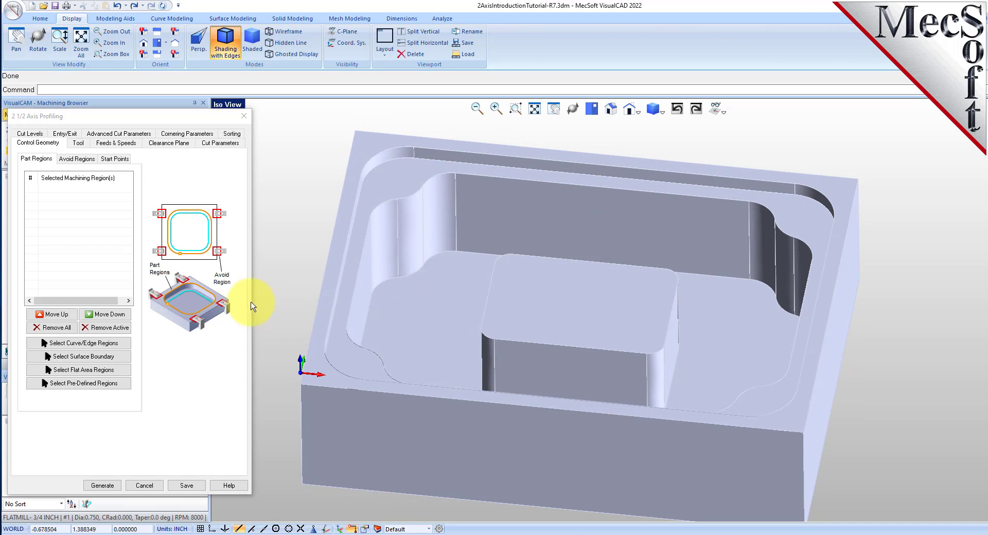
pyautogui.click(51, 166)
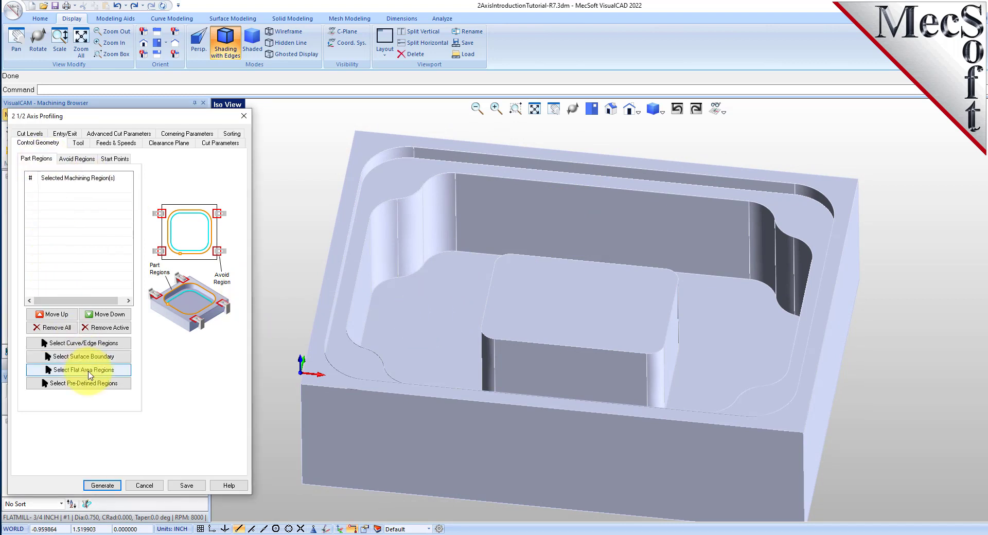
pyautogui.click(122, 370)
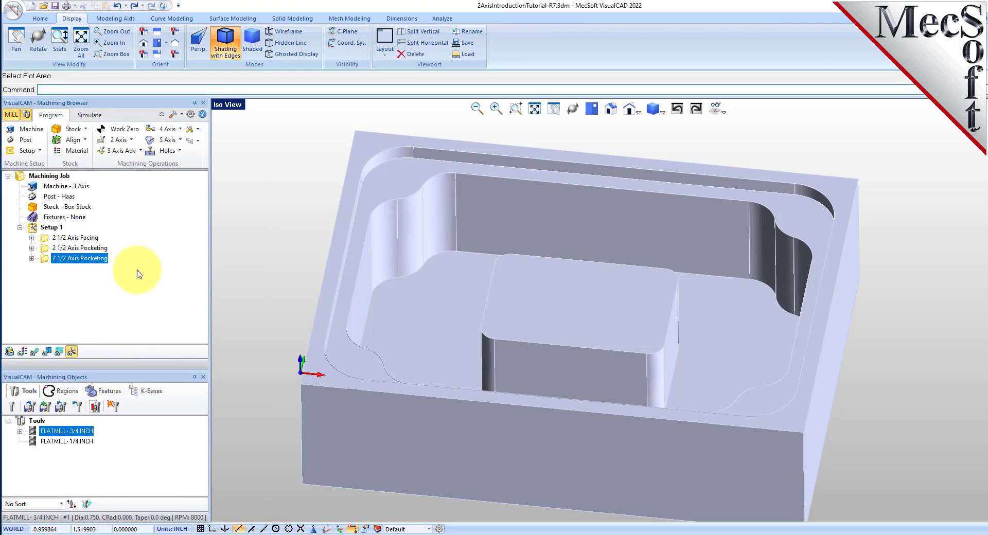
pyautogui.click(442, 286)
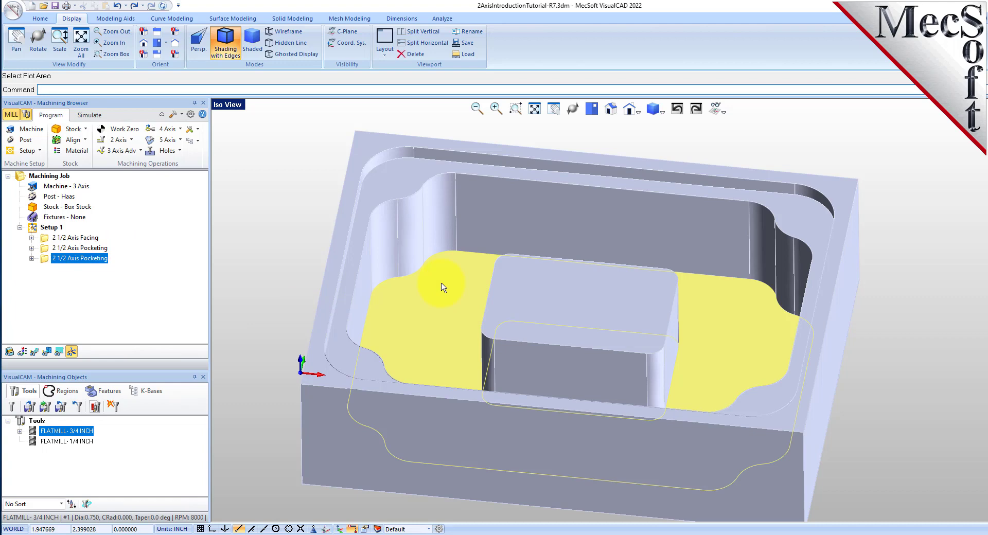
pyautogui.rightClick(442, 286)
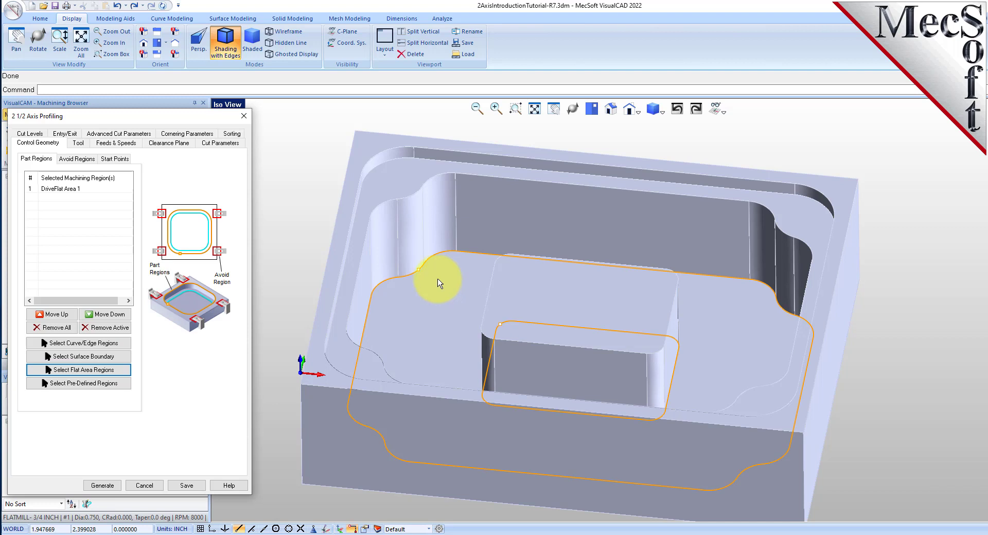
pyautogui.click(72, 189)
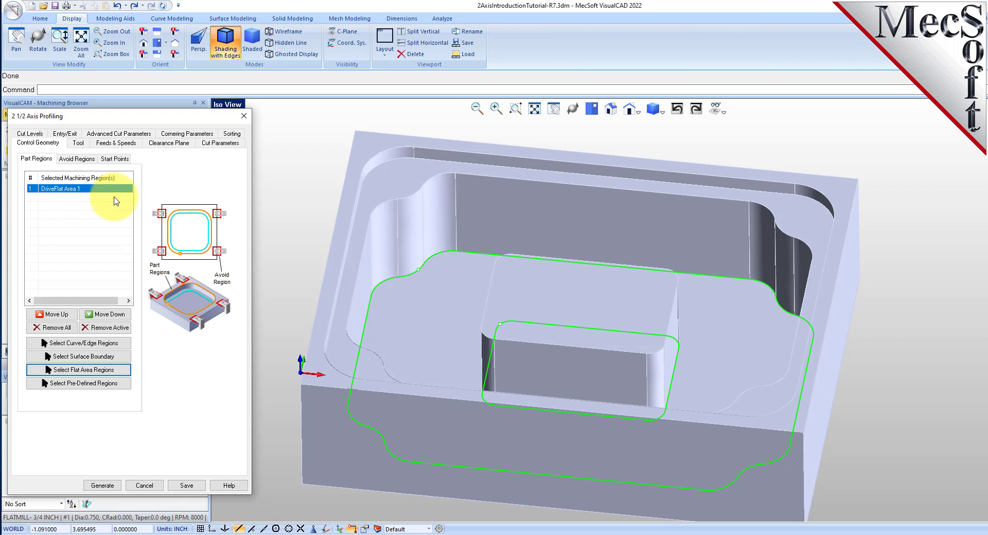
# Assign the FLATMILL-1/4 INCH tool to the profiling operation, with Climb cut direction and the cutting side determined using the 3D model
pyautogui.click(78, 142)
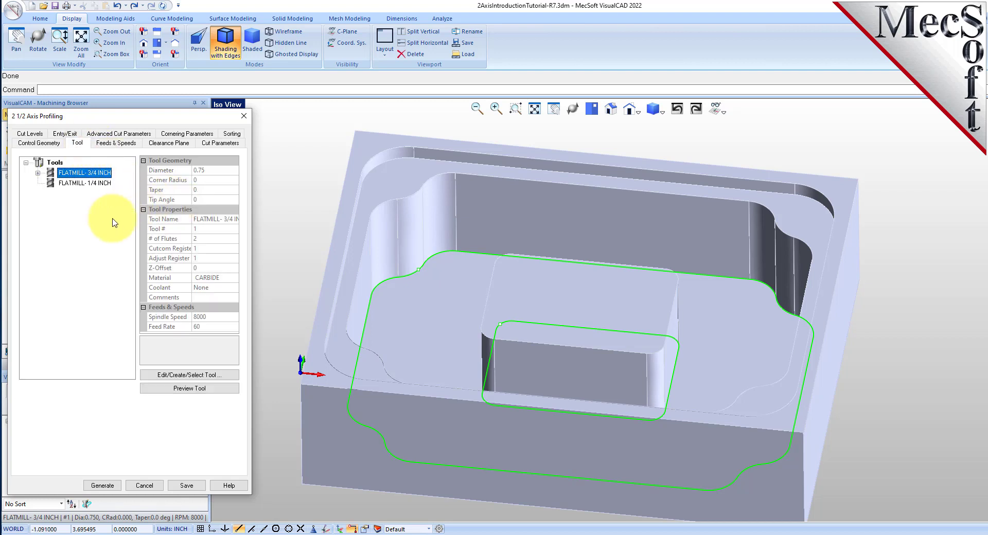
pyautogui.click(54, 184)
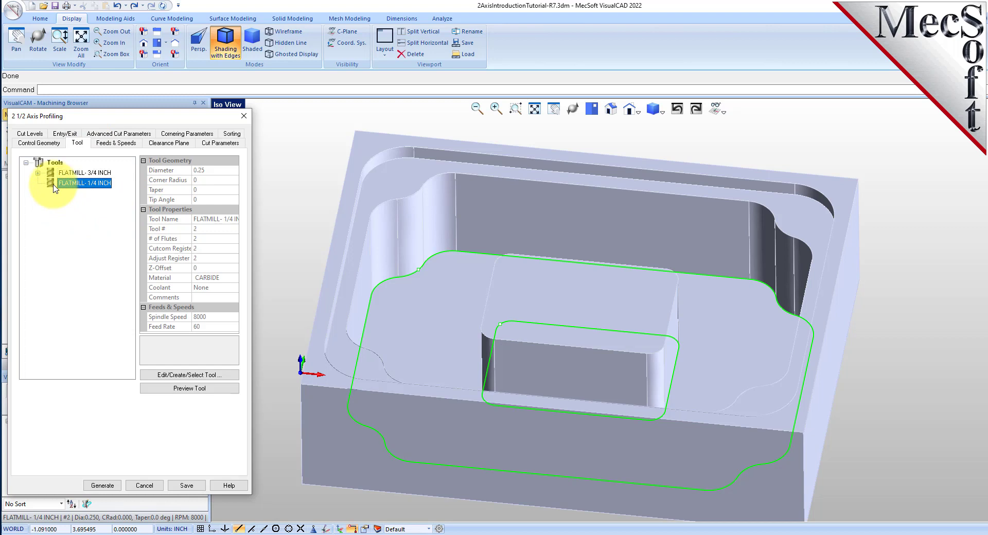
pyautogui.click(221, 144)
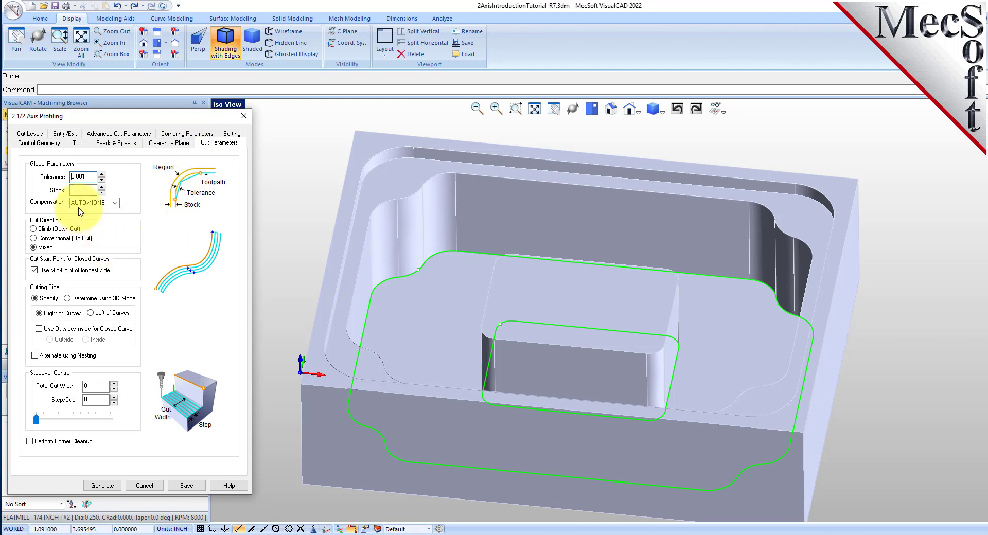
pyautogui.doubleClick(89, 175)
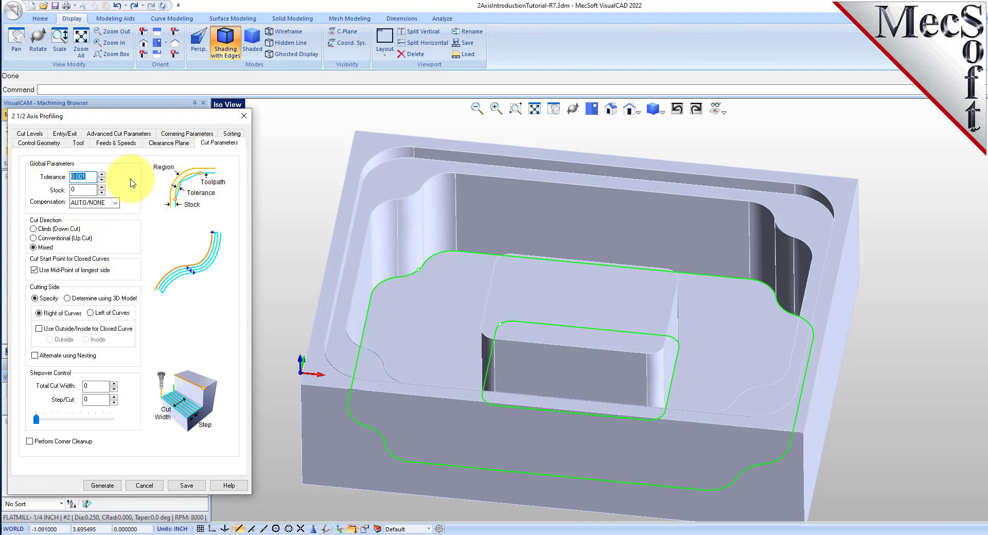
pyautogui.doubleClick(80, 190)
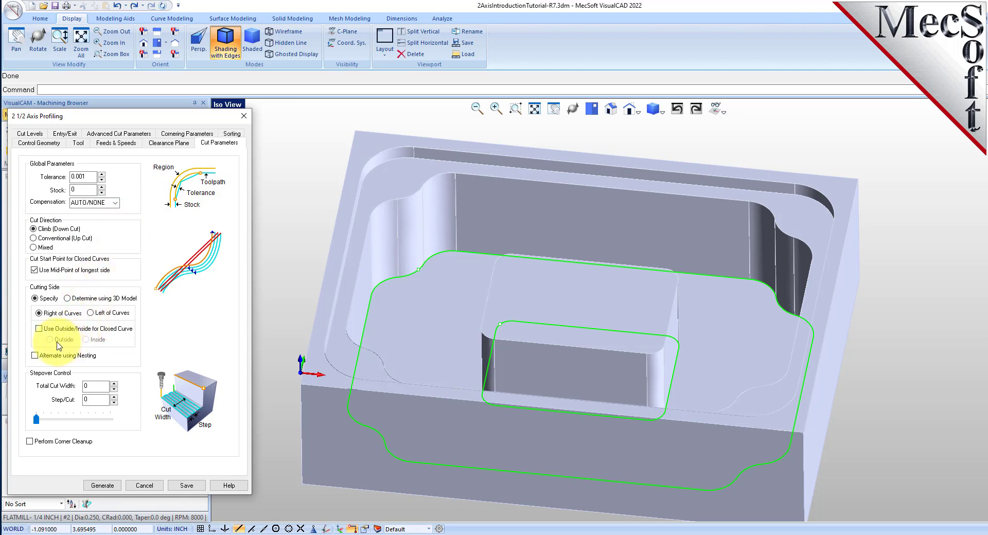
pyautogui.click(67, 298)
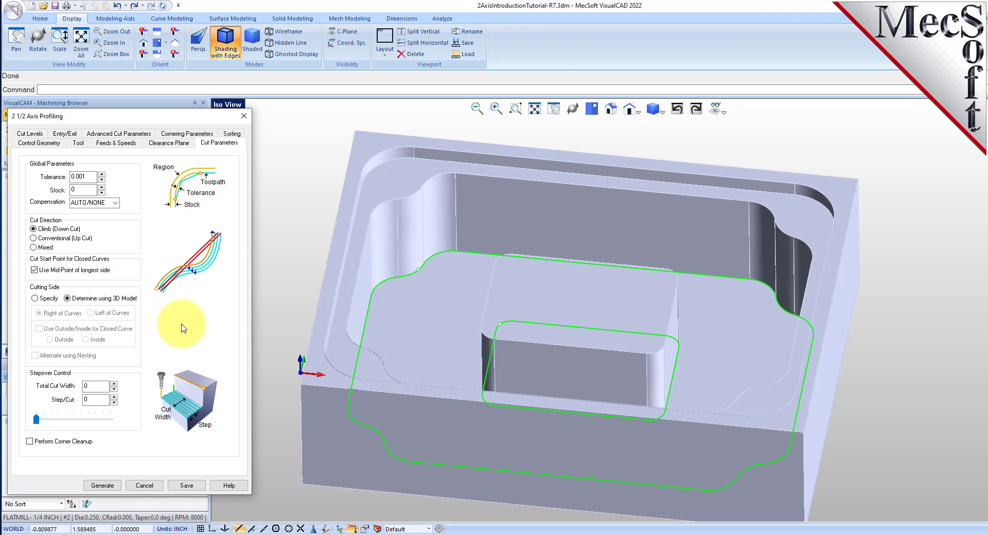
# Set the profiling operation's cut geometry location to At Bottom and generate its toolpath
pyautogui.click(29, 134)
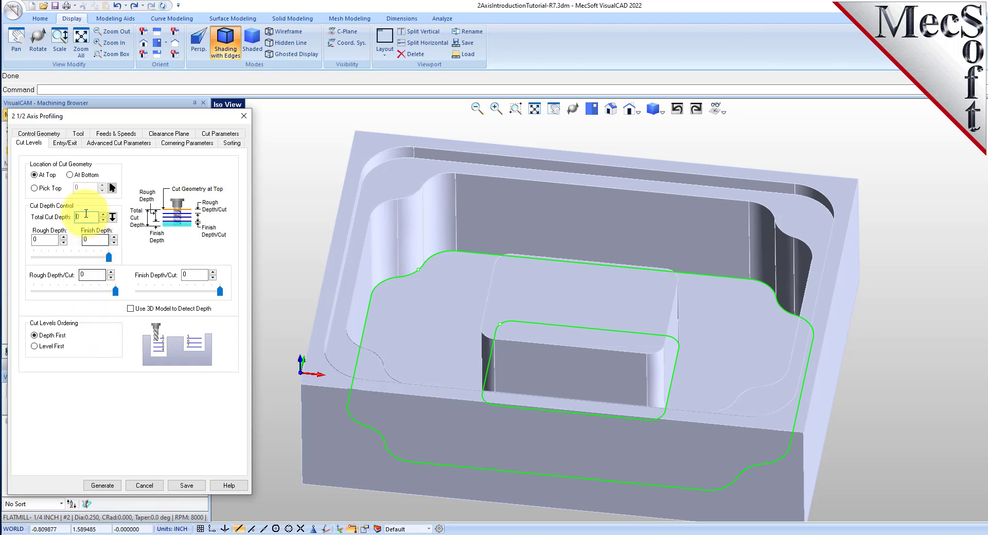
pyautogui.click(70, 176)
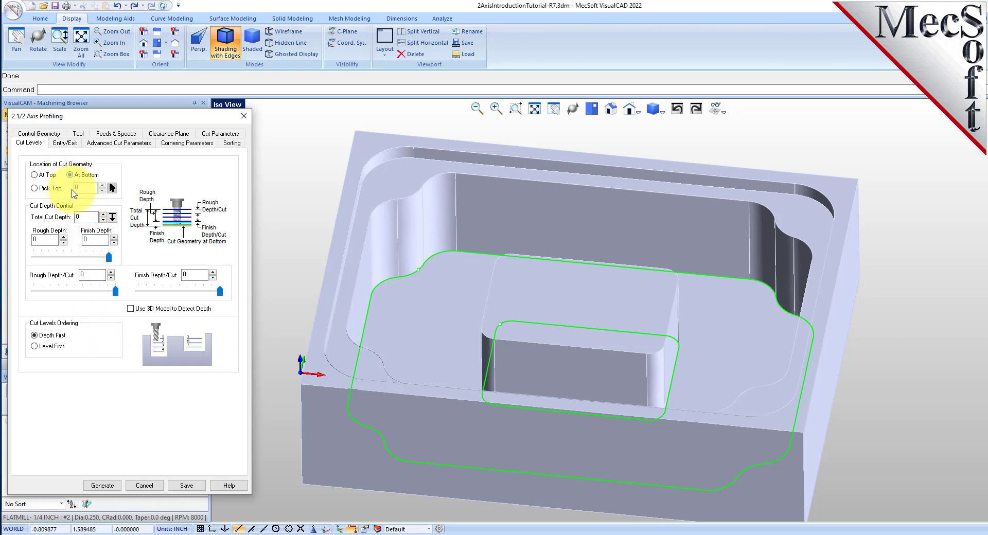
pyautogui.click(103, 486)
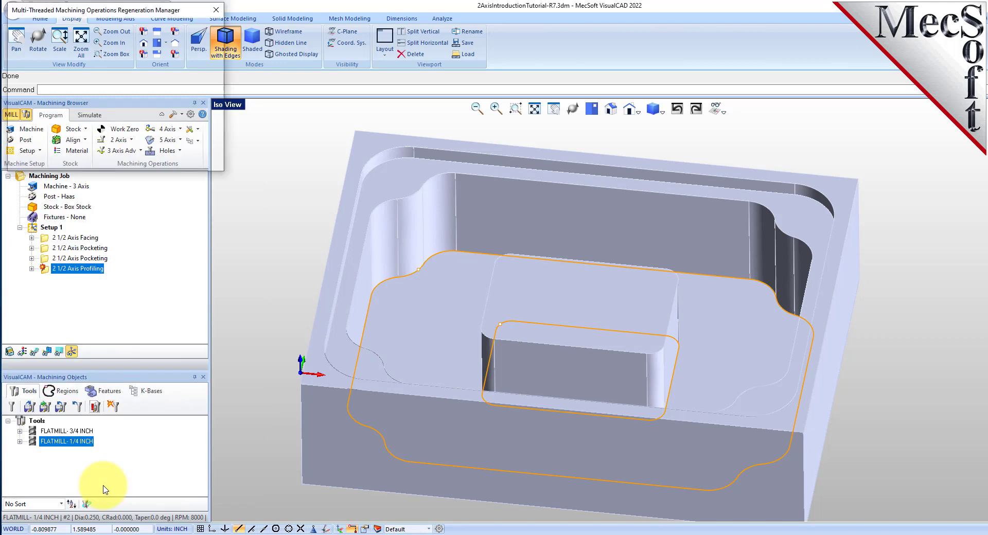
pyautogui.click(553, 309)
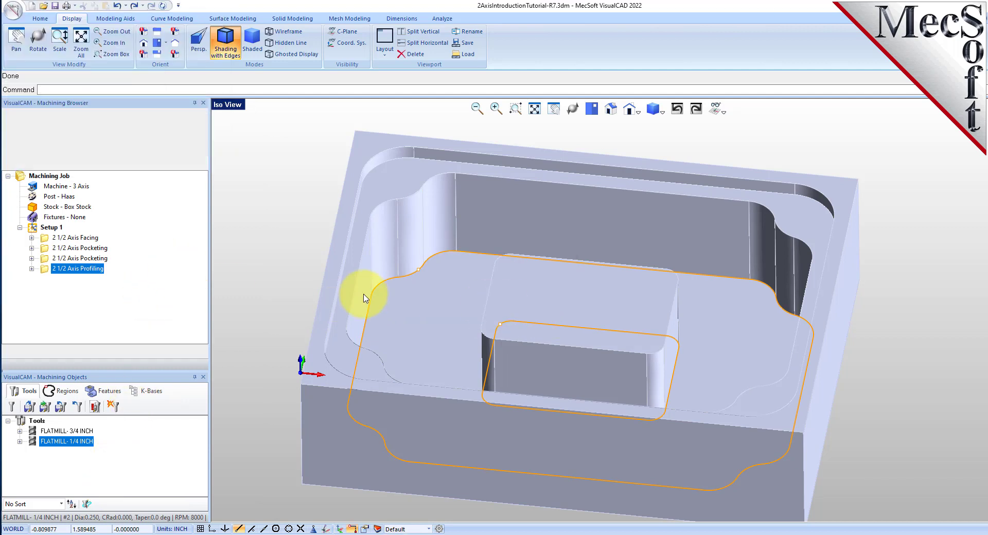
# Display the profiling toolpath and examine it along the pocket wall and around the island
pyautogui.click(36, 353)
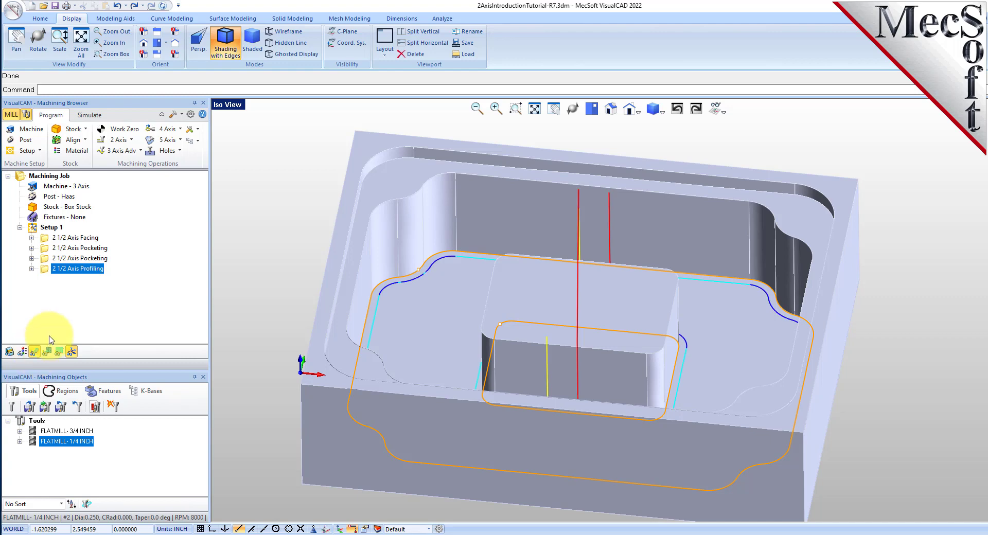
pyautogui.click(48, 353)
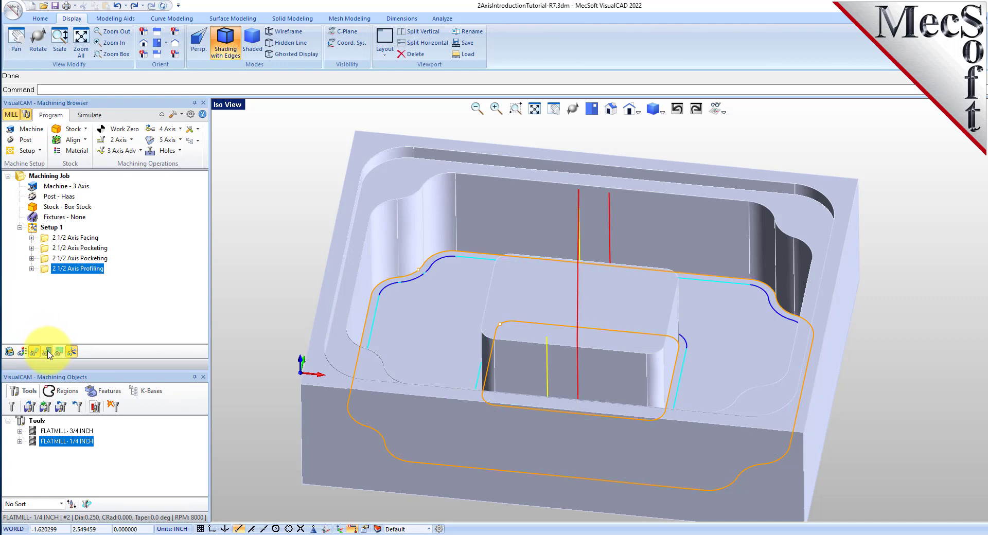
pyautogui.moveTo(447, 255); pyautogui.dragTo(533, 245, button='right')
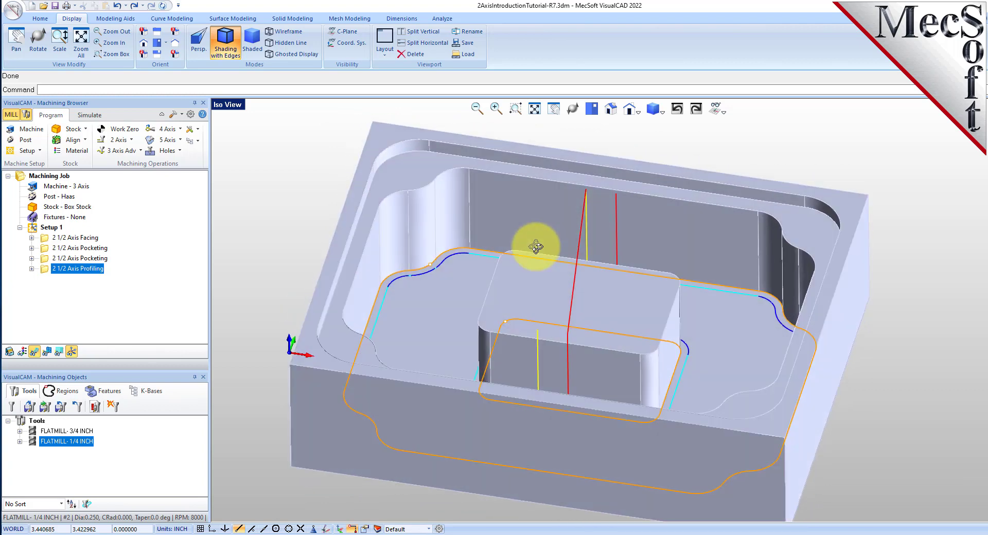
# Simulate the profiling operation's material removal at the slowest speed with Simulate by Moves turned off
pyautogui.click(87, 119)
pyautogui.moveTo(64, 142); pyautogui.dragTo(9, 139)
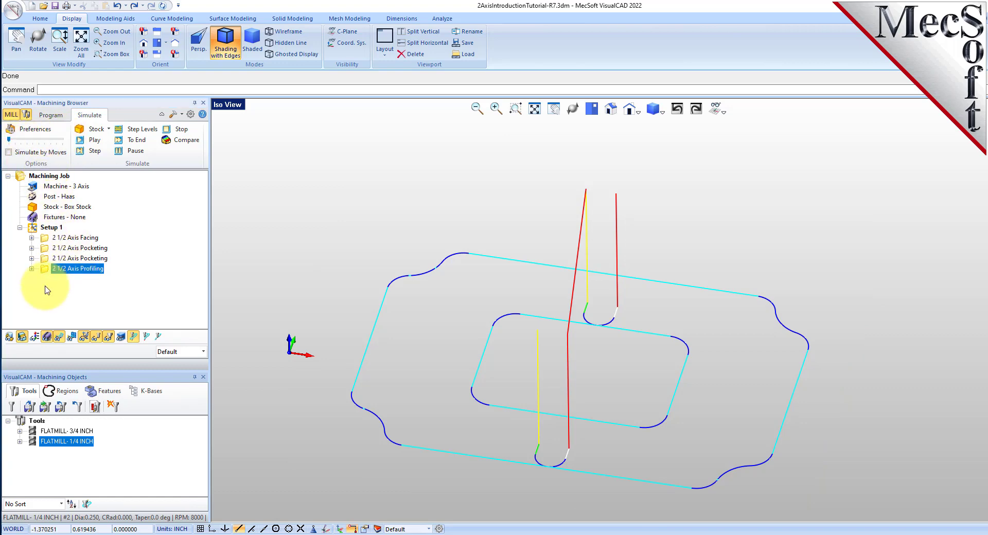
pyautogui.click(96, 142)
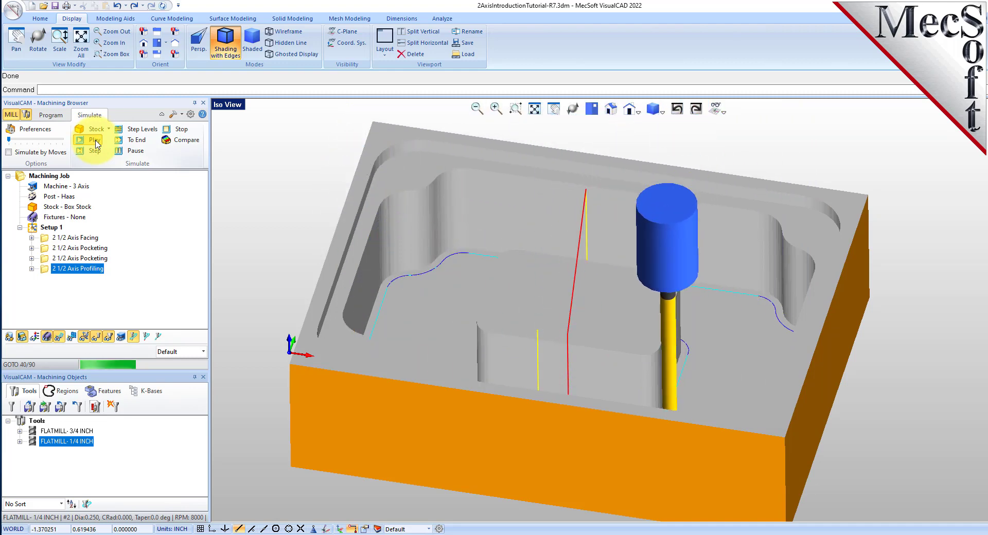
# Simulate all operations of Setup 1 from the uncut box stock at maximum speed with Simulate by Moves turned on
pyautogui.click(51, 229)
pyautogui.click(8, 152)
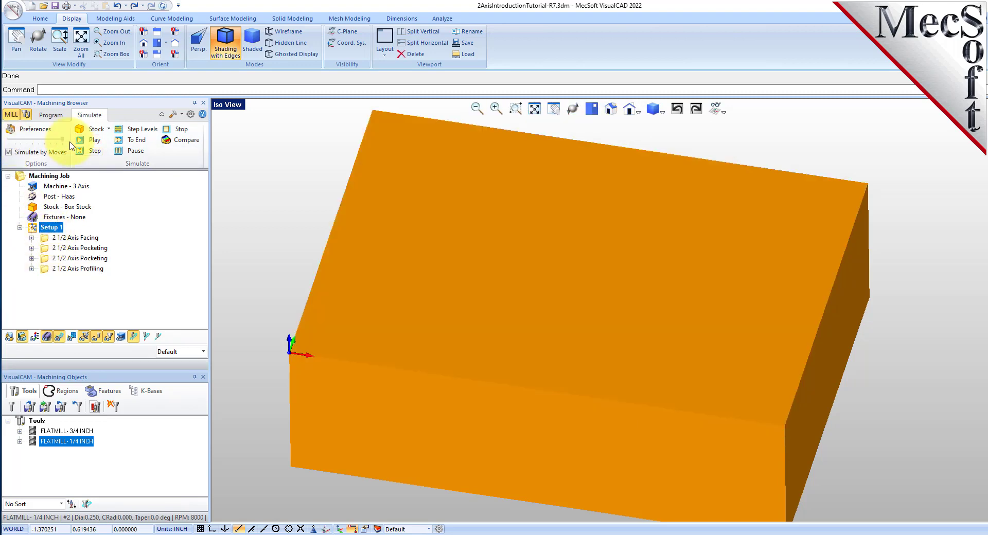
pyautogui.click(91, 143)
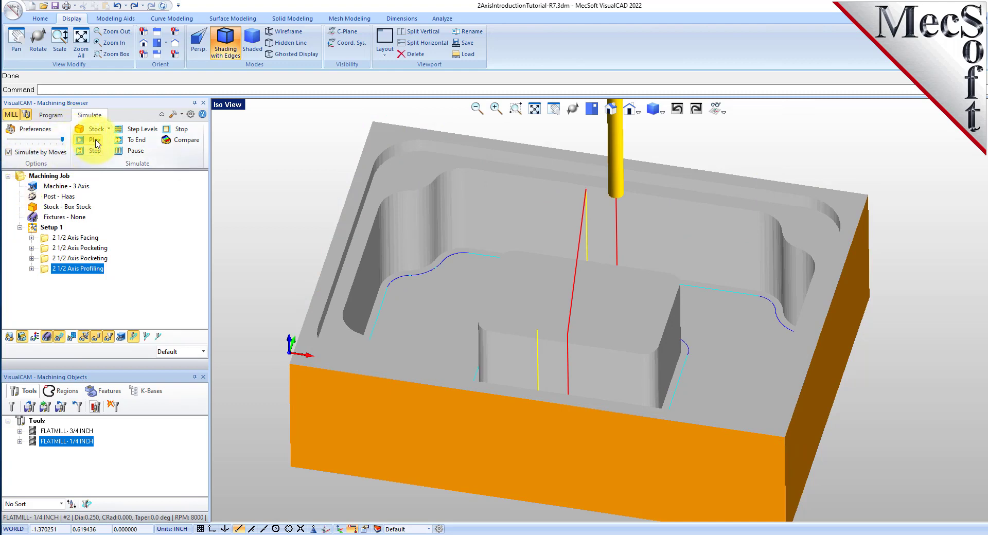
pyautogui.click(95, 142)
# Review the toolpaths of the facing, both pocketing and the profiling operations over the simulated stock, one at a time
pyautogui.click(77, 238)
pyautogui.click(81, 252)
pyautogui.click(77, 259)
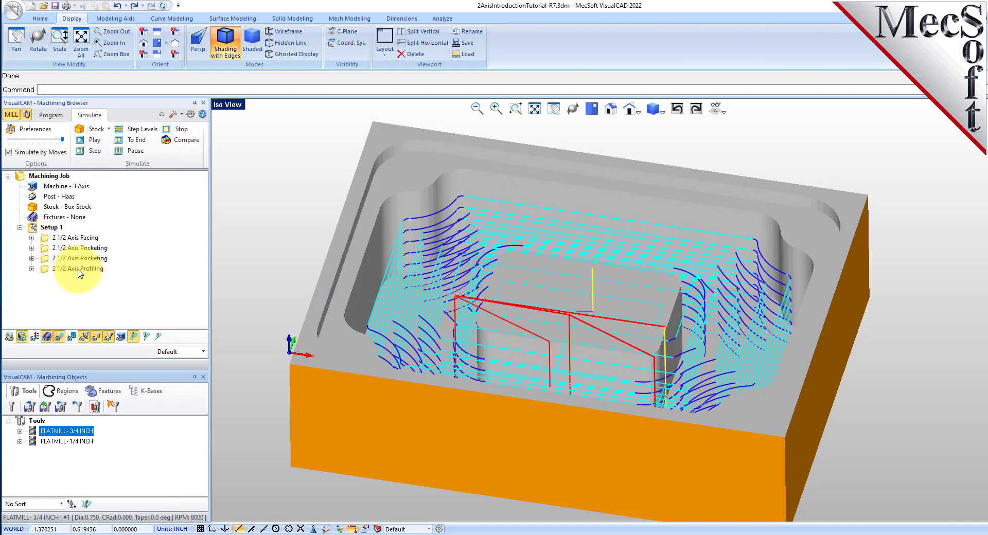
pyautogui.click(79, 268)
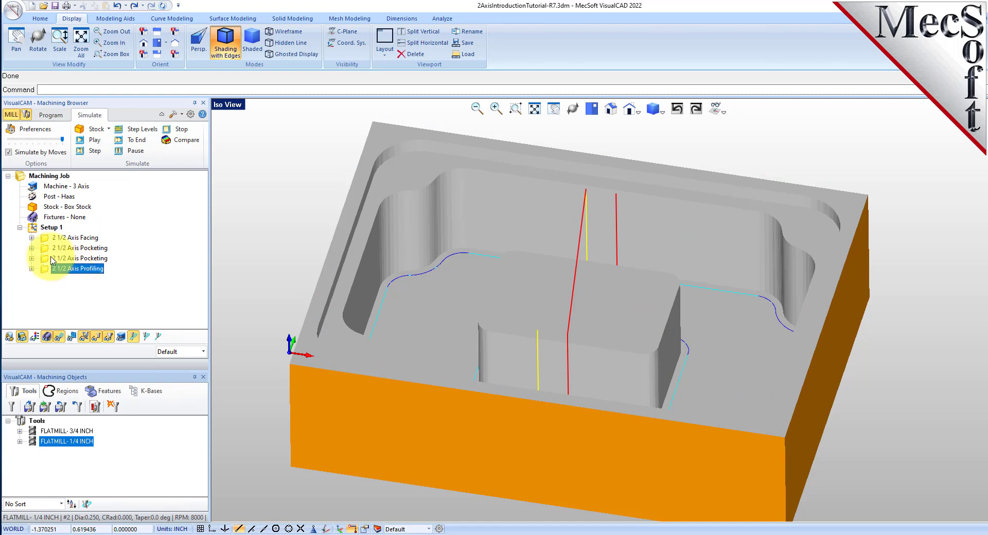
# Post Setup 1 with the Haas post to 2AxisIntroductionTutorial-R7_Setup 1.nc and look over the resulting G-code
pyautogui.click(35, 229)
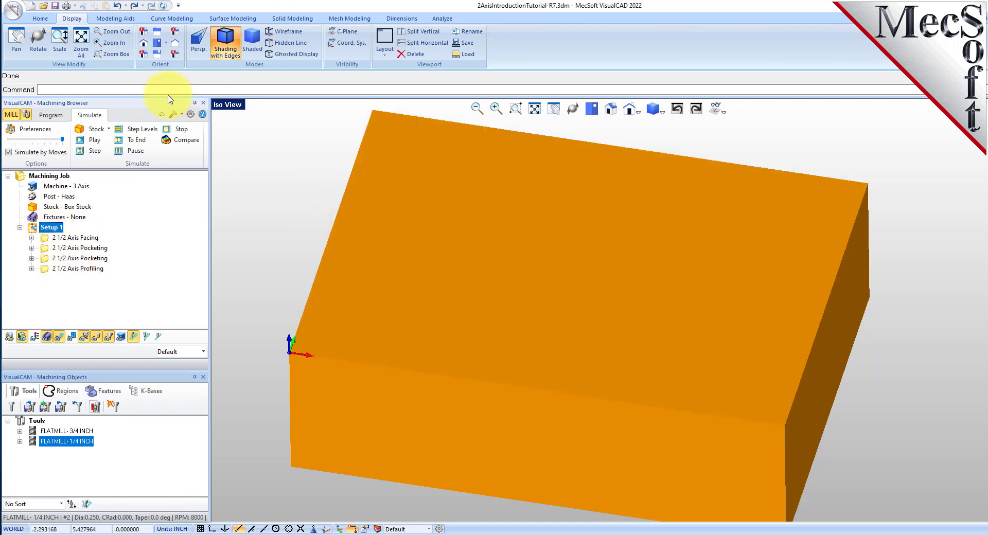
pyautogui.click(51, 115)
pyautogui.scroll(-2, 527, 206)
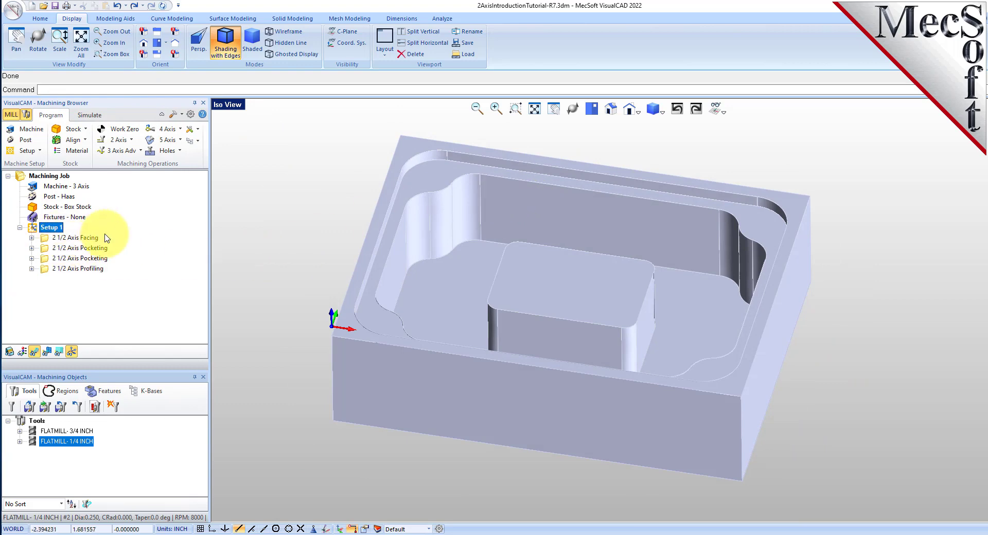
pyautogui.rightClick(49, 231)
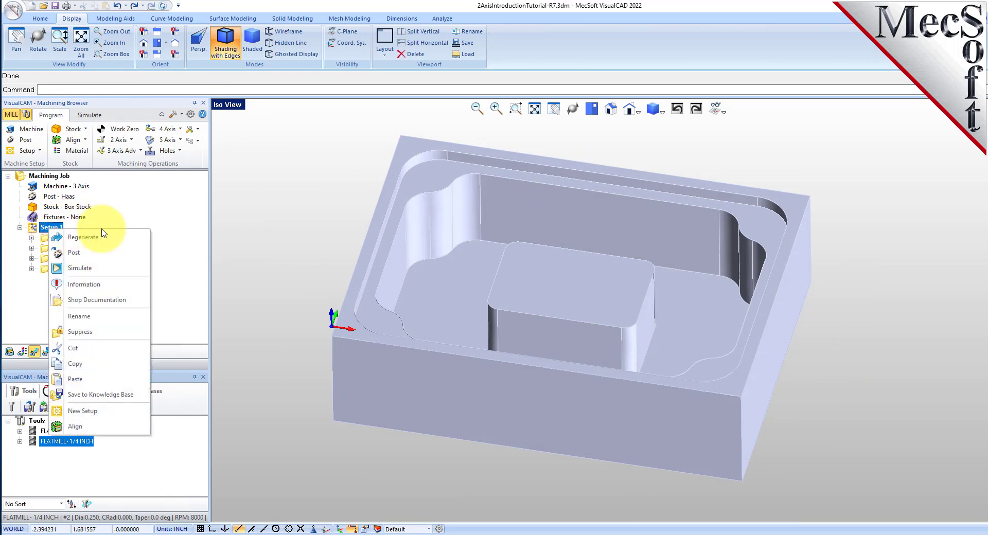
pyautogui.click(105, 253)
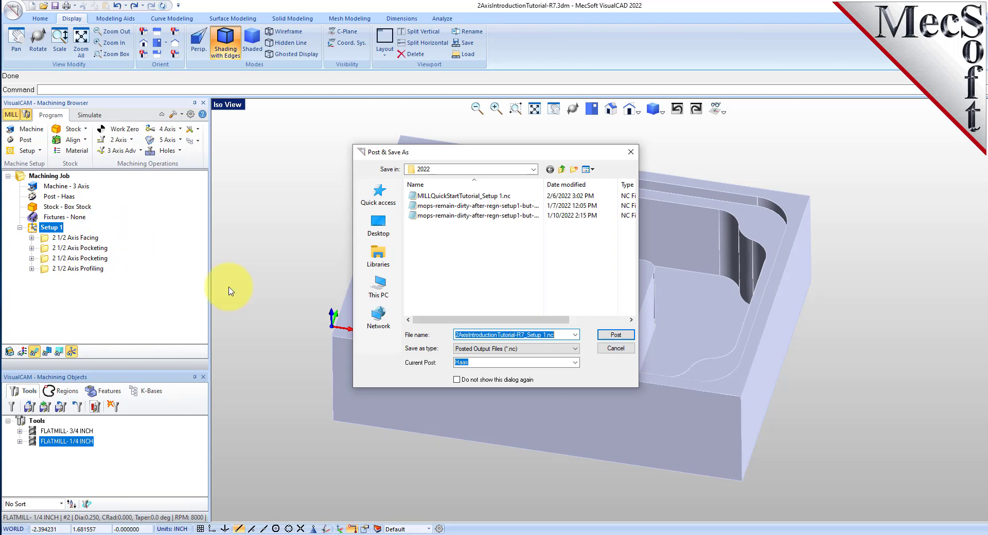
pyautogui.click(516, 336)
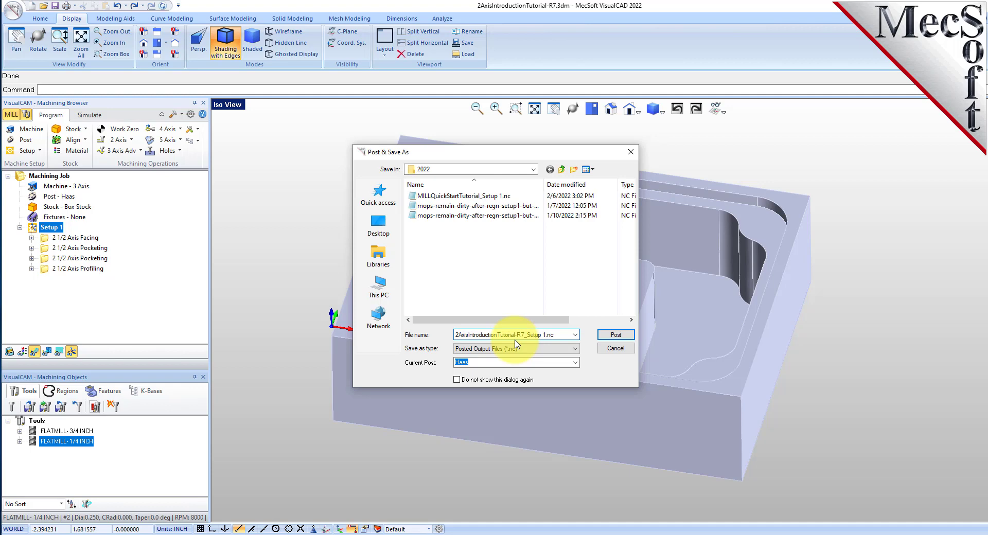
pyautogui.click(623, 335)
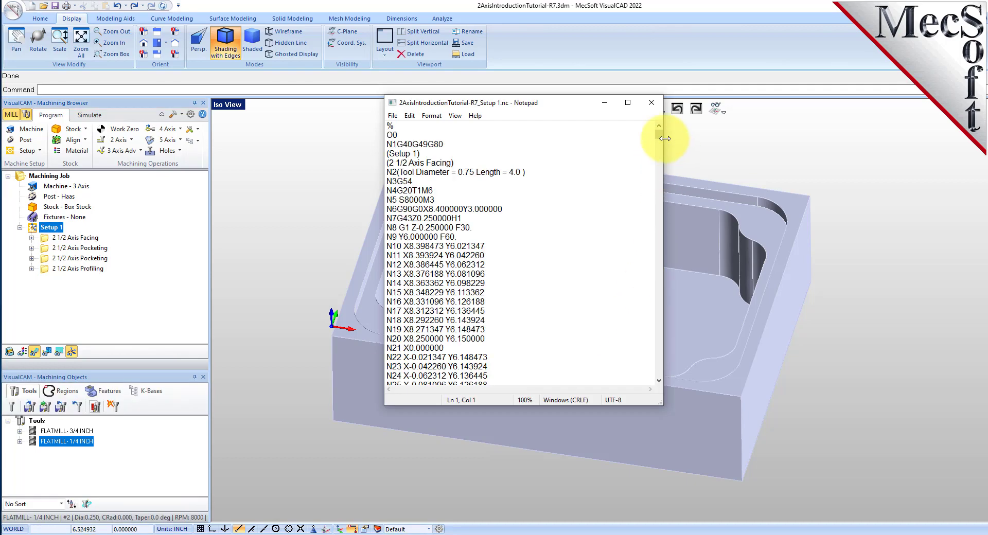
pyautogui.moveTo(659, 134)
pyautogui.mouseDown()
pyautogui.moveTo(640, 208)
pyautogui.moveTo(644, 324)
pyautogui.moveTo(692, 422)
pyautogui.moveTo(655, 386)
pyautogui.moveTo(647, 271)
pyautogui.moveTo(656, 124)
pyautogui.mouseUp()
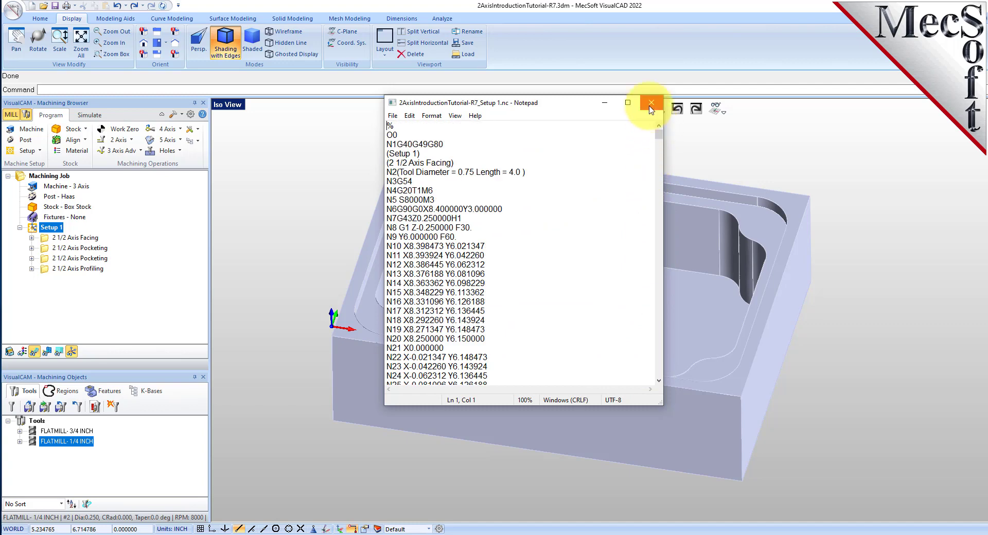